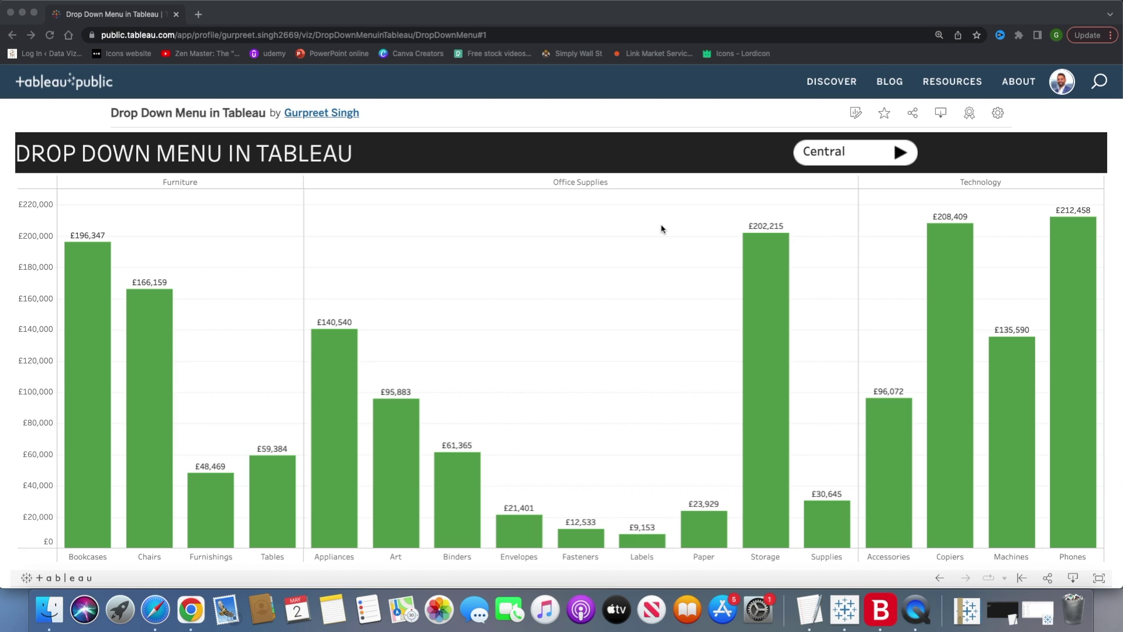
Try out the published dashboard's region drop-down menu by expanding it and choosing North
click(852, 155)
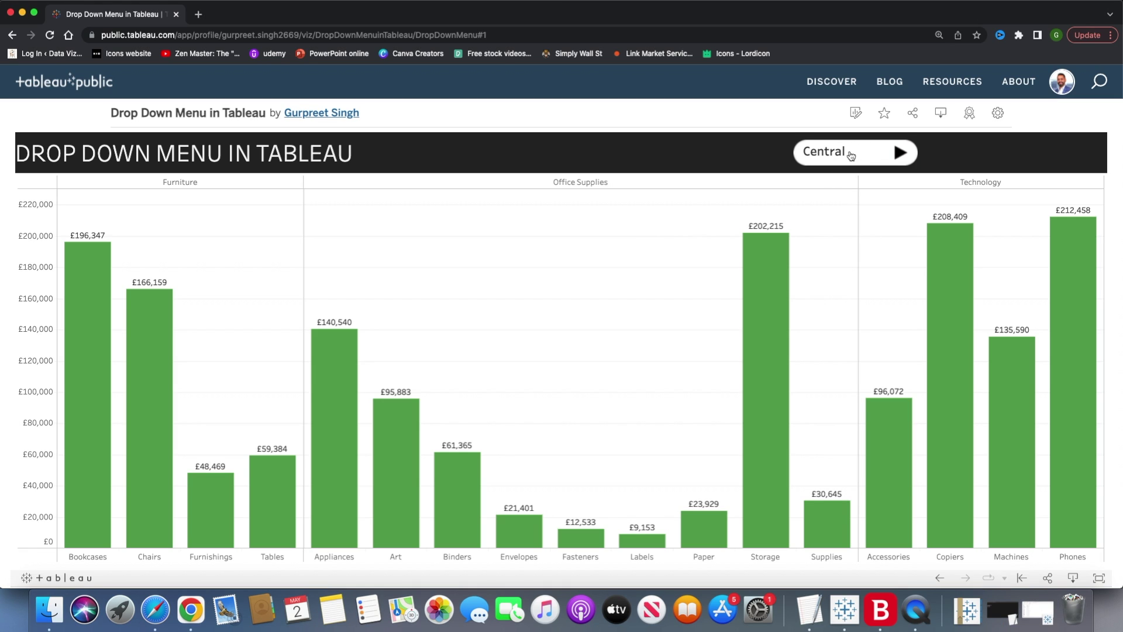
click(852, 155)
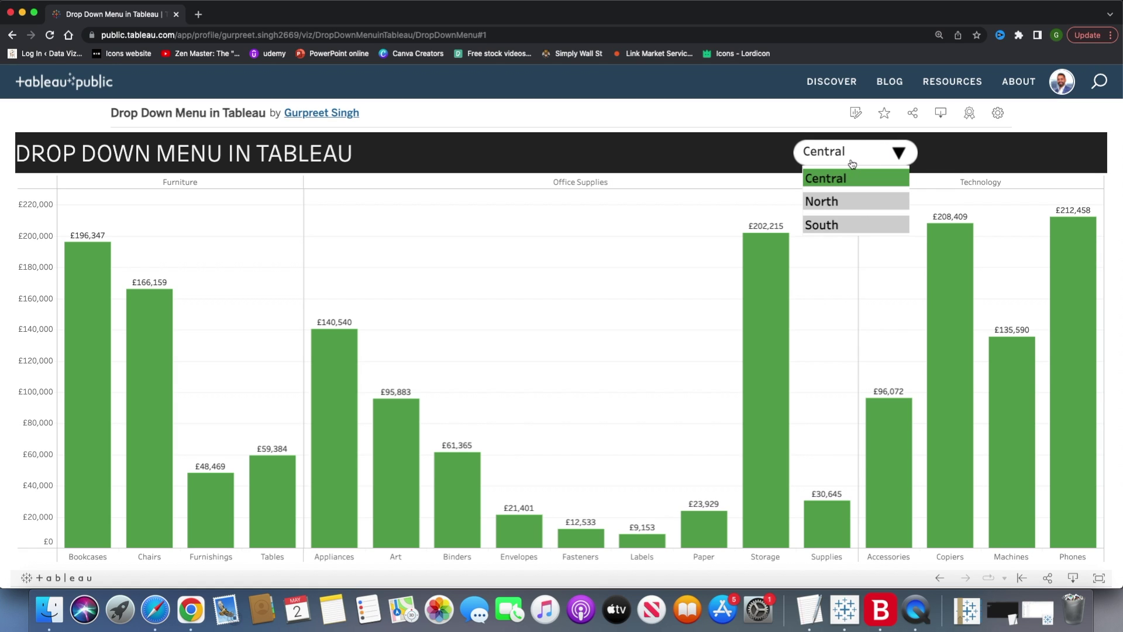
click(851, 205)
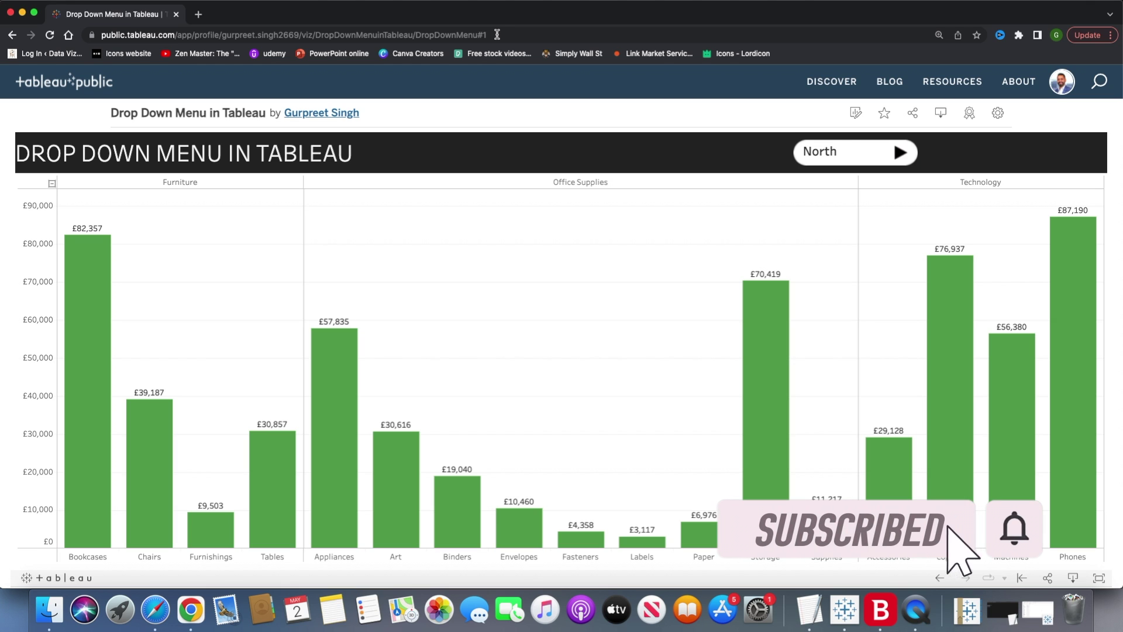
Switch to Tableau Desktop and rename Sheet1 as "Drop down Button"
click(846, 615)
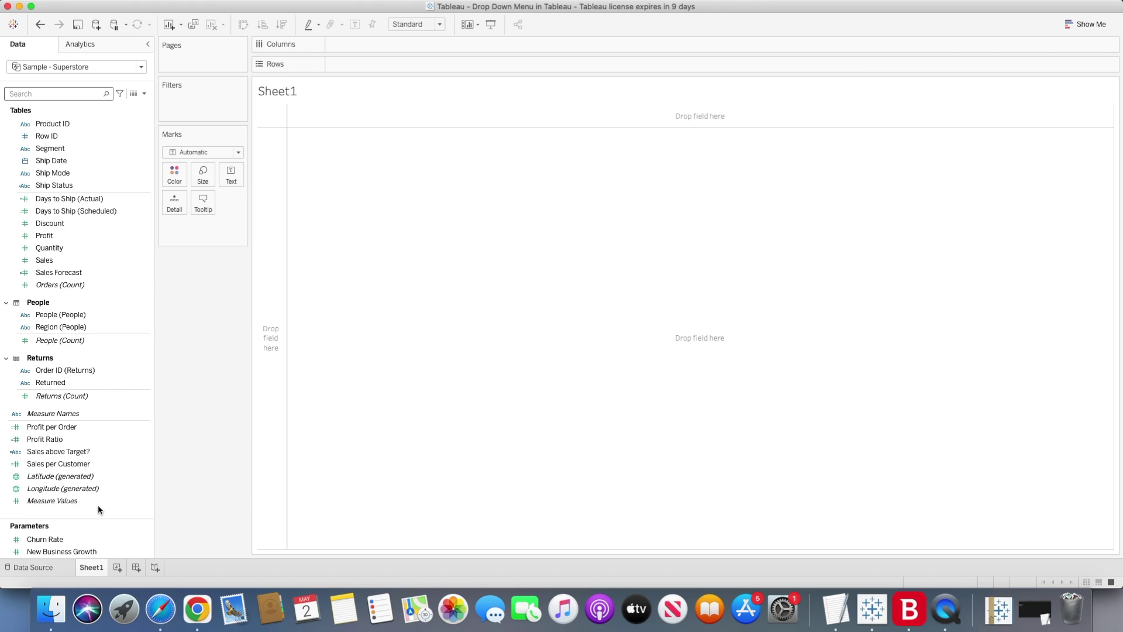
double_click(96, 567)
text(Drop down Button)
key(Return)
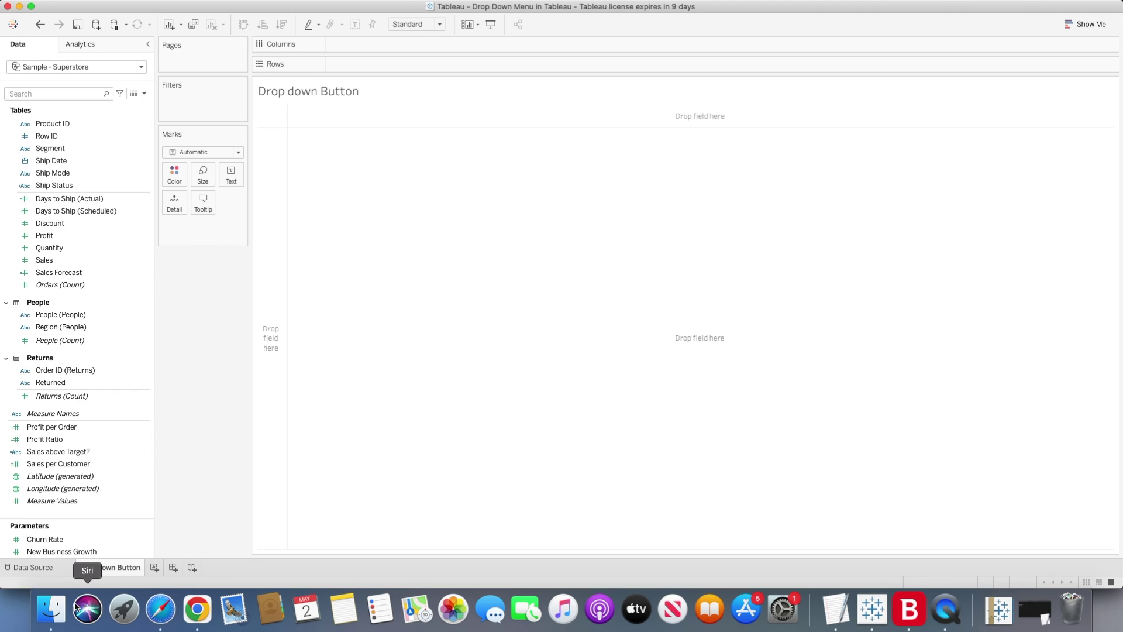
Switch to Finder and preview List-Hidden_white.png and List-Shown_white.png in the Button folder, then put the windows away
click(50, 612)
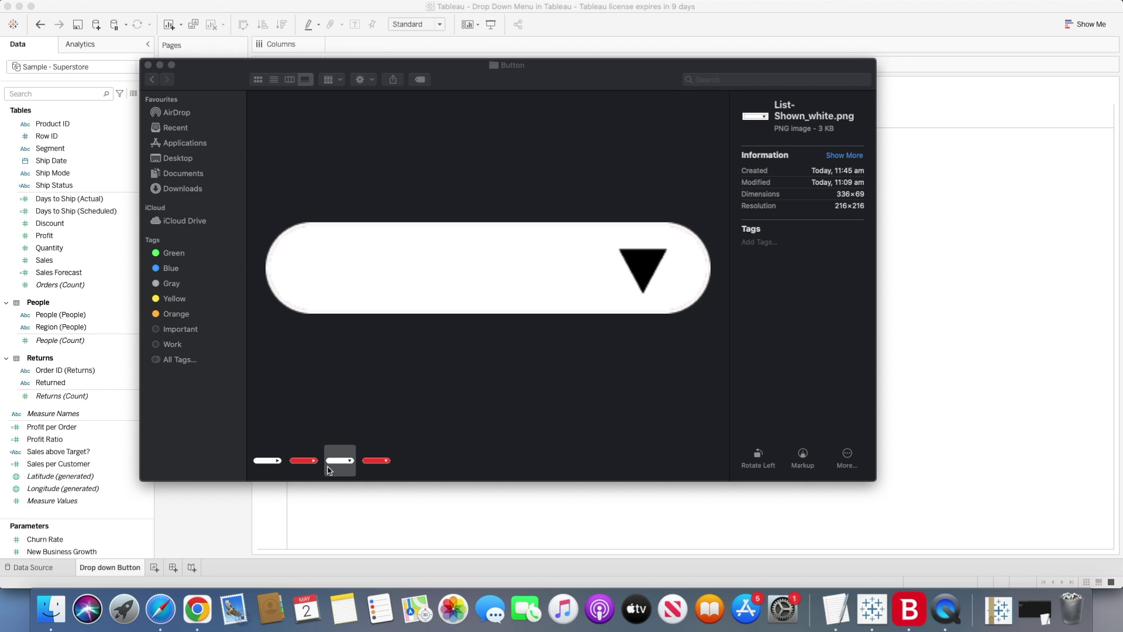
click(269, 466)
click(279, 462)
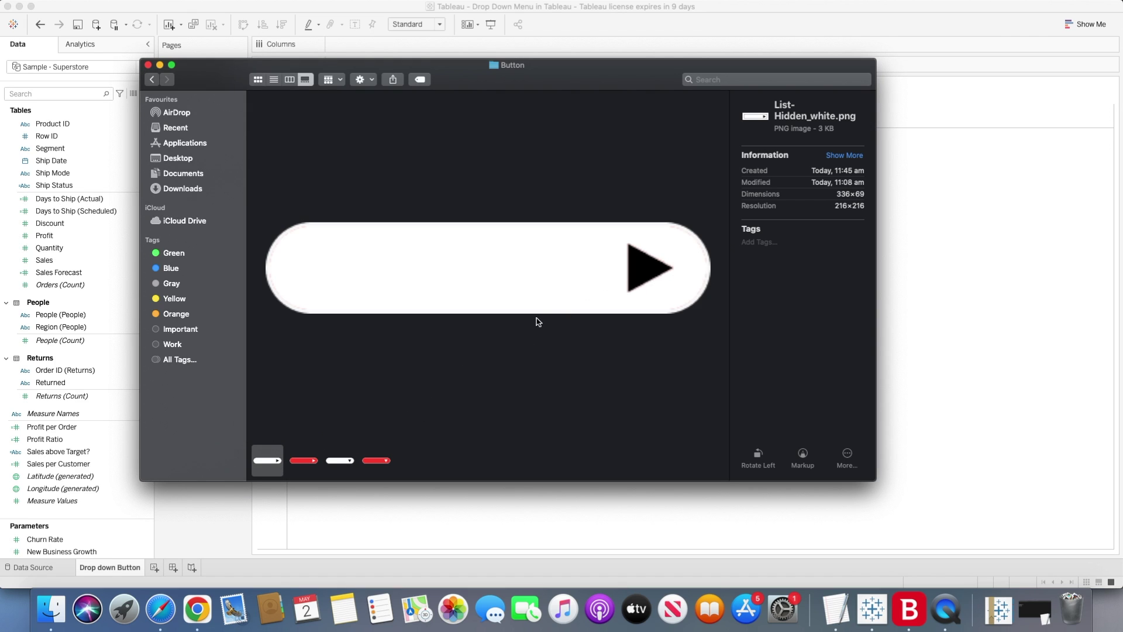
click(345, 466)
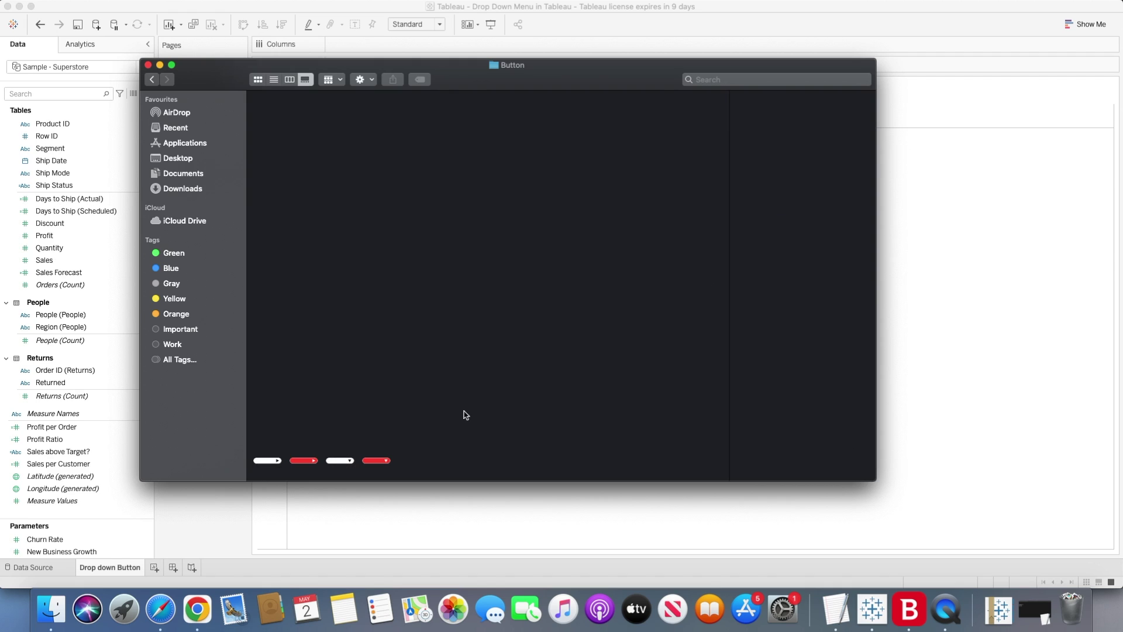
click(339, 460)
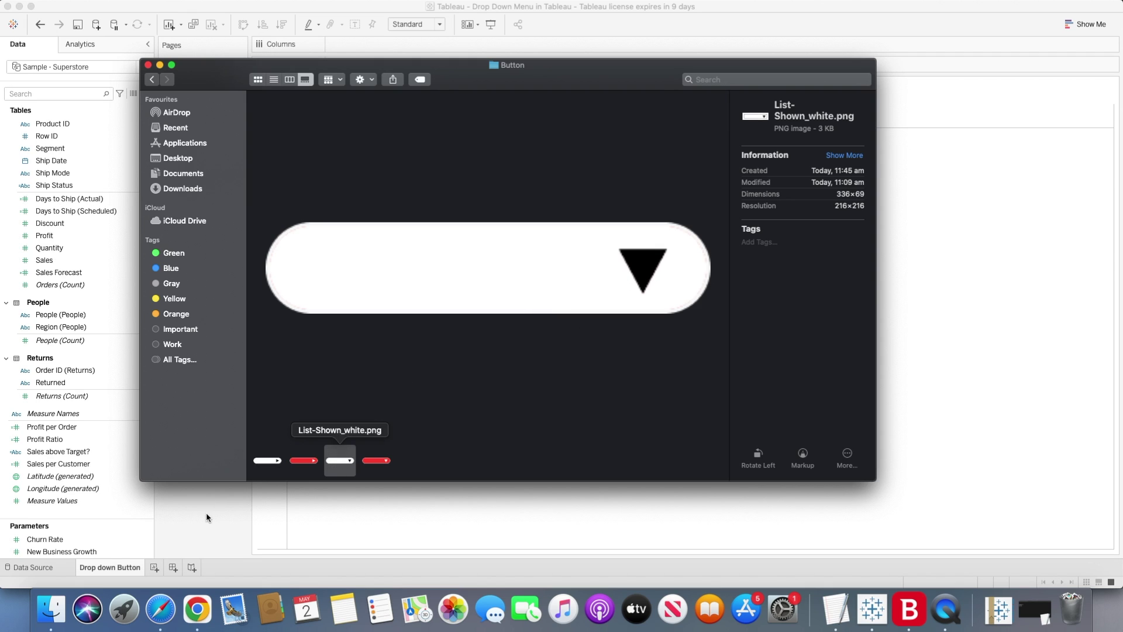
click(262, 463)
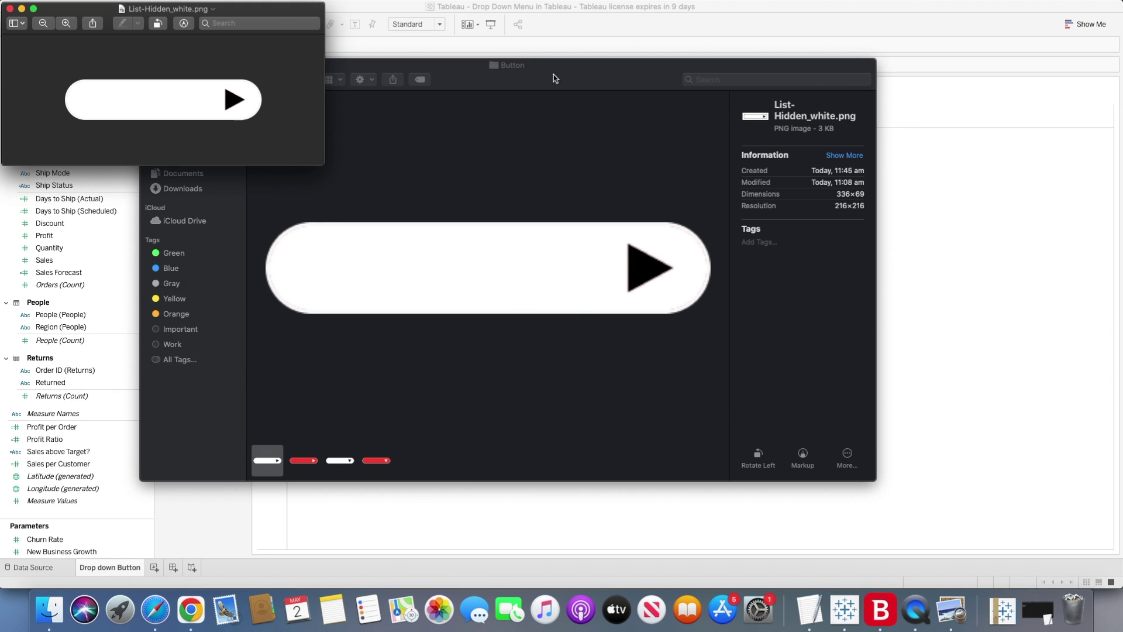
click(9, 10)
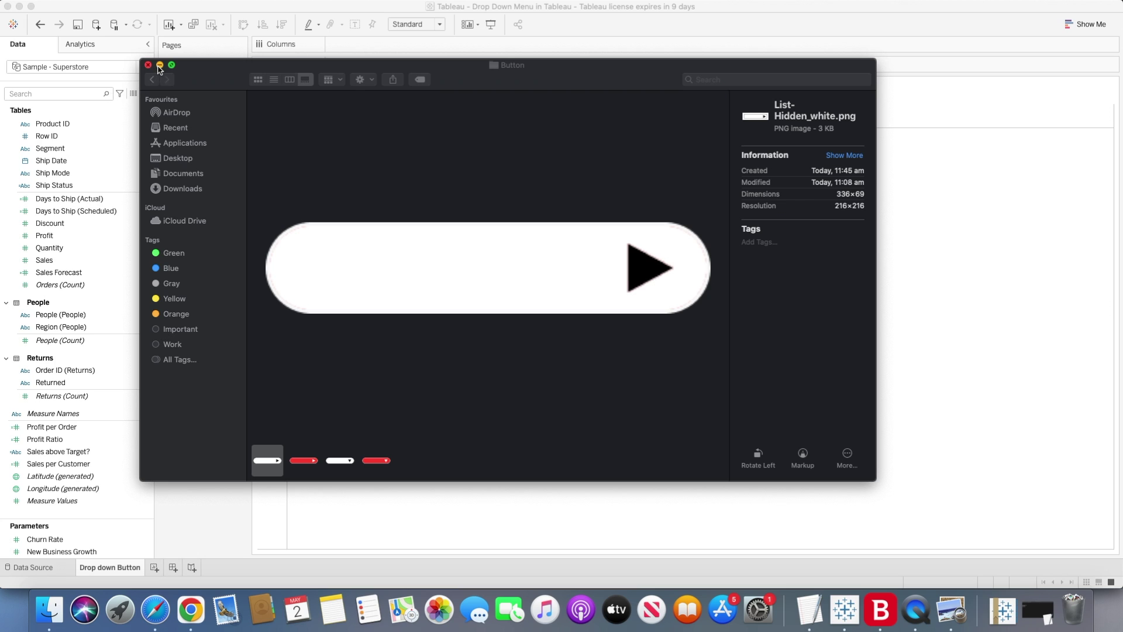
click(157, 65)
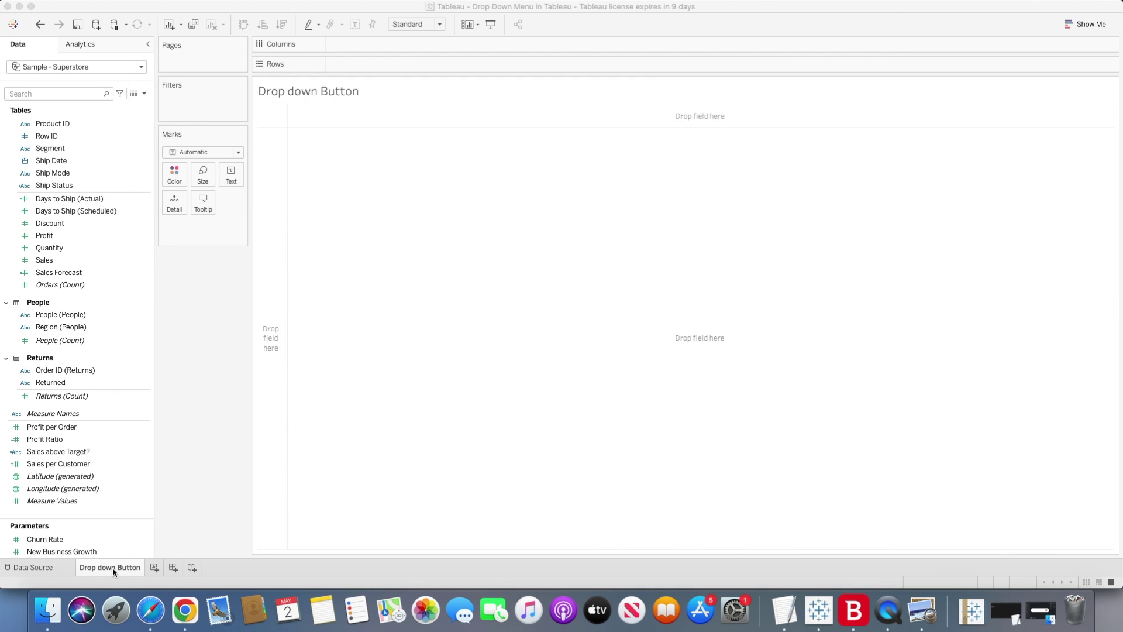
click(144, 94)
click(104, 115)
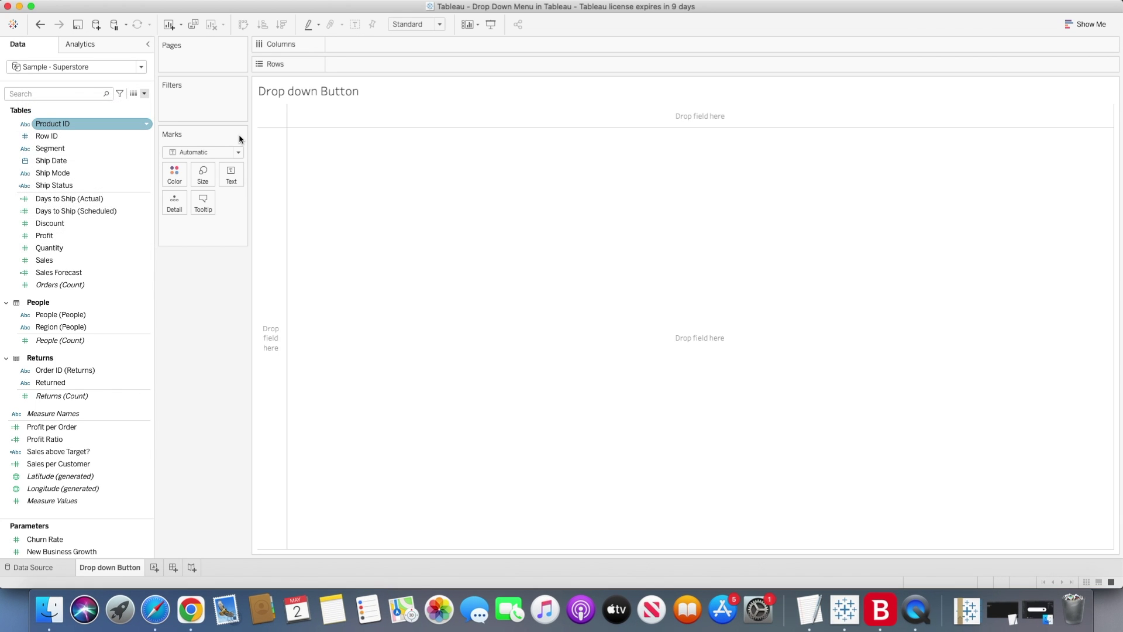
text(@Switc)
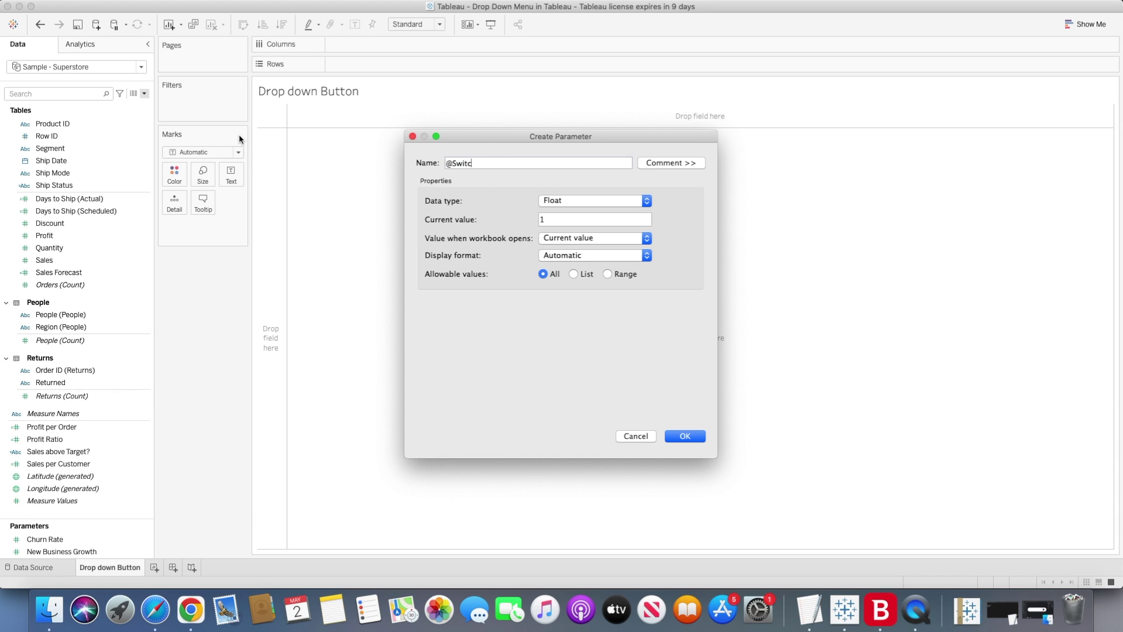
text(h Parameter)
click(590, 203)
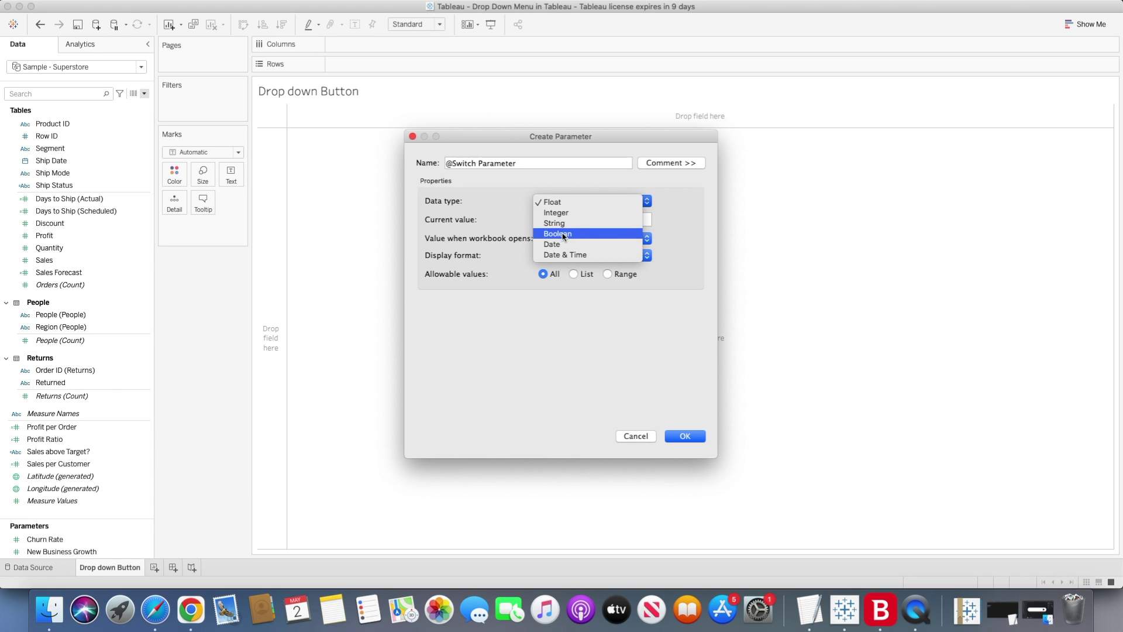
click(588, 234)
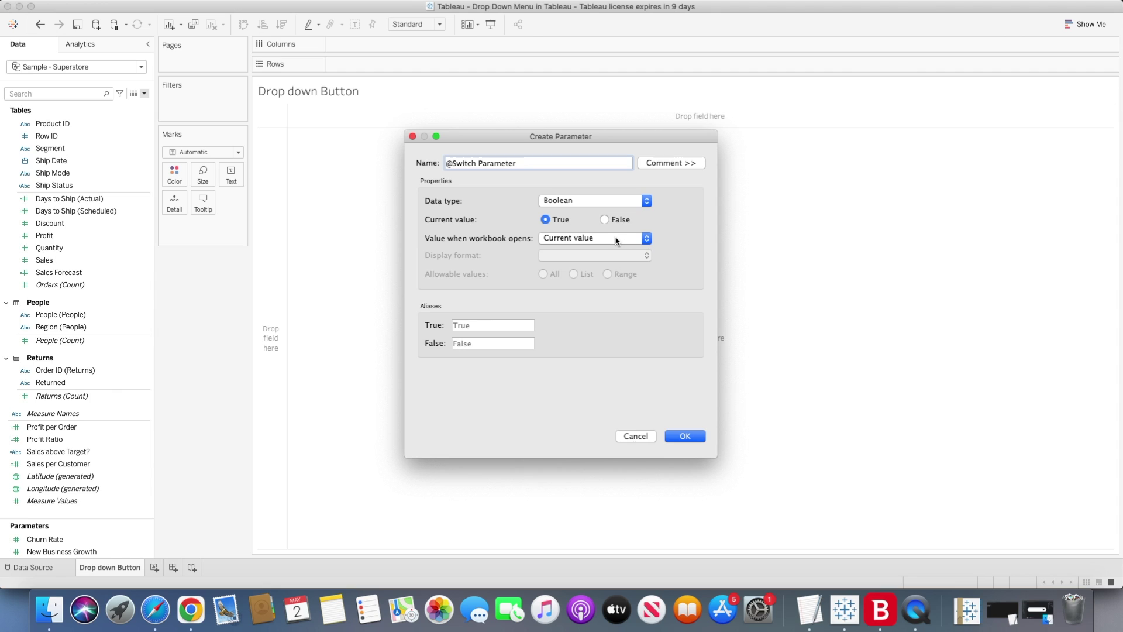
click(693, 438)
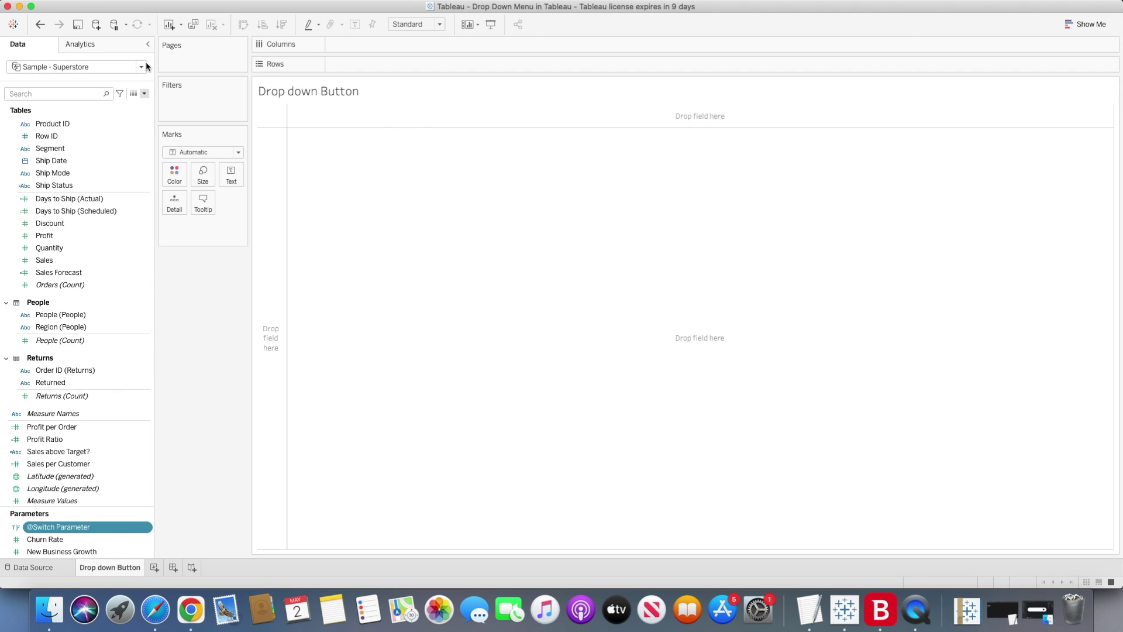
click(144, 93)
click(133, 106)
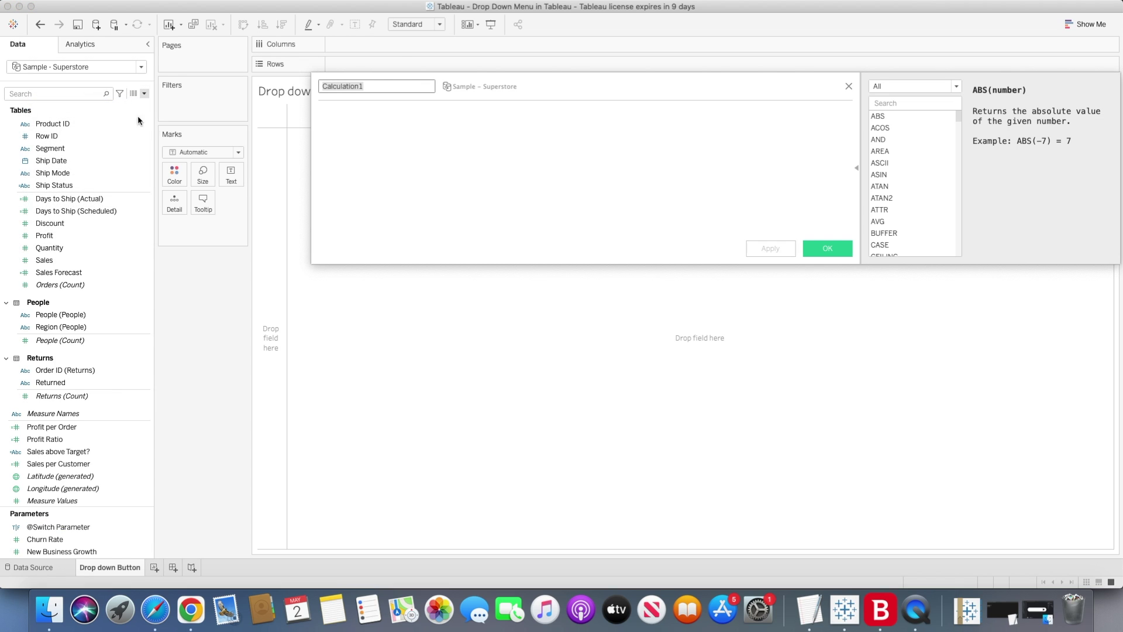
text(@sw)
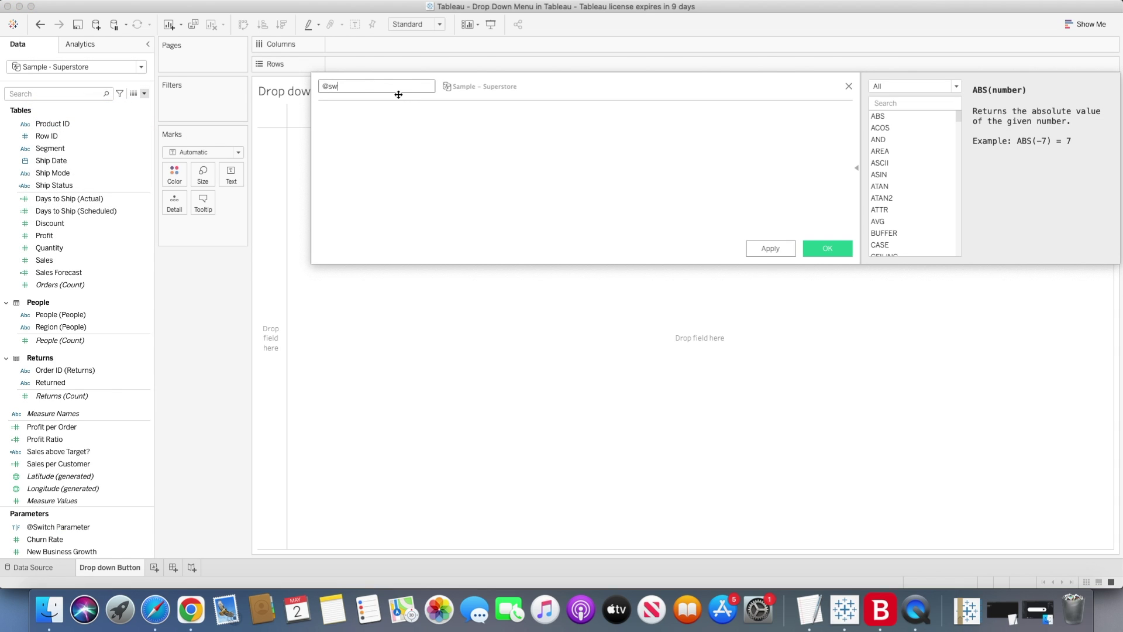
text(itch Calc)
click(388, 112)
text(@sw)
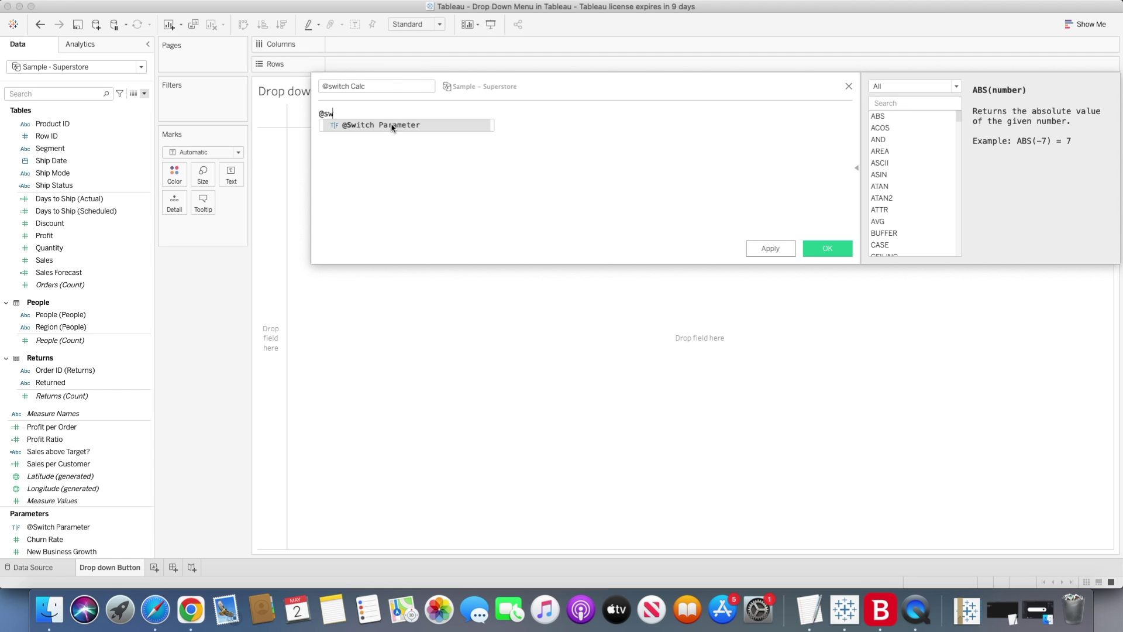
click(389, 124)
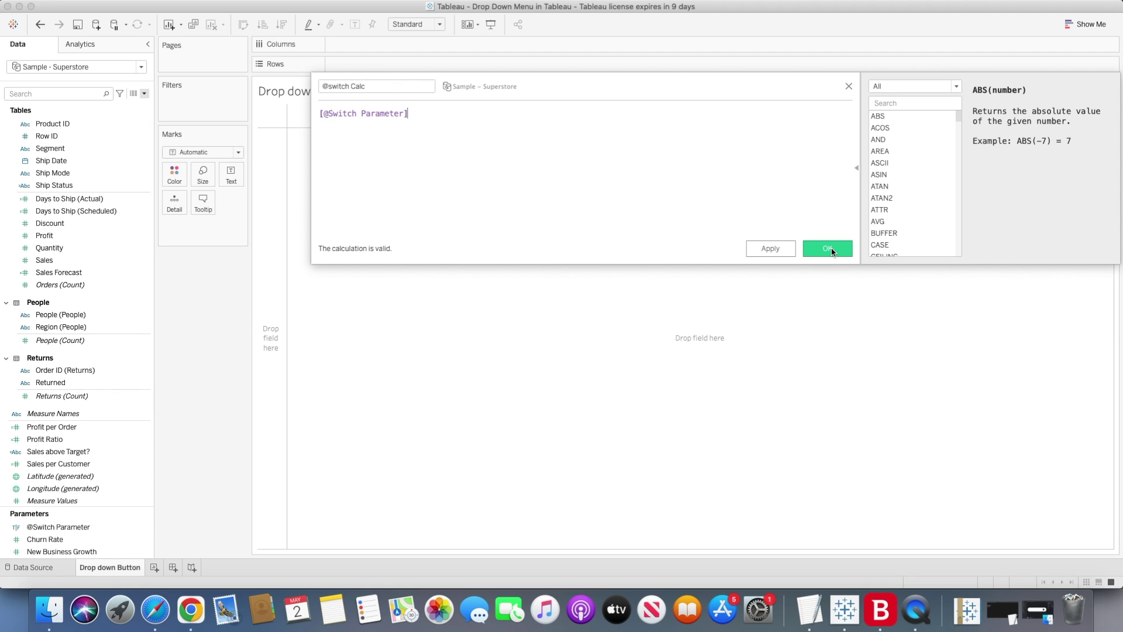
click(831, 252)
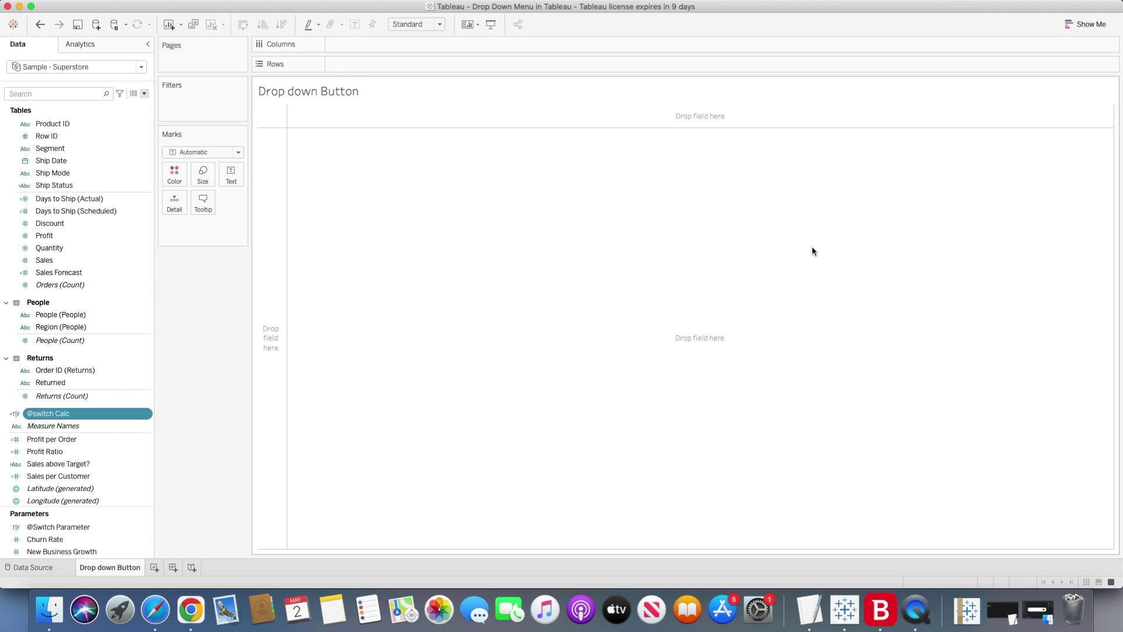
click(225, 152)
click(194, 245)
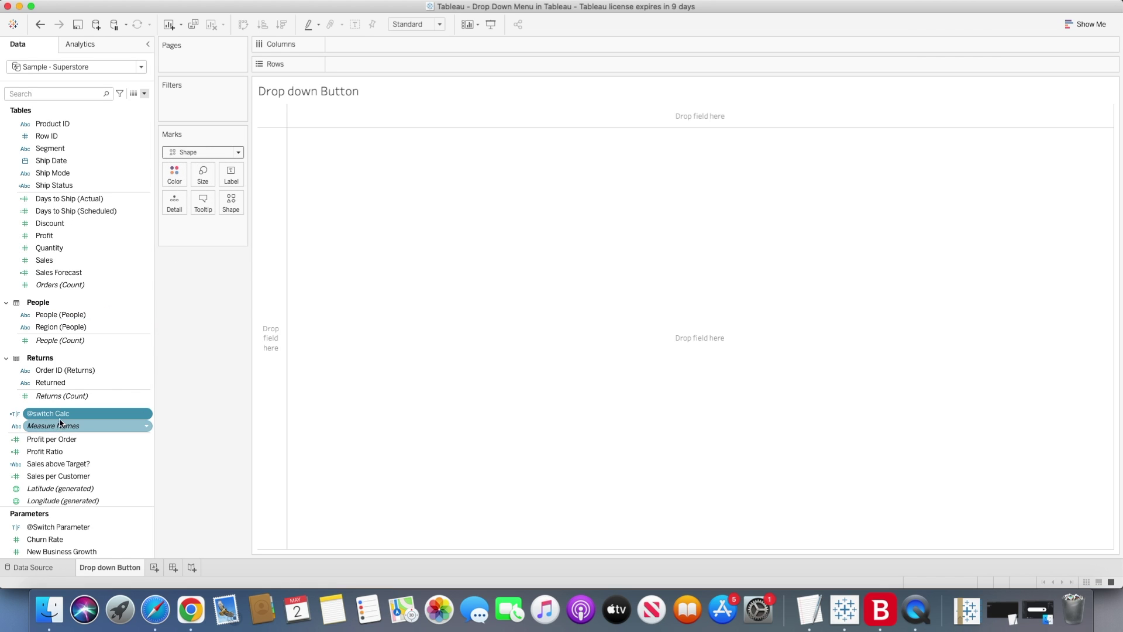
drag(105, 372, 229, 206)
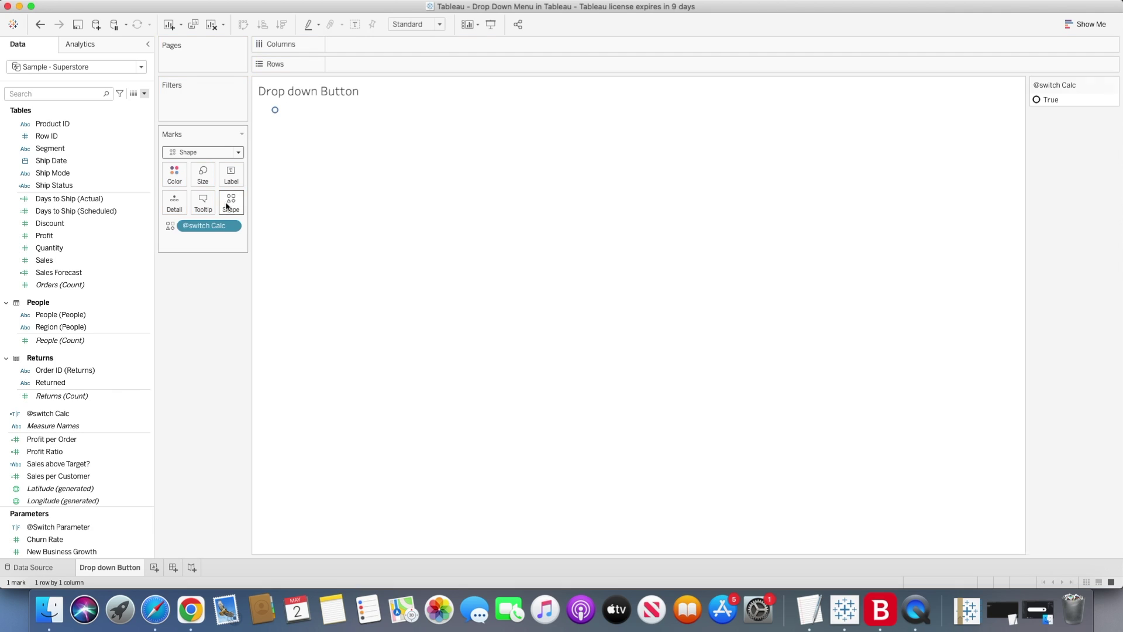
click(433, 24)
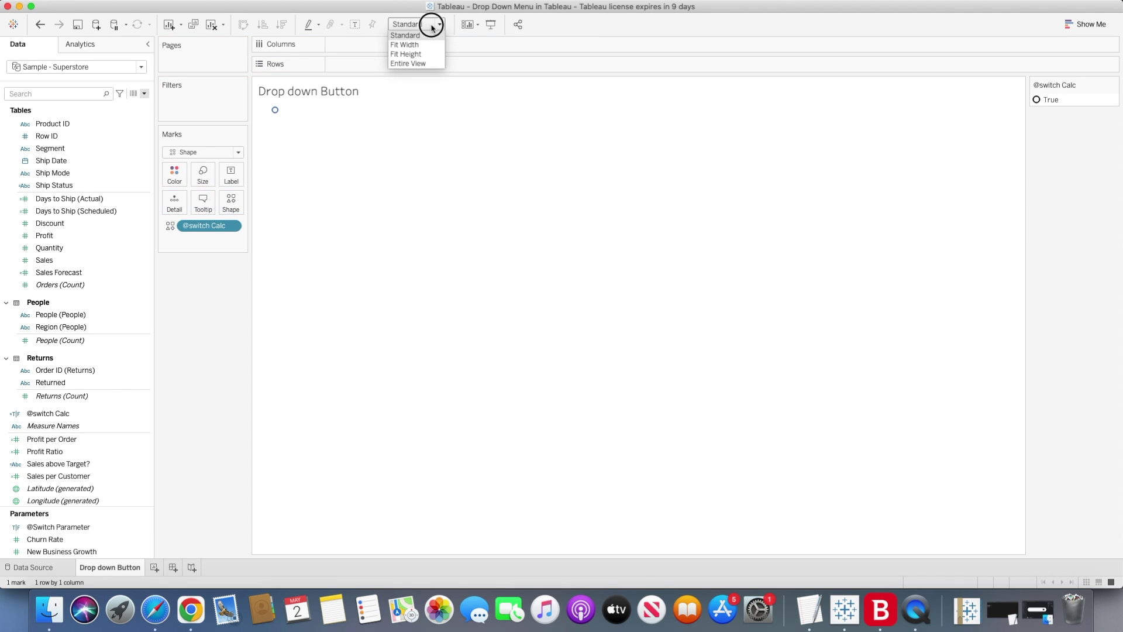
click(420, 63)
click(231, 204)
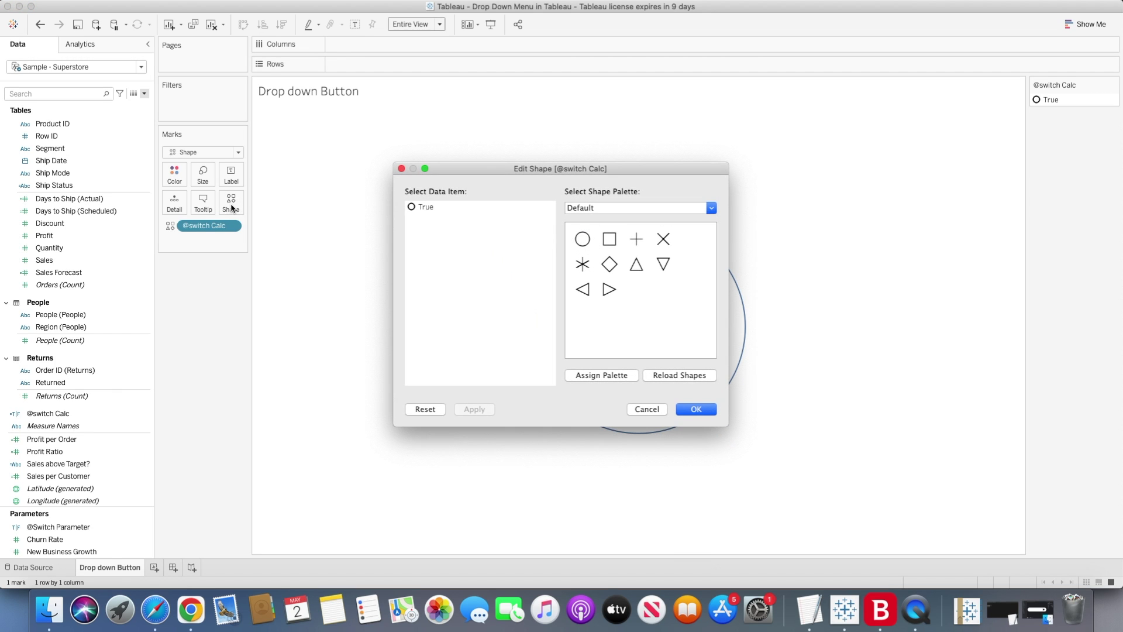
click(599, 211)
click(601, 212)
click(604, 210)
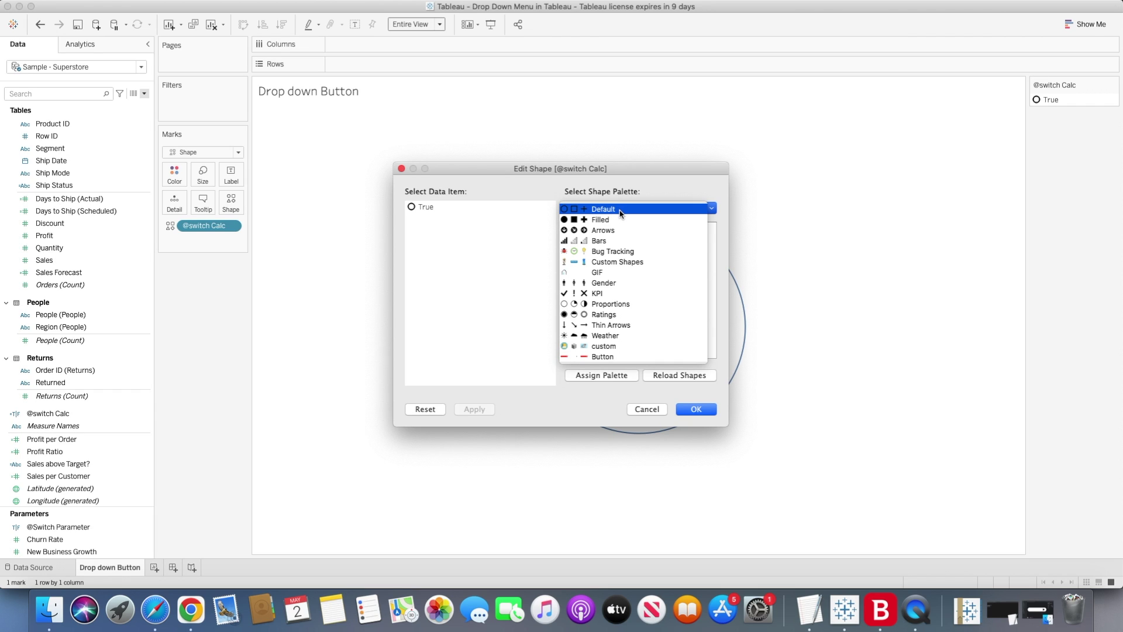
click(688, 358)
click(671, 377)
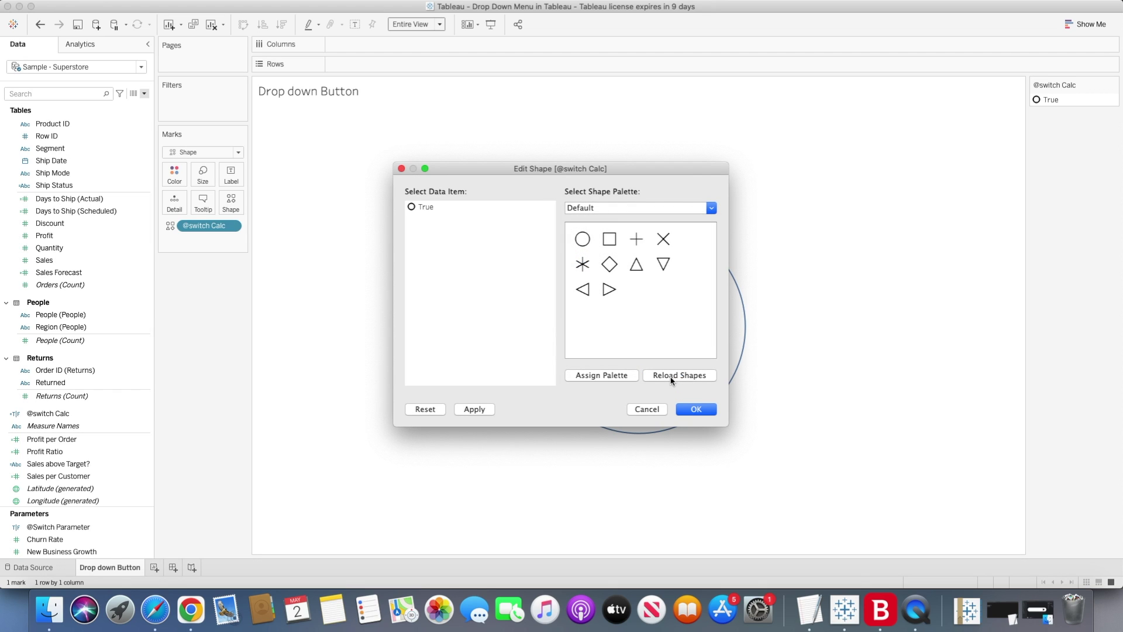
click(609, 209)
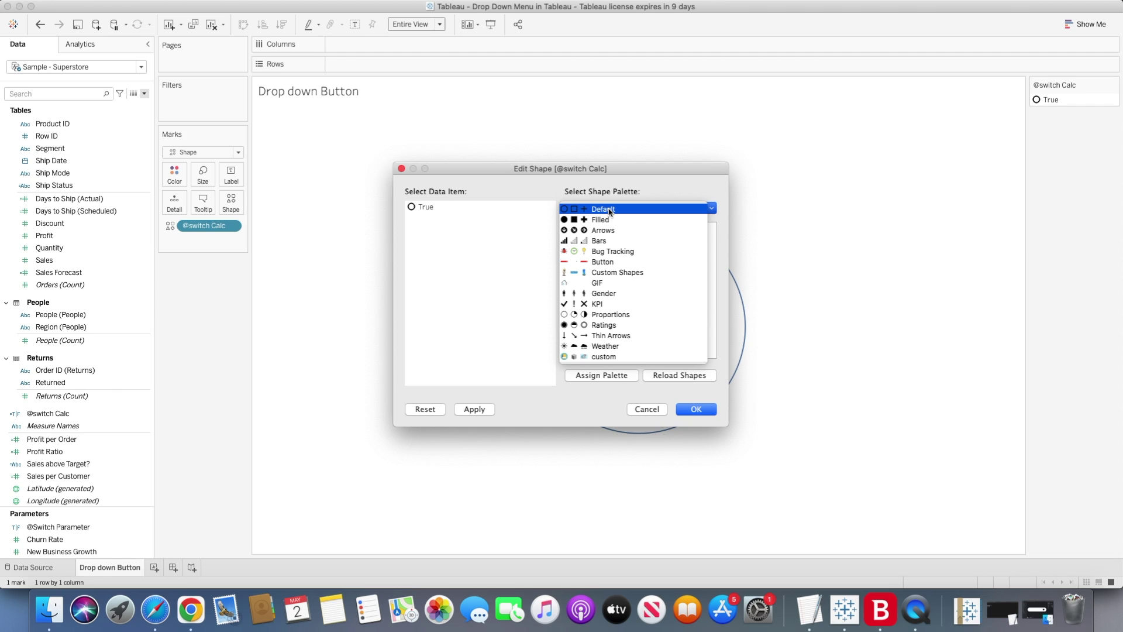
click(596, 262)
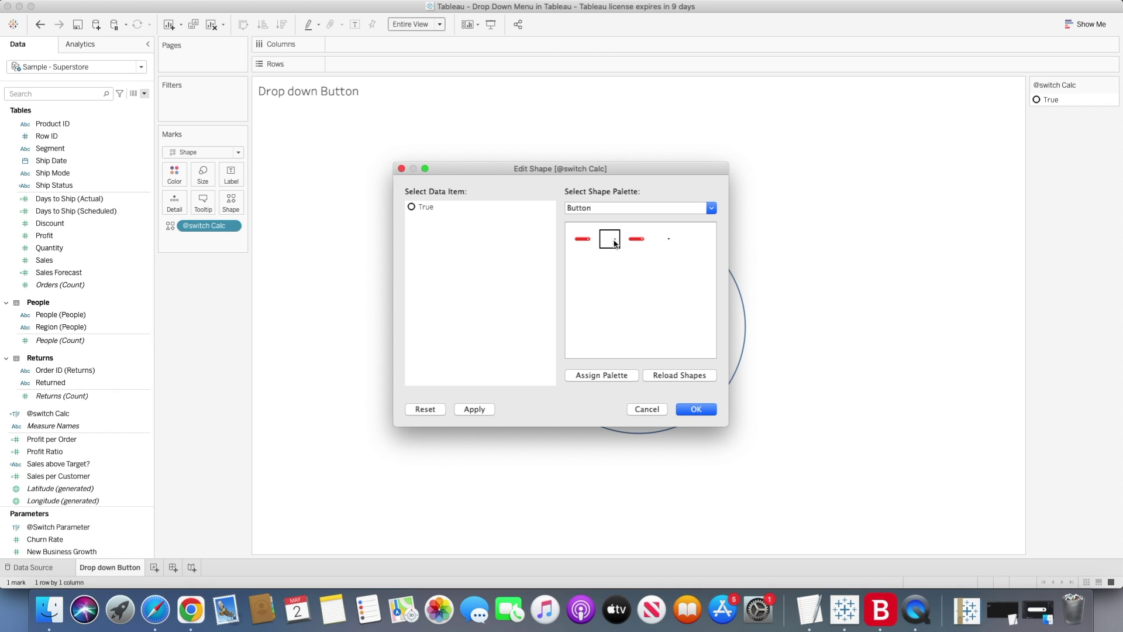
click(421, 209)
click(617, 241)
click(699, 409)
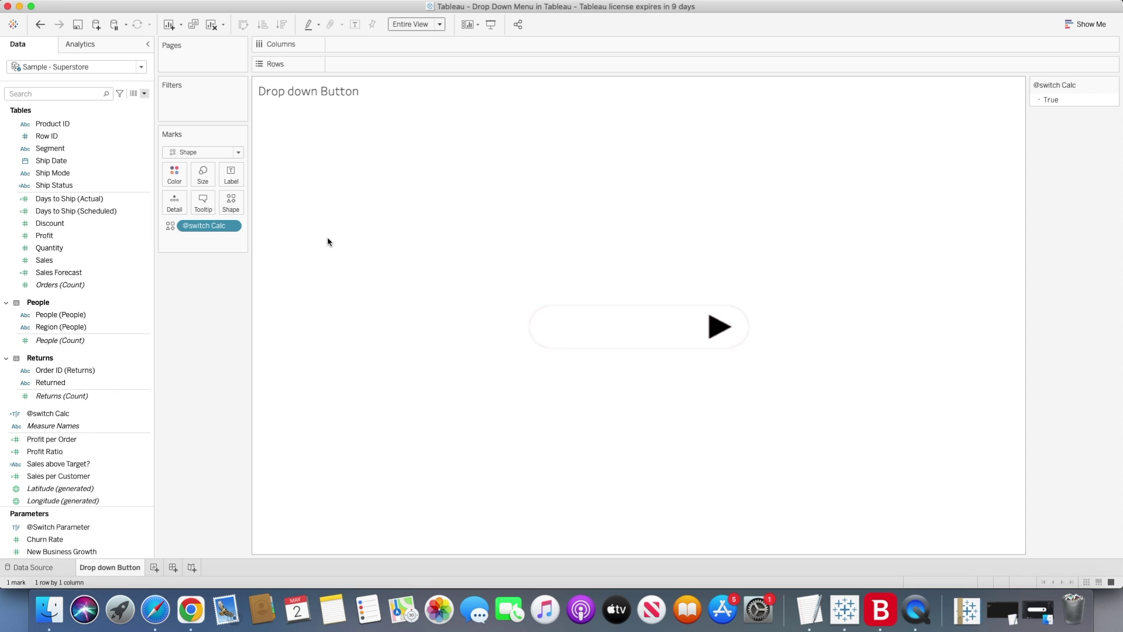
right_click(78, 528)
click(108, 344)
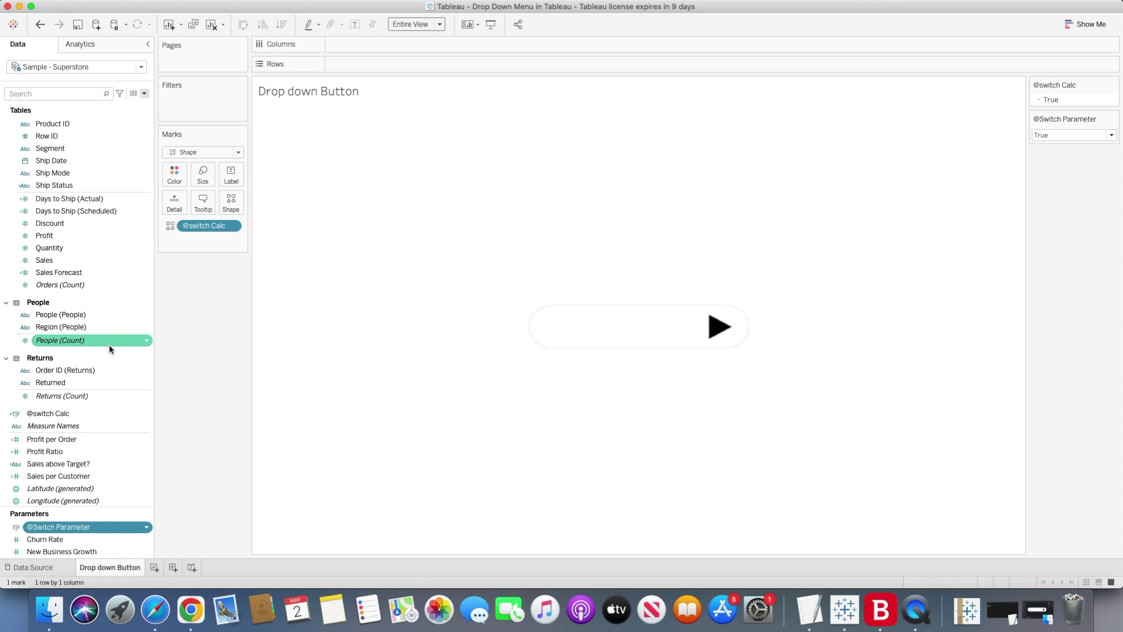
click(1071, 135)
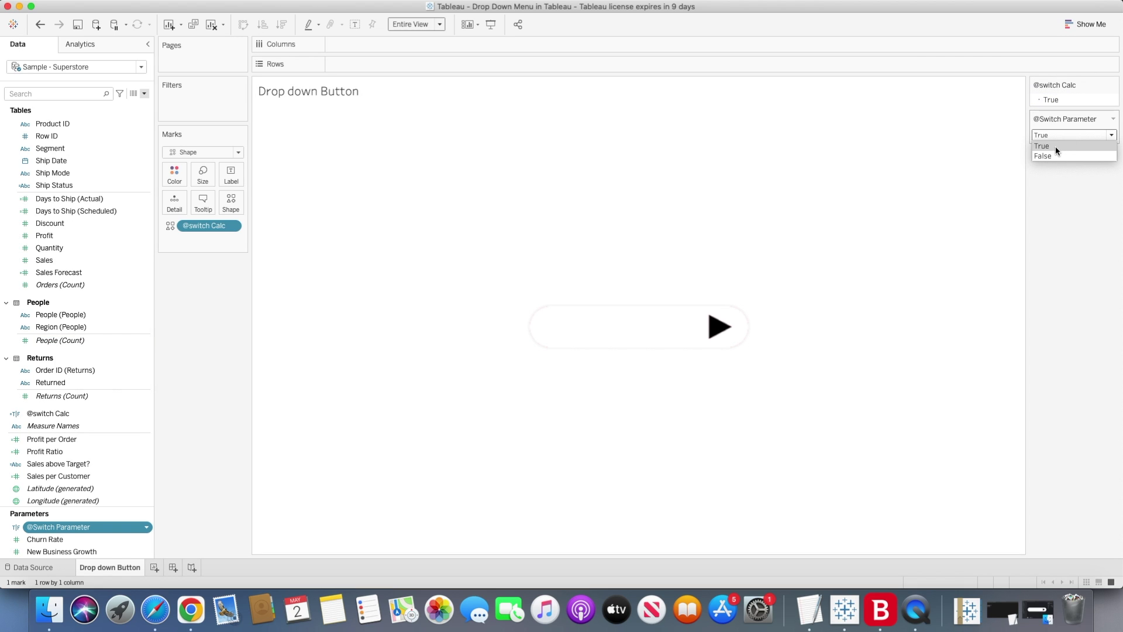
click(1050, 155)
click(231, 205)
click(426, 207)
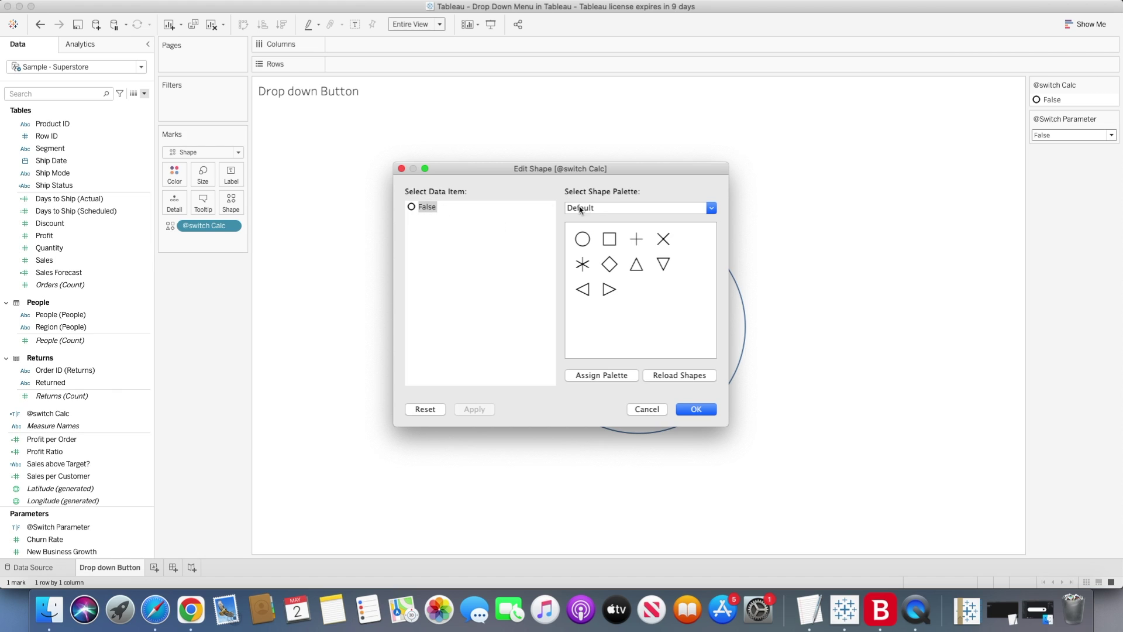
click(600, 209)
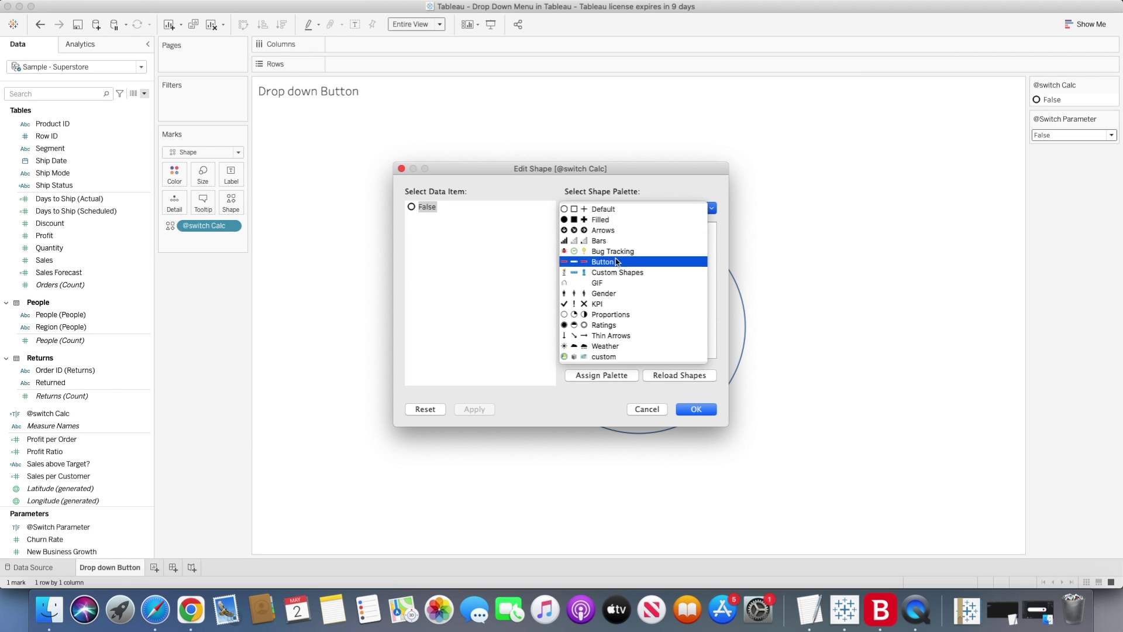
click(607, 264)
click(666, 243)
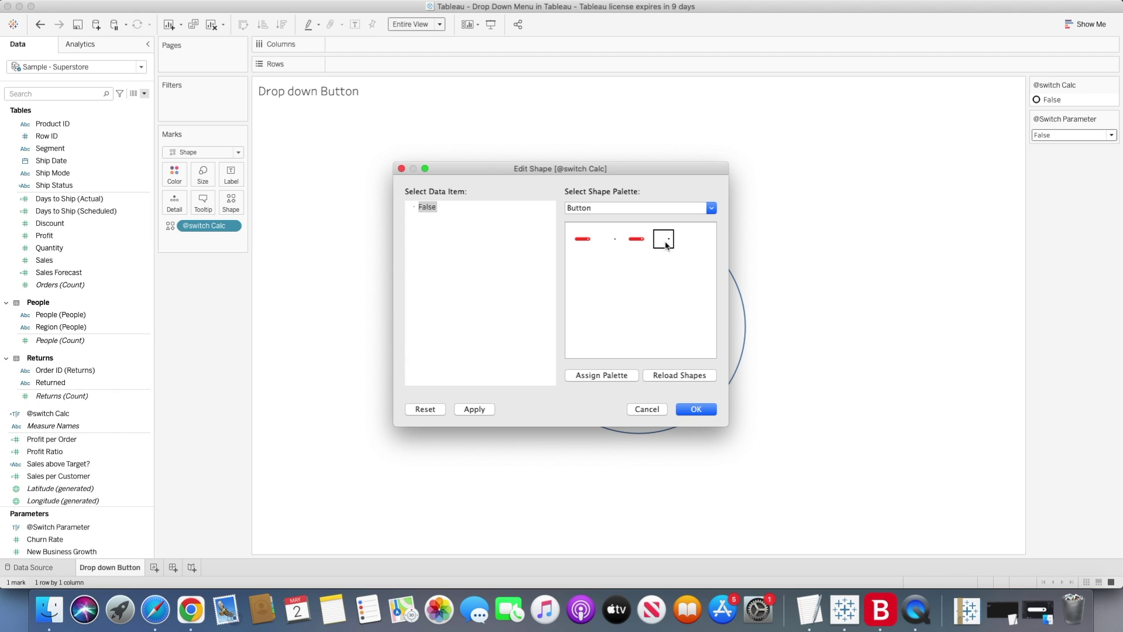
click(696, 409)
click(1075, 135)
click(1061, 146)
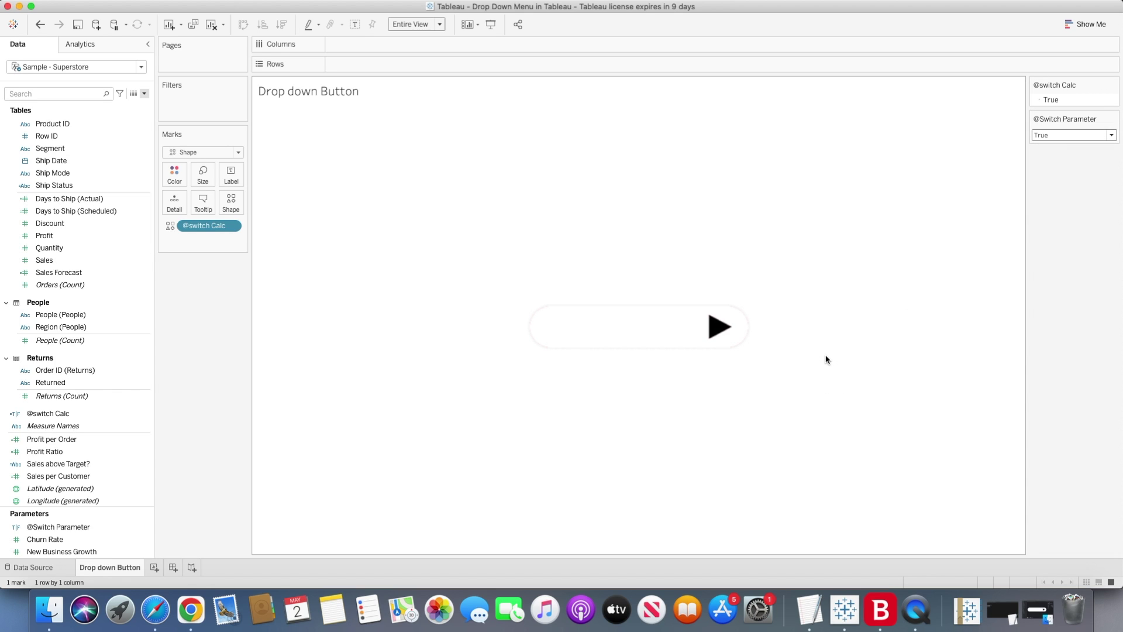
Add a new worksheet and name it "Drop Down List"
click(154, 566)
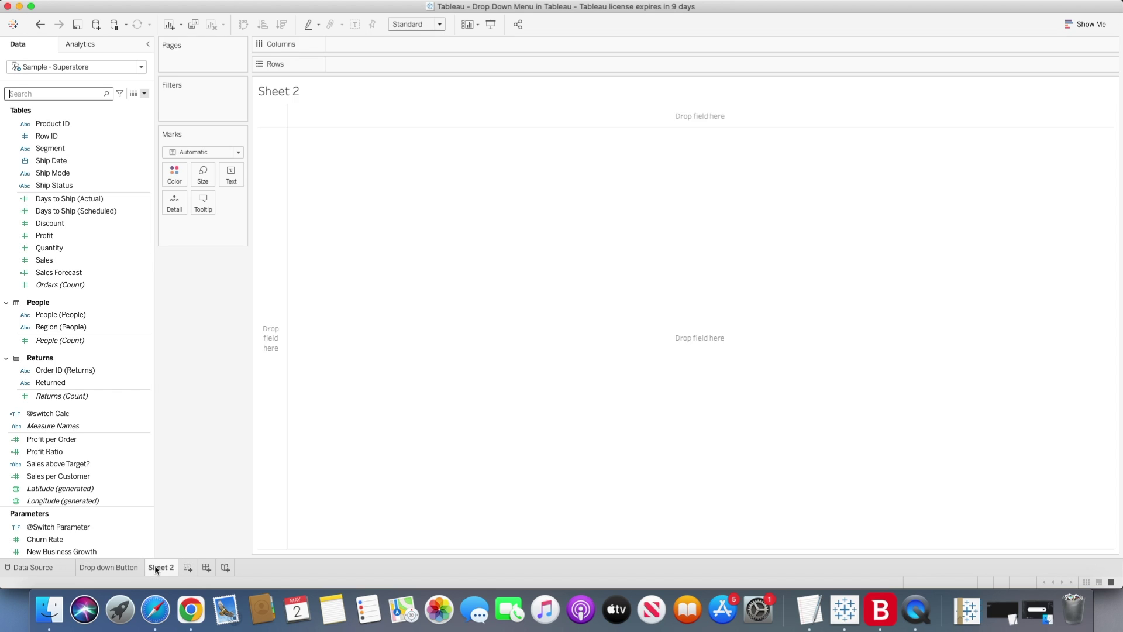
double_click(167, 567)
text(Drop Down List)
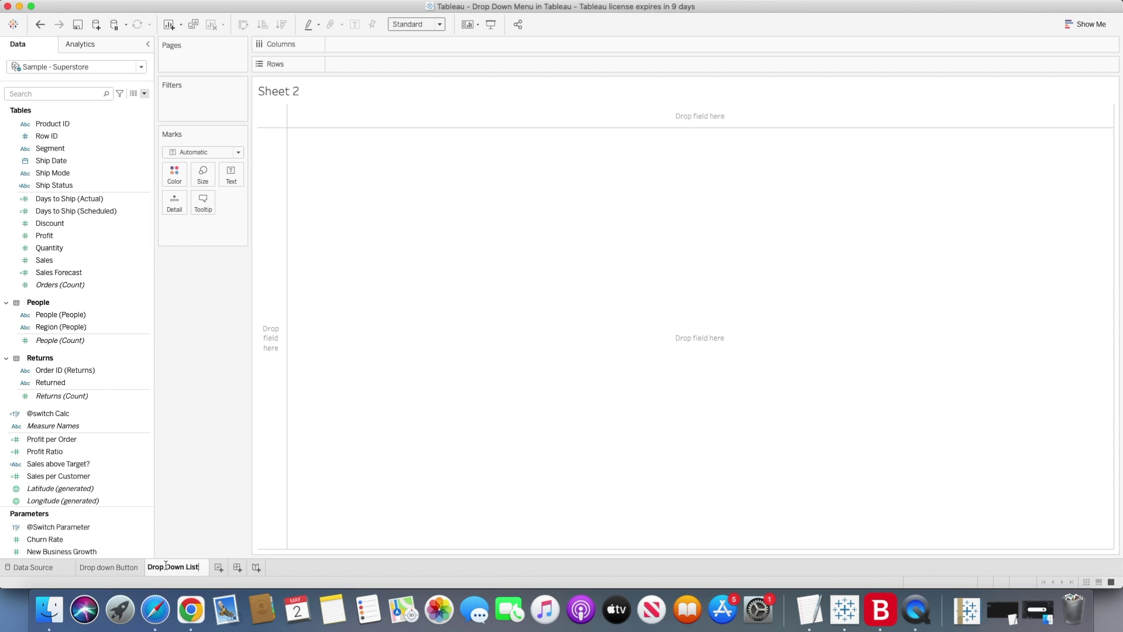
key(Return)
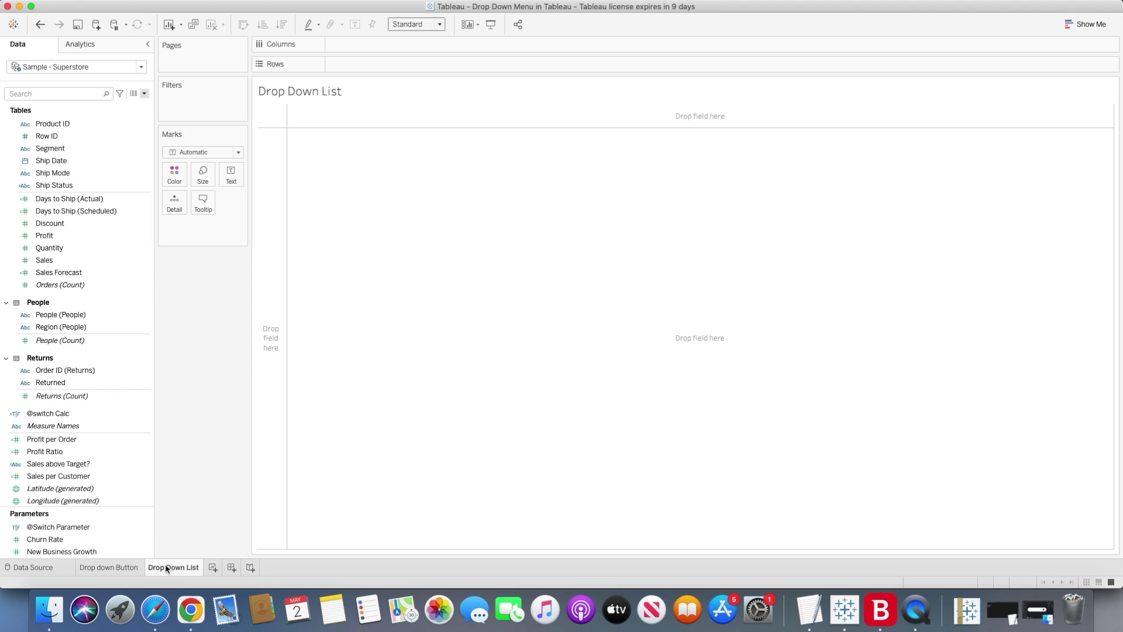
mouse_move(162, 563)
click(143, 93)
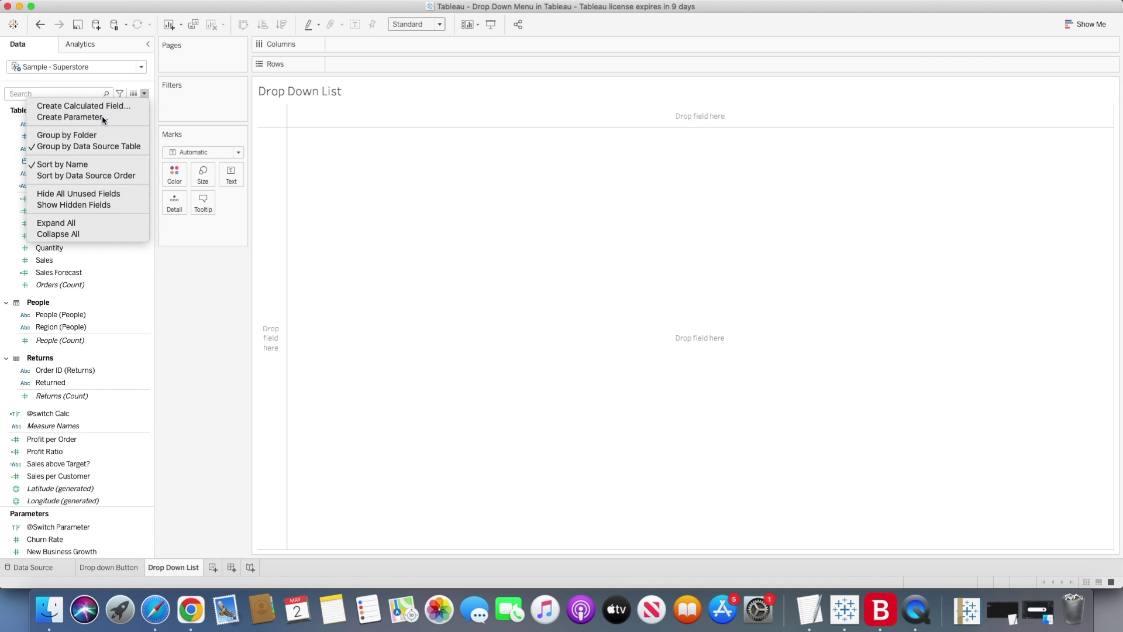
click(102, 119)
text(@region Param)
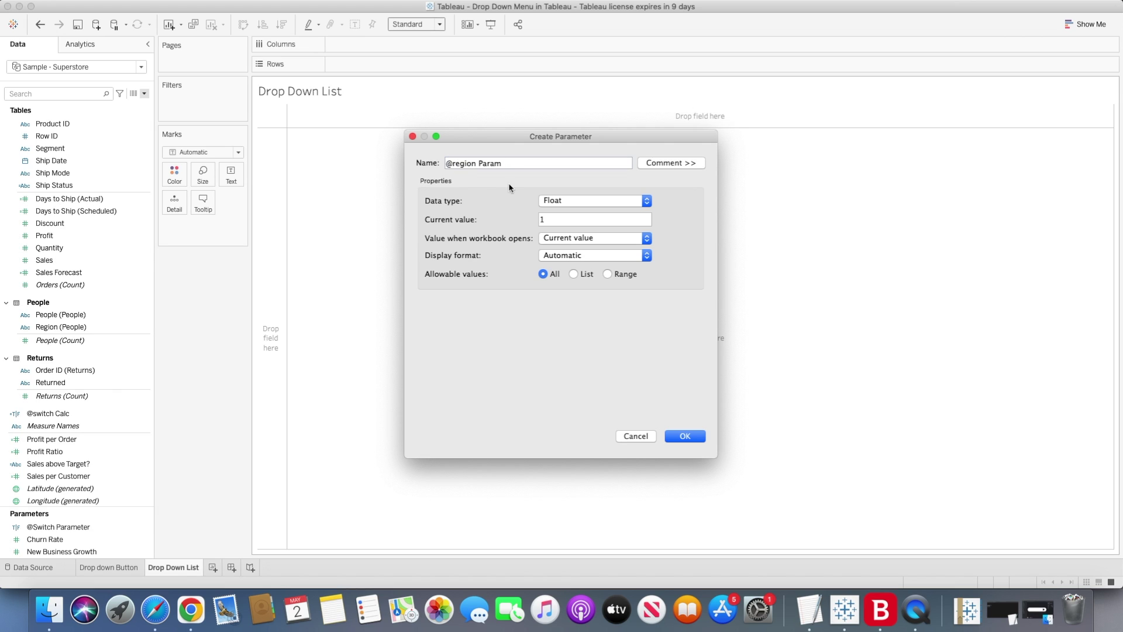
click(584, 202)
click(565, 226)
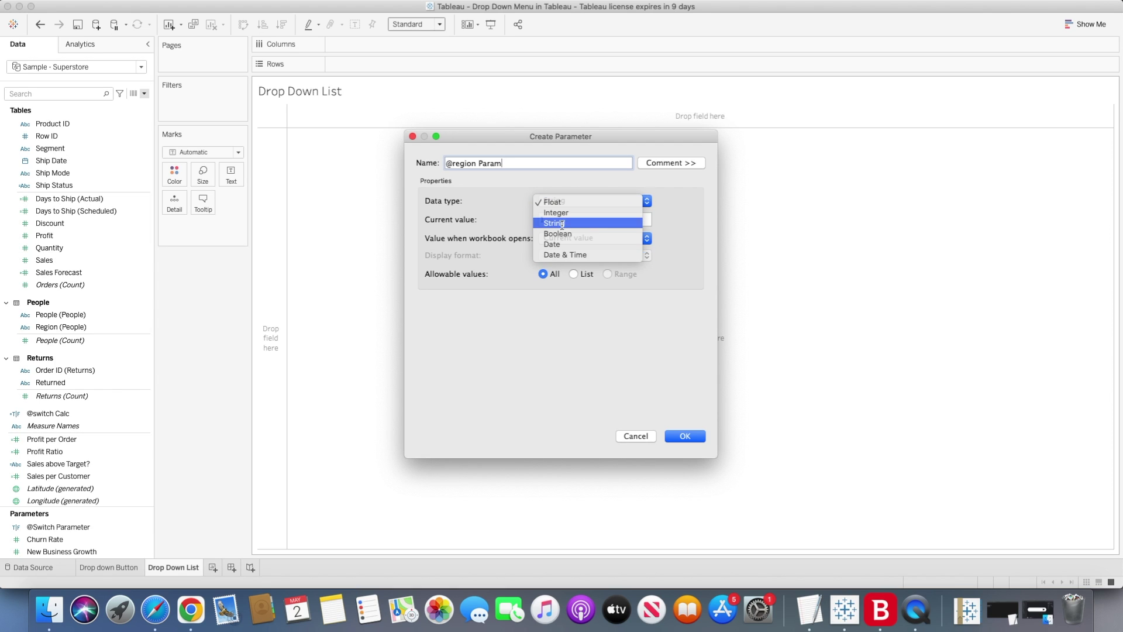
click(574, 273)
click(657, 341)
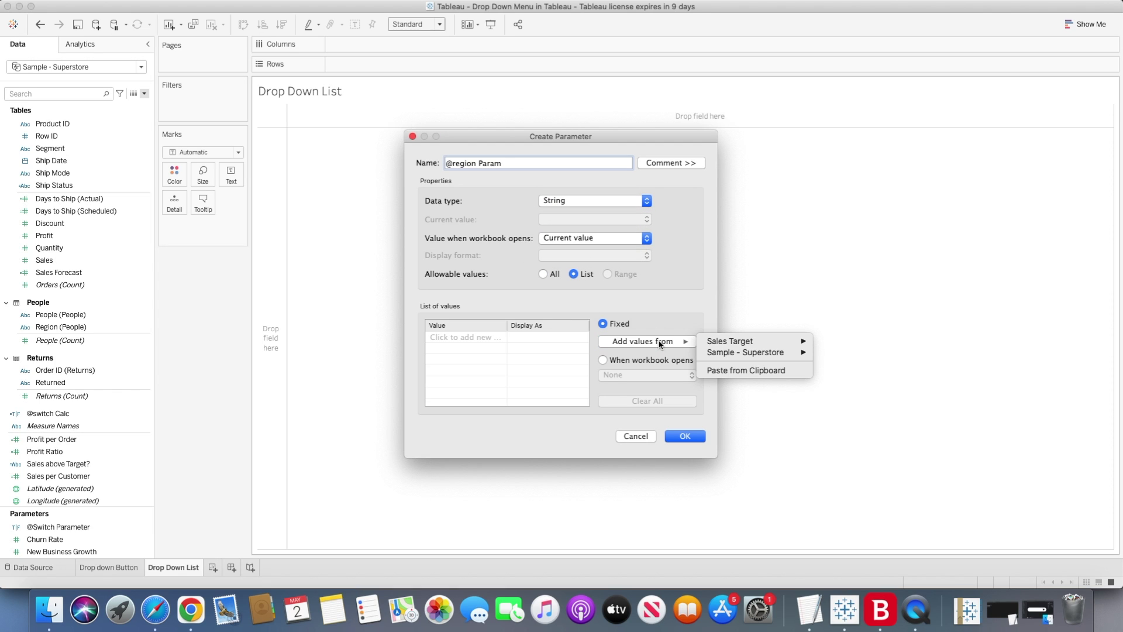
mouse_move(764, 353)
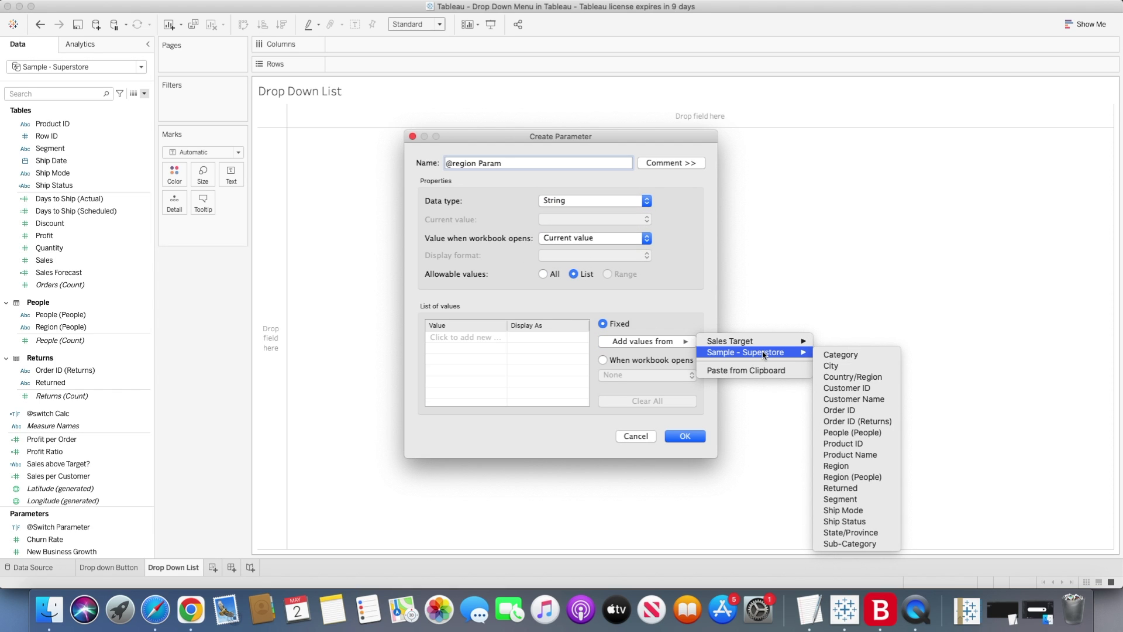
click(837, 466)
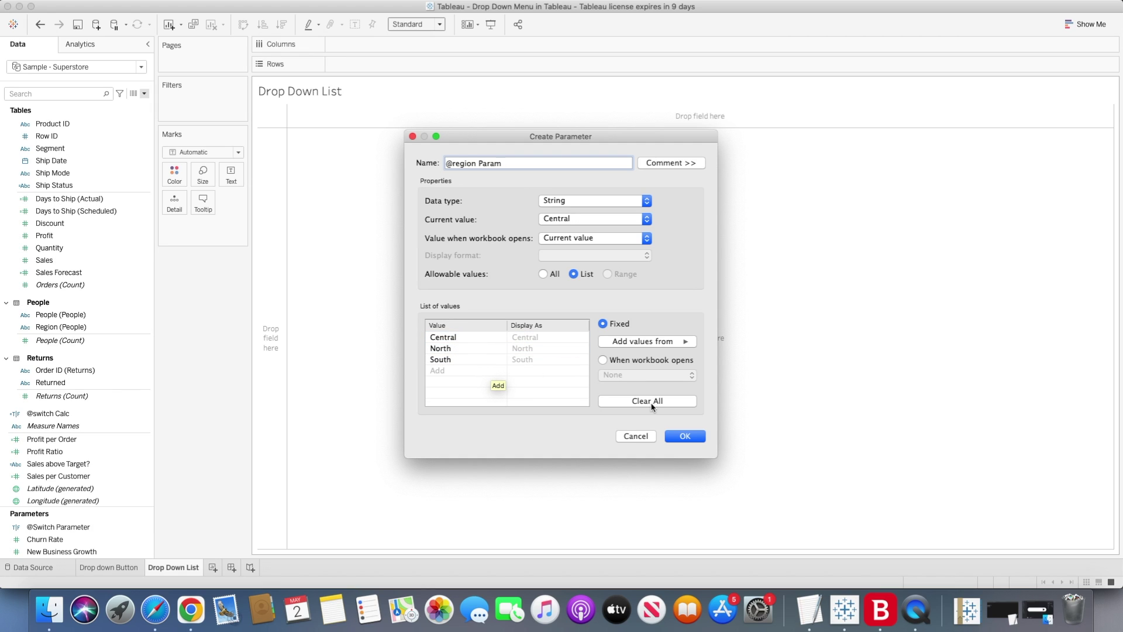
click(680, 439)
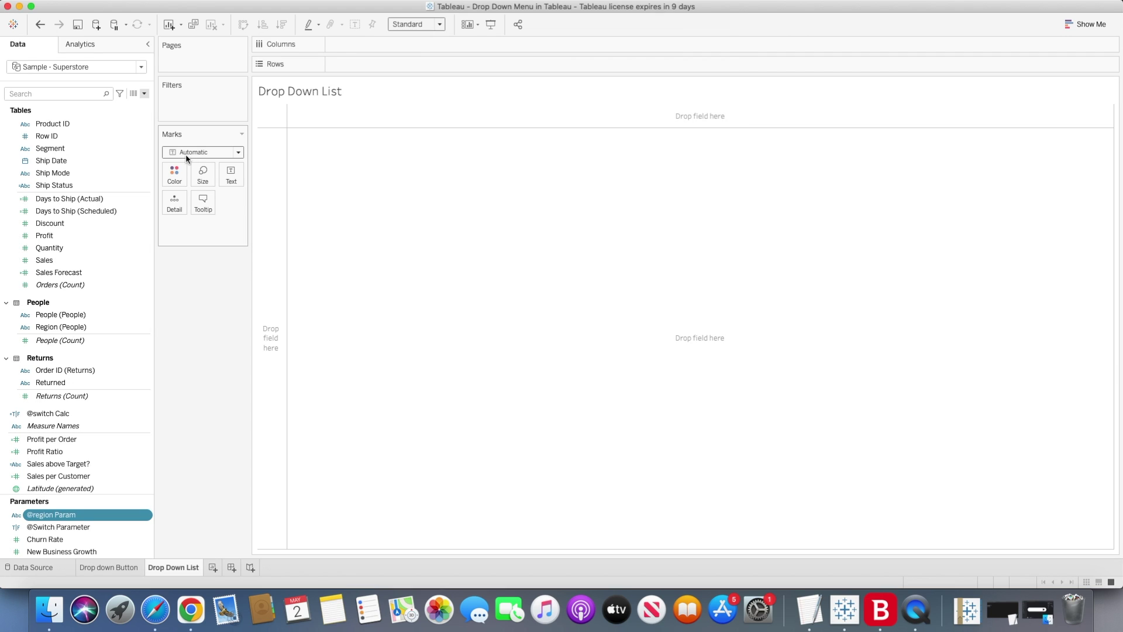
click(144, 93)
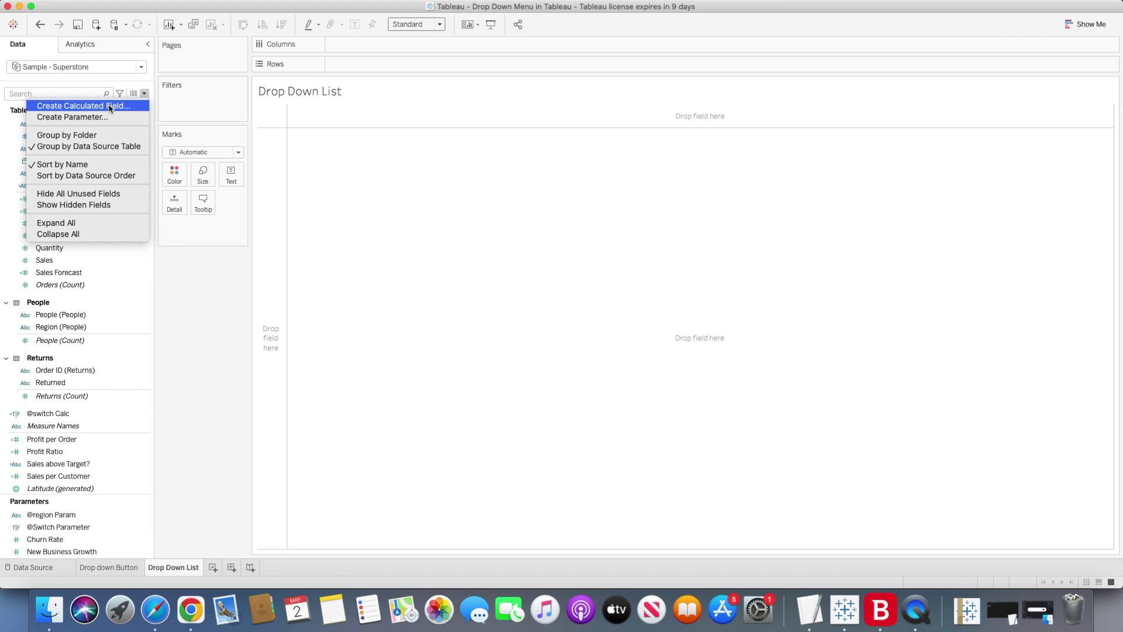
click(110, 106)
text(@Region Cacl)
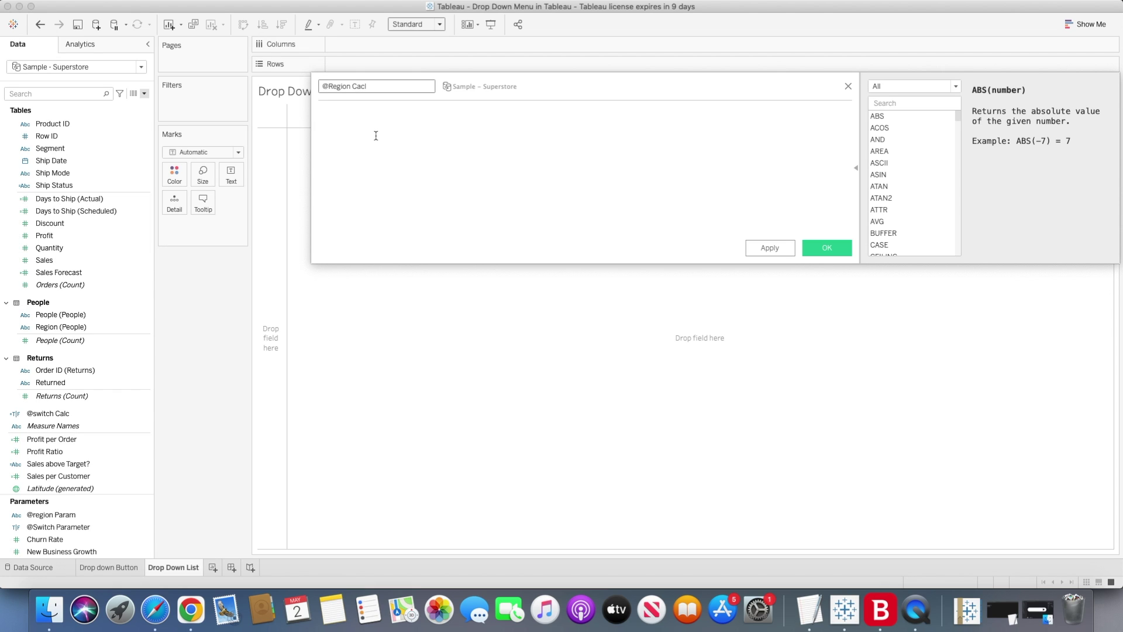
click(352, 129)
text(Regi)
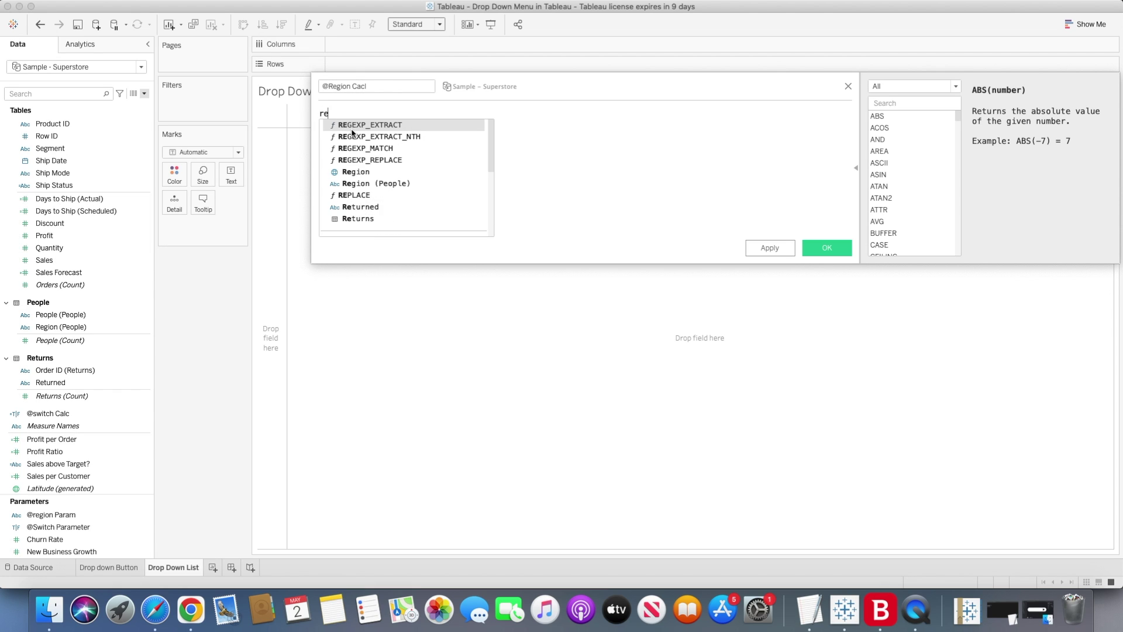
key(Return)
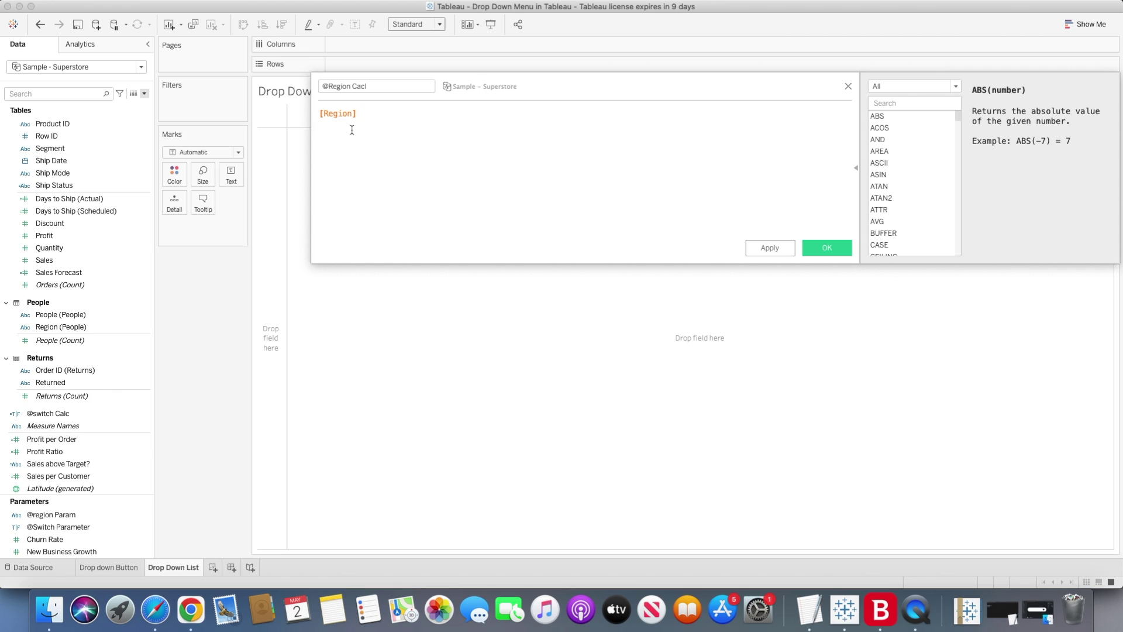
text(= region)
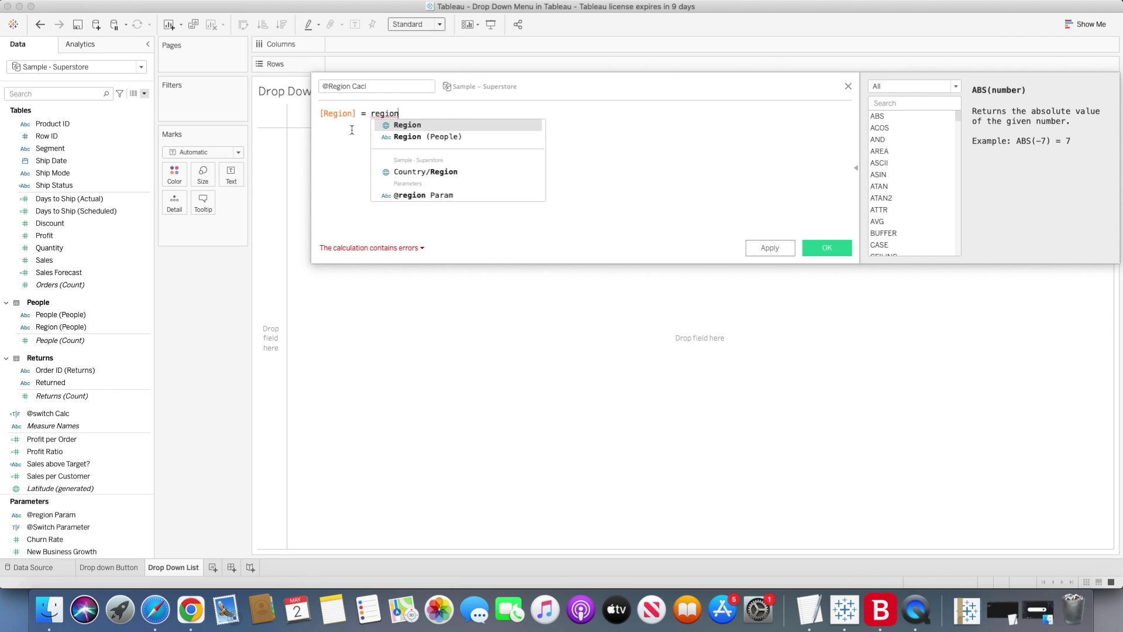
key(Down)
key(Down)
key(Down)
key(Return)
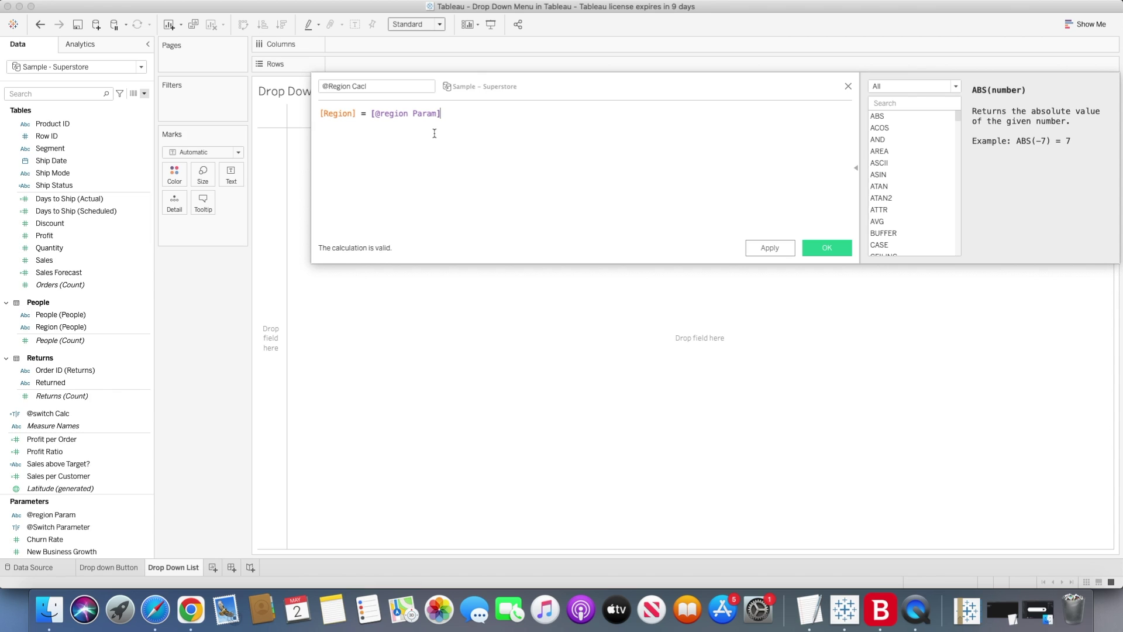
click(826, 248)
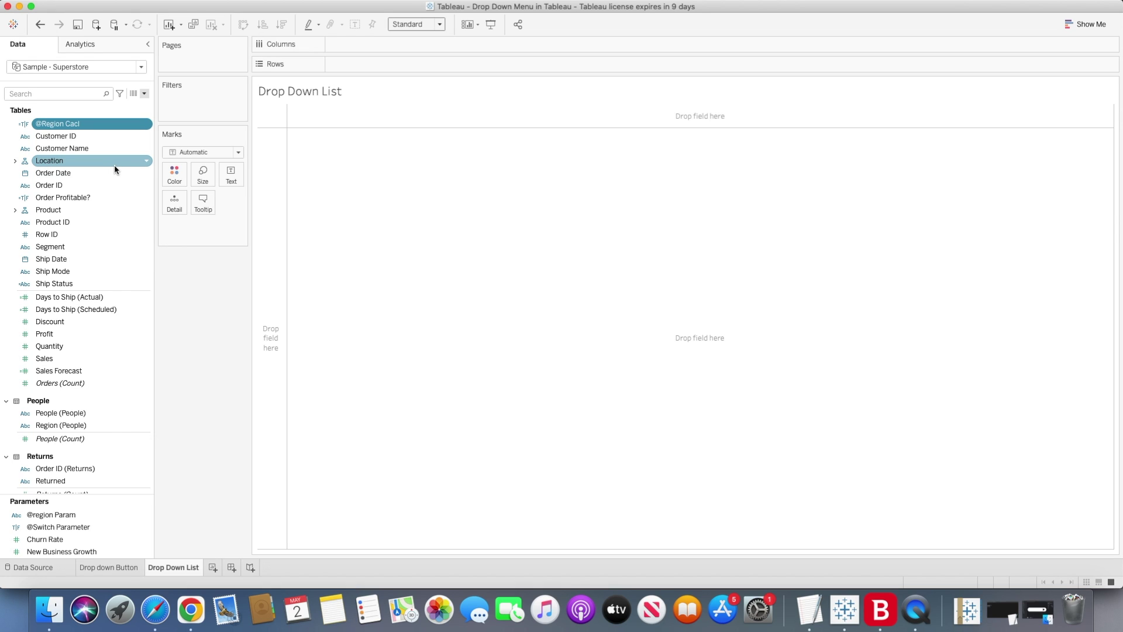
click(144, 94)
click(119, 105)
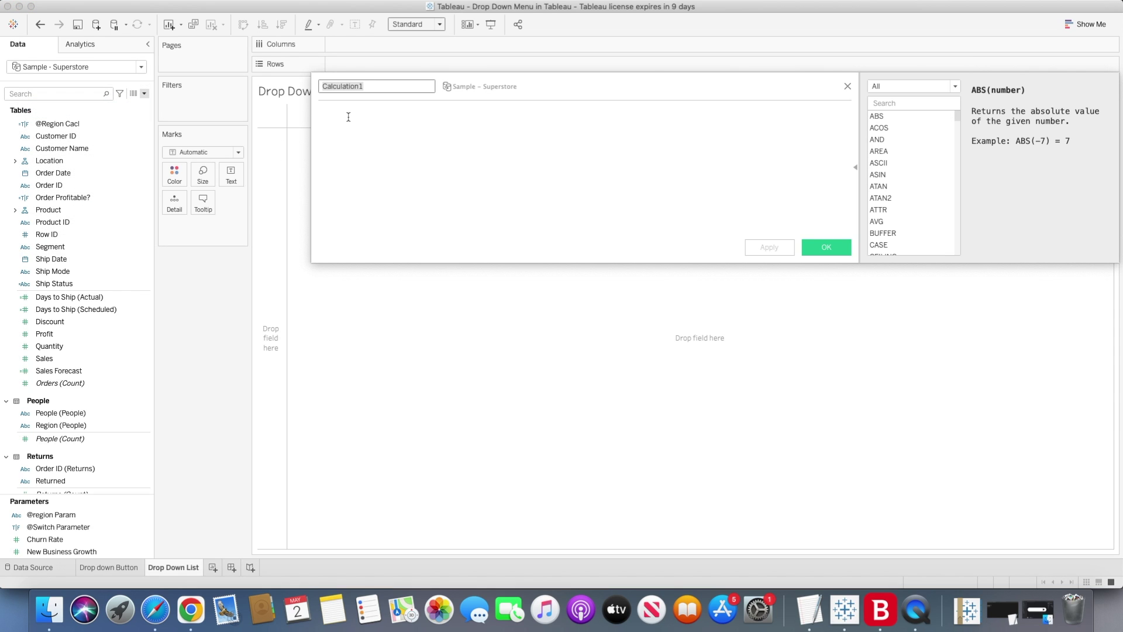
text(@switch Opposite)
click(357, 115)
text(not)
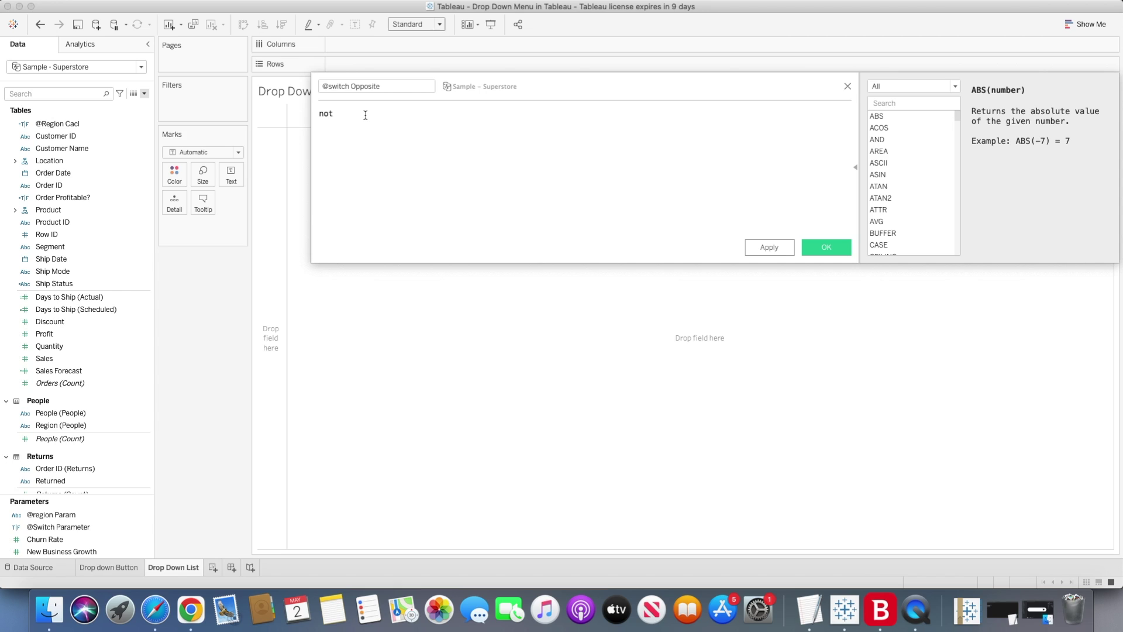
key(Return)
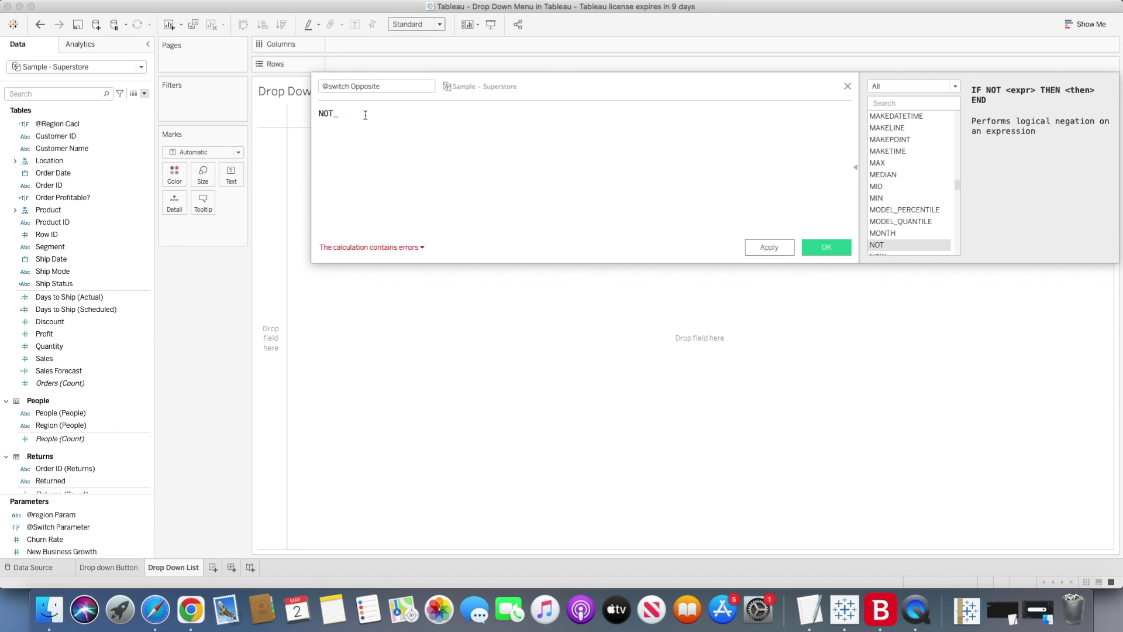
text(@swi)
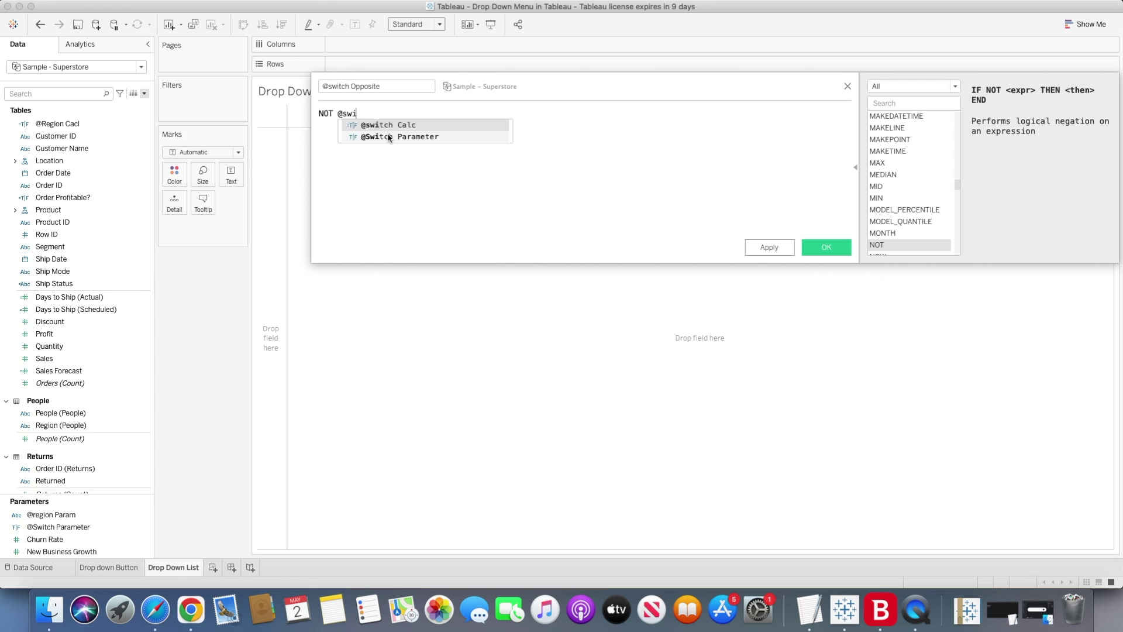
double_click(383, 137)
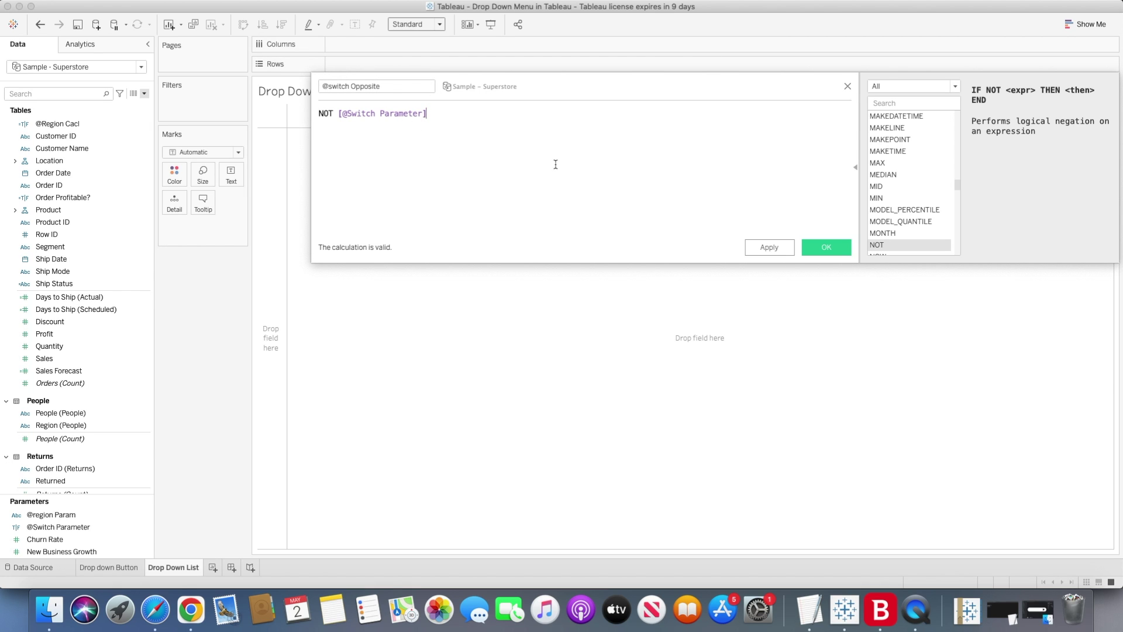
click(823, 248)
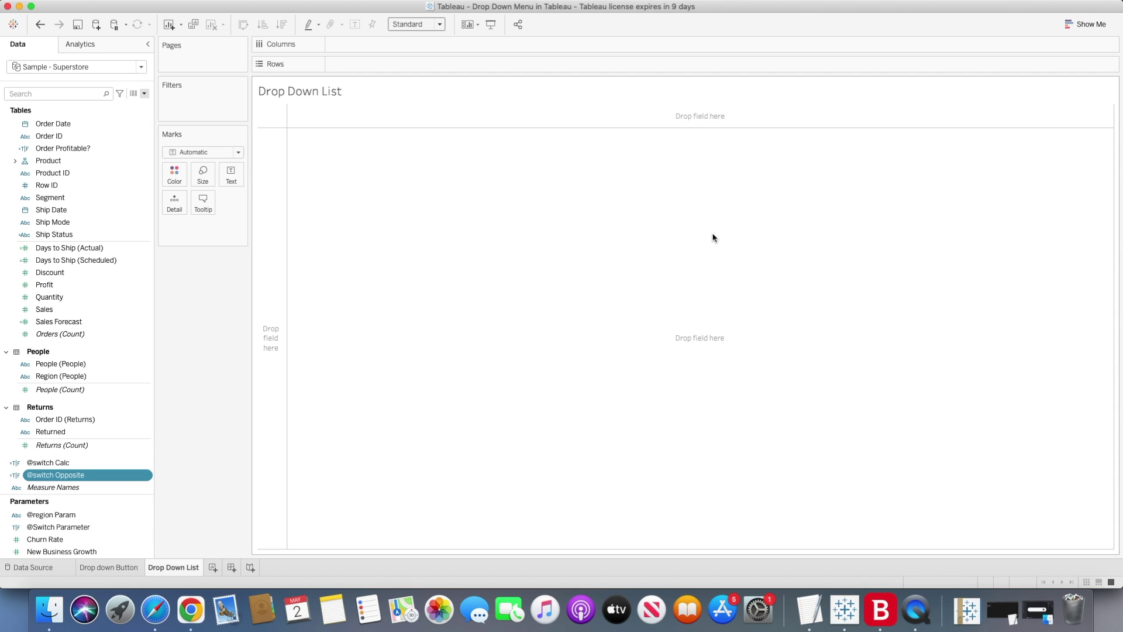
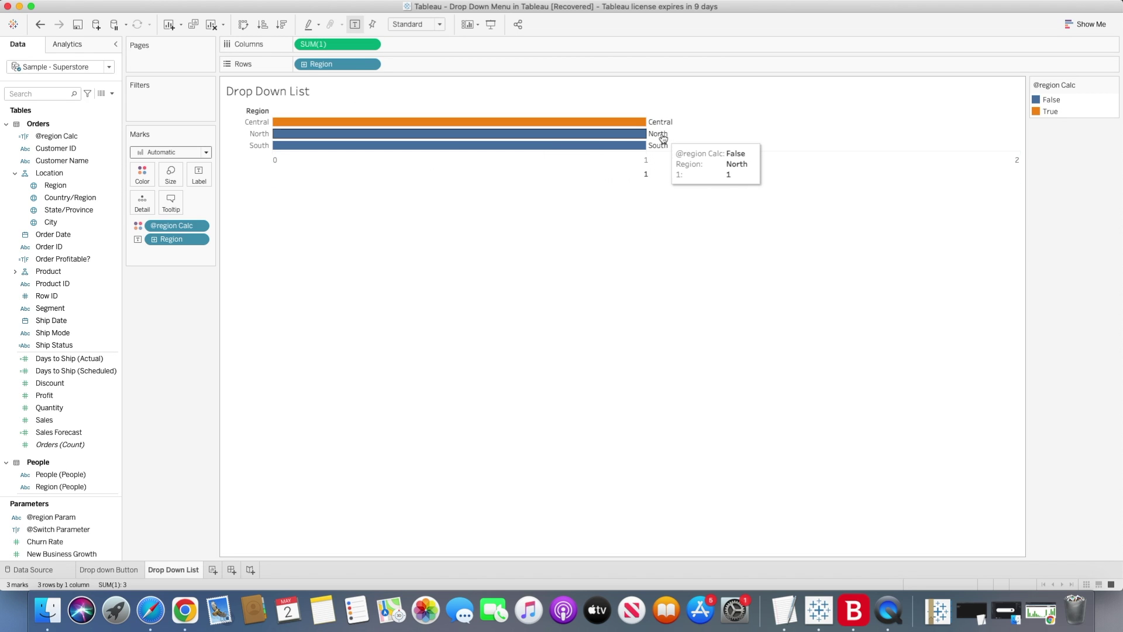
Align the Region mark labels horizontally to the left inside the bars
click(199, 174)
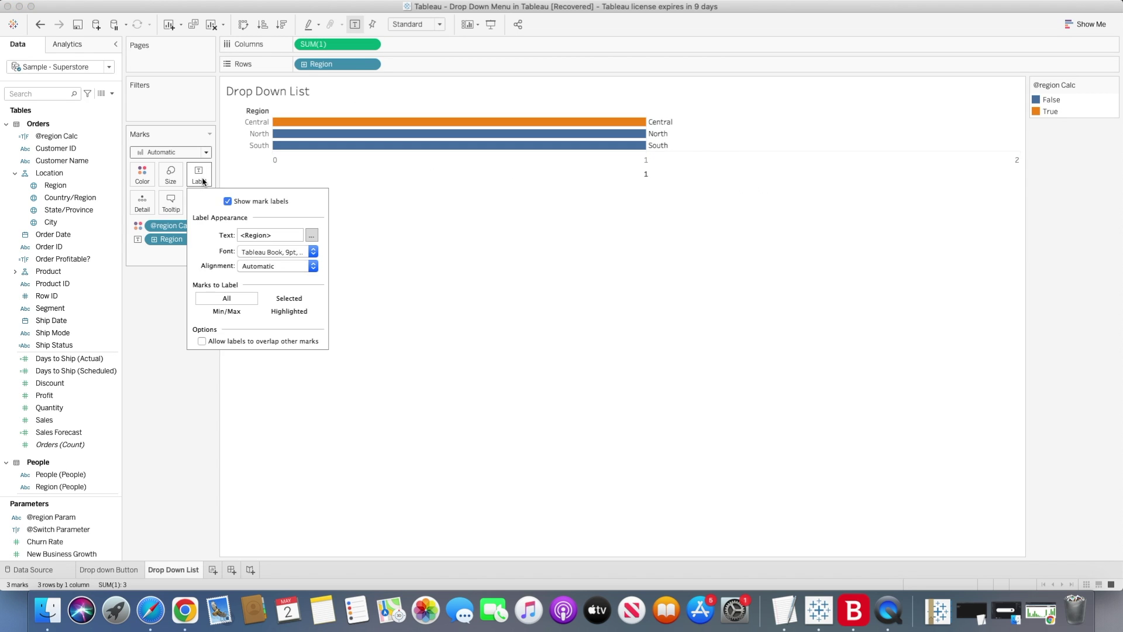
click(314, 266)
click(258, 321)
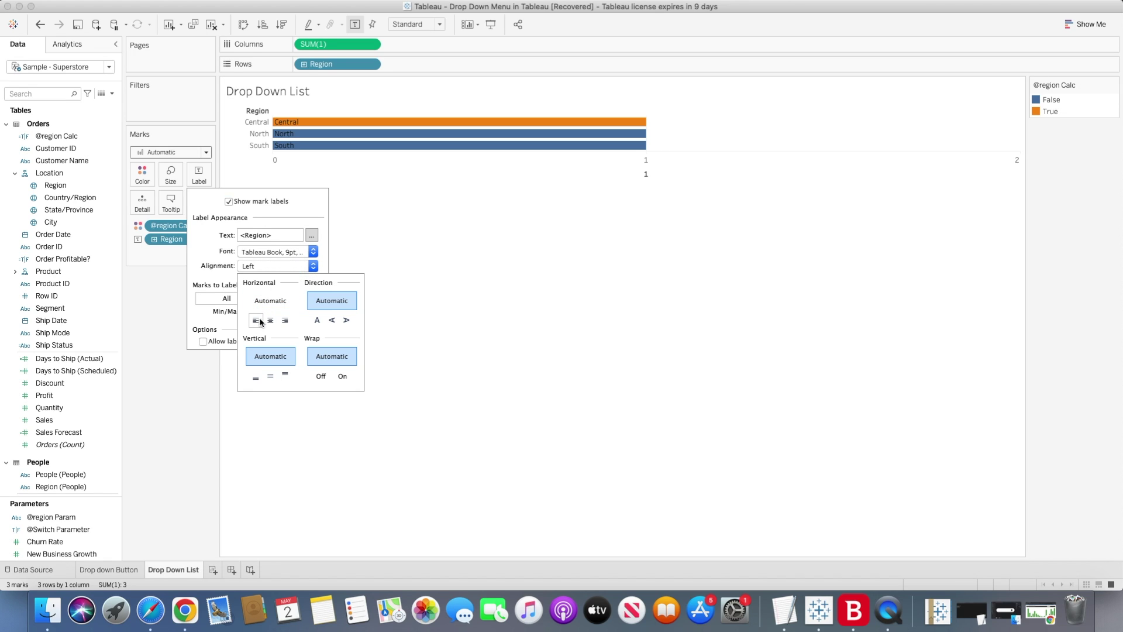
click(199, 390)
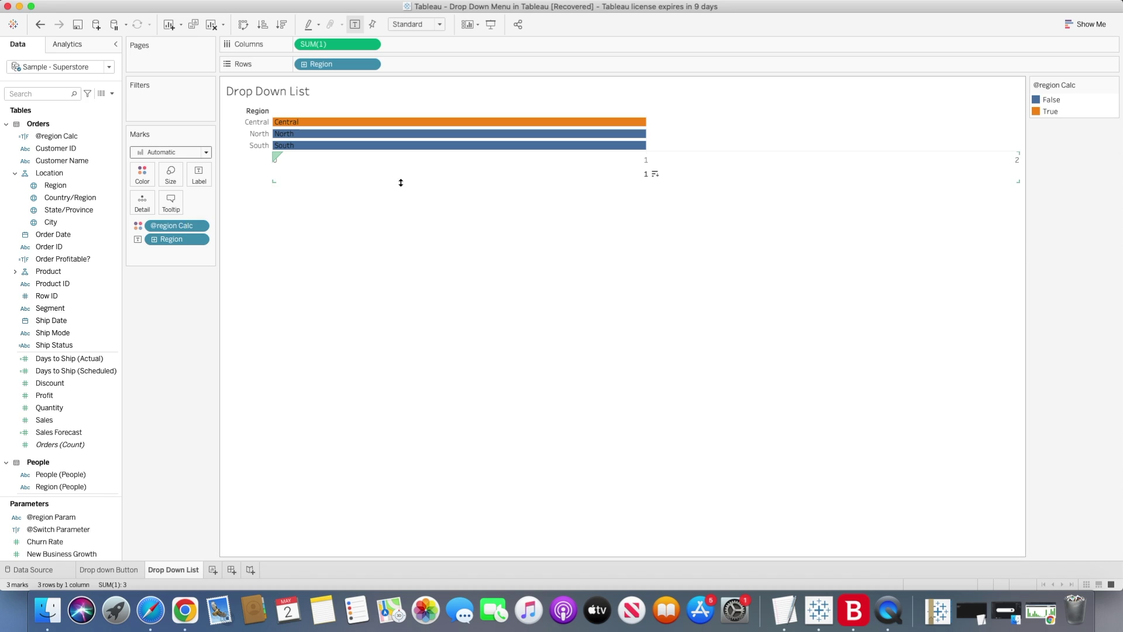
right_click(355, 162)
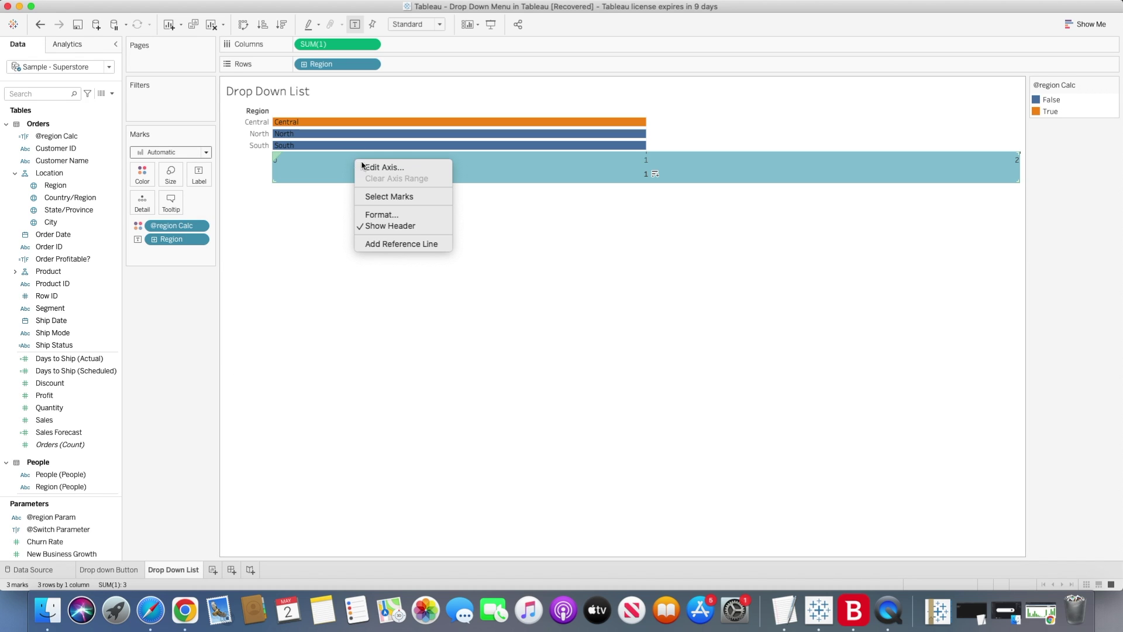
click(391, 226)
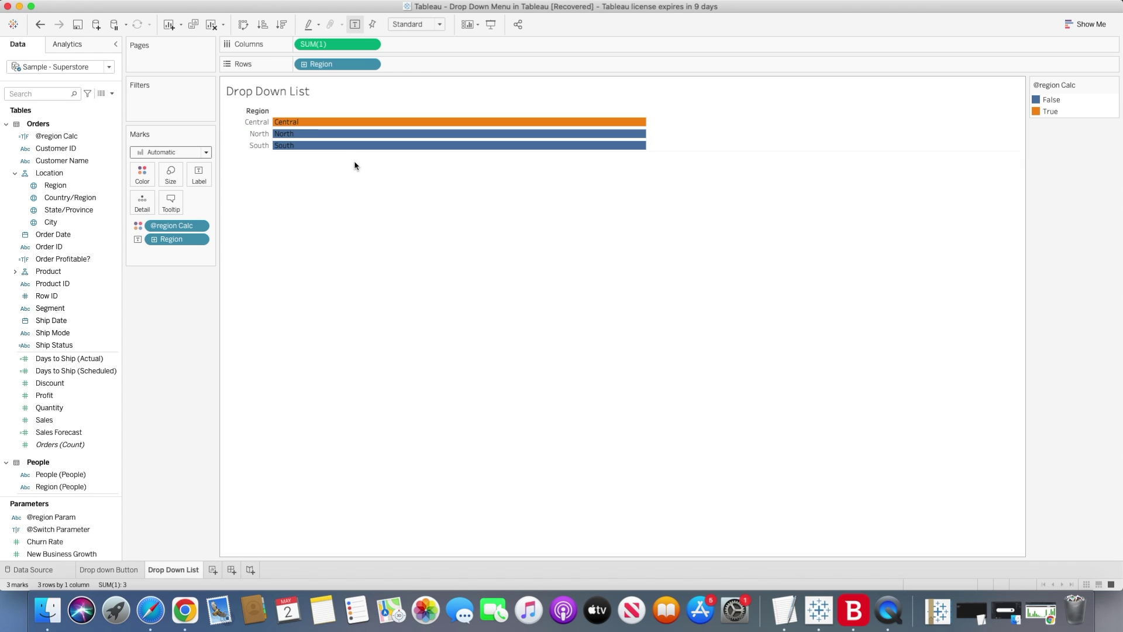
key(super+z)
Set the horizontal axis of the region bars to a fixed range from 0 to 1
right_click(381, 164)
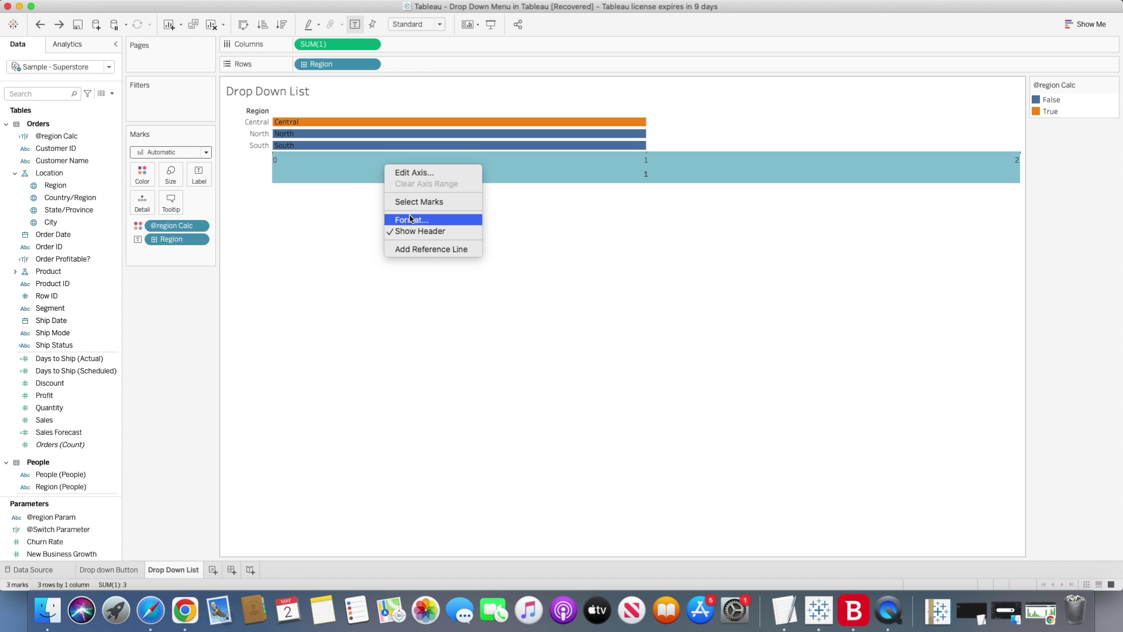
click(412, 177)
mouse_move(405, 175)
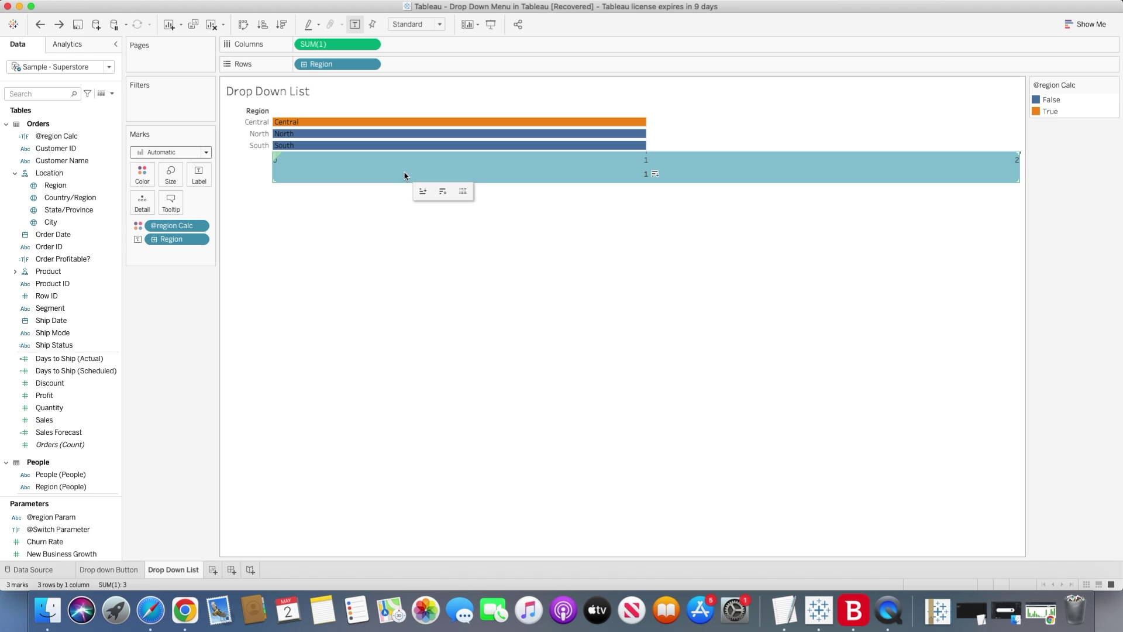
click(451, 228)
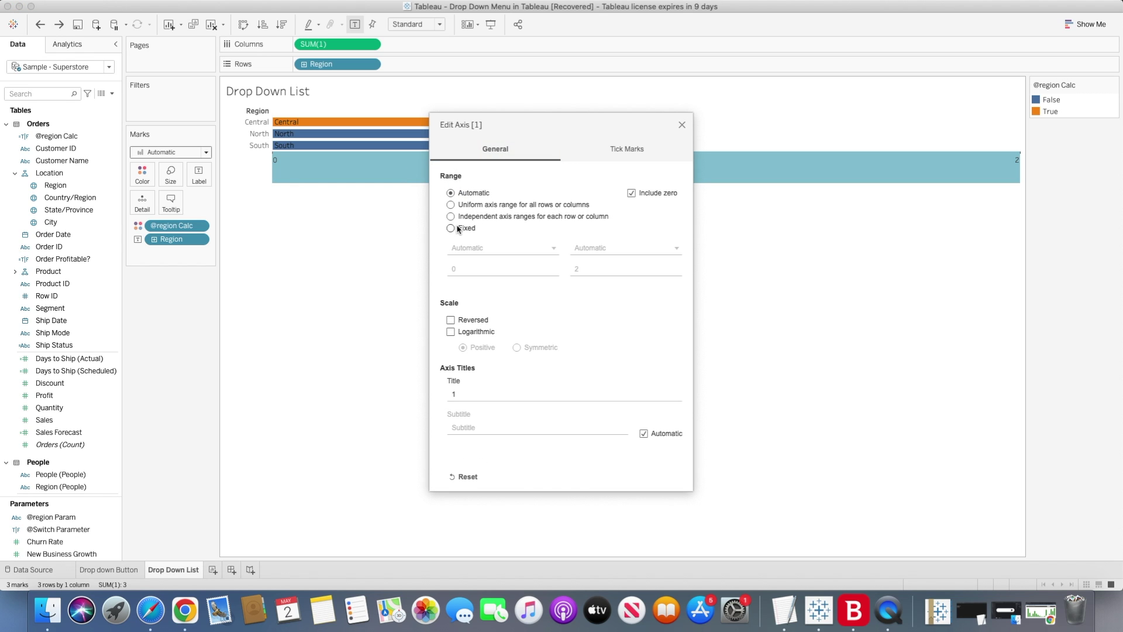
click(583, 269)
text(1)
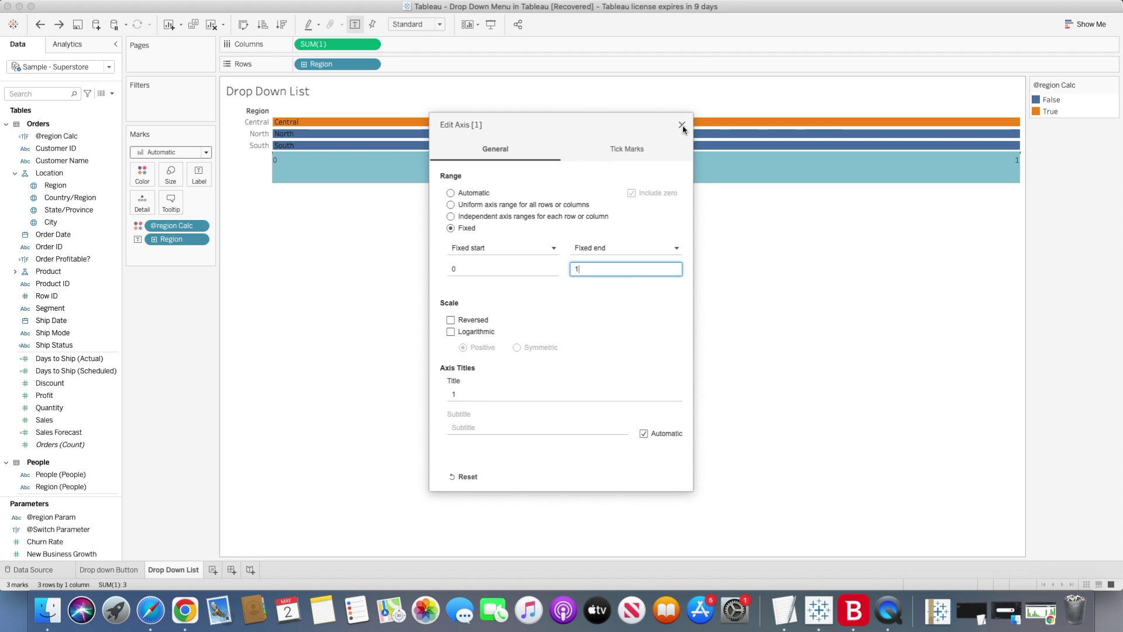
click(682, 125)
Hide the axis and Region row headers, and fit the region bars to Entire View
right_click(303, 159)
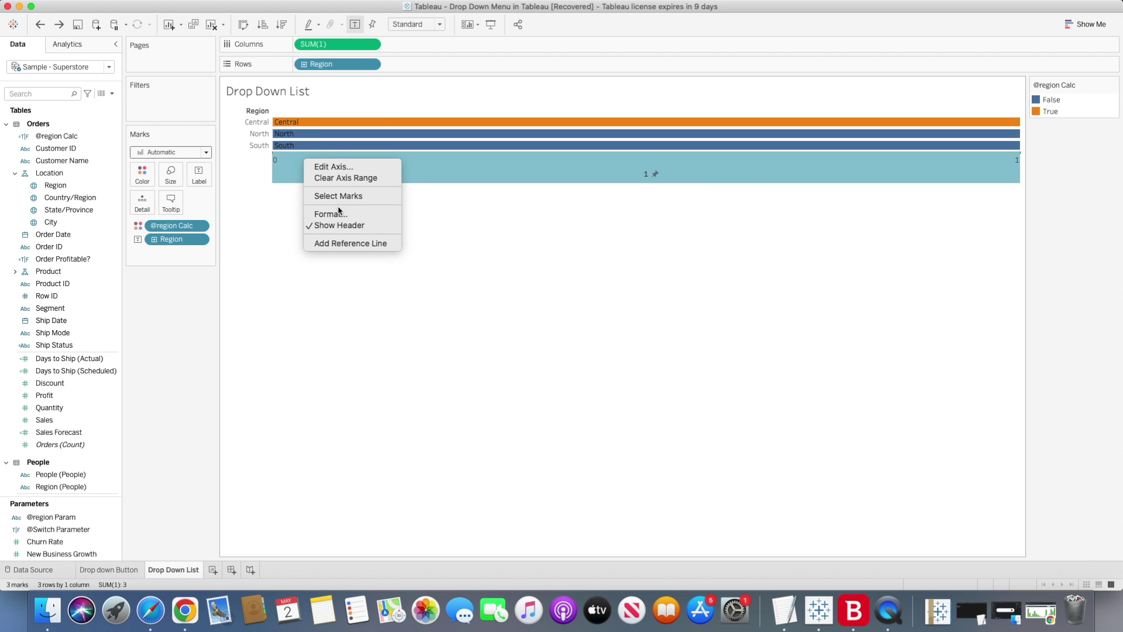
click(334, 225)
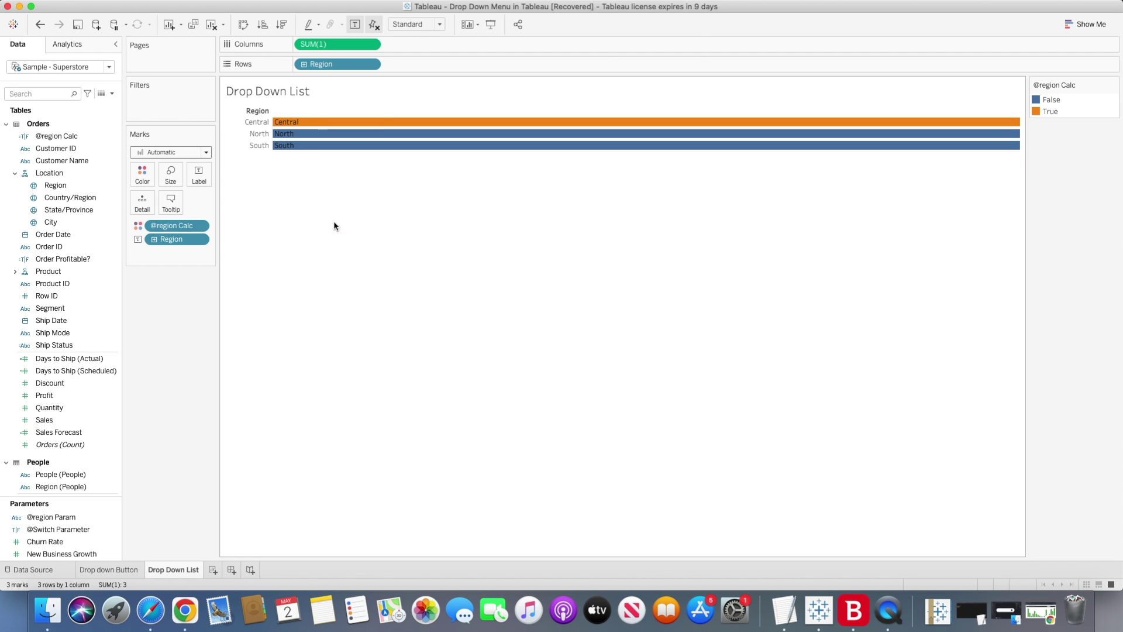
right_click(236, 145)
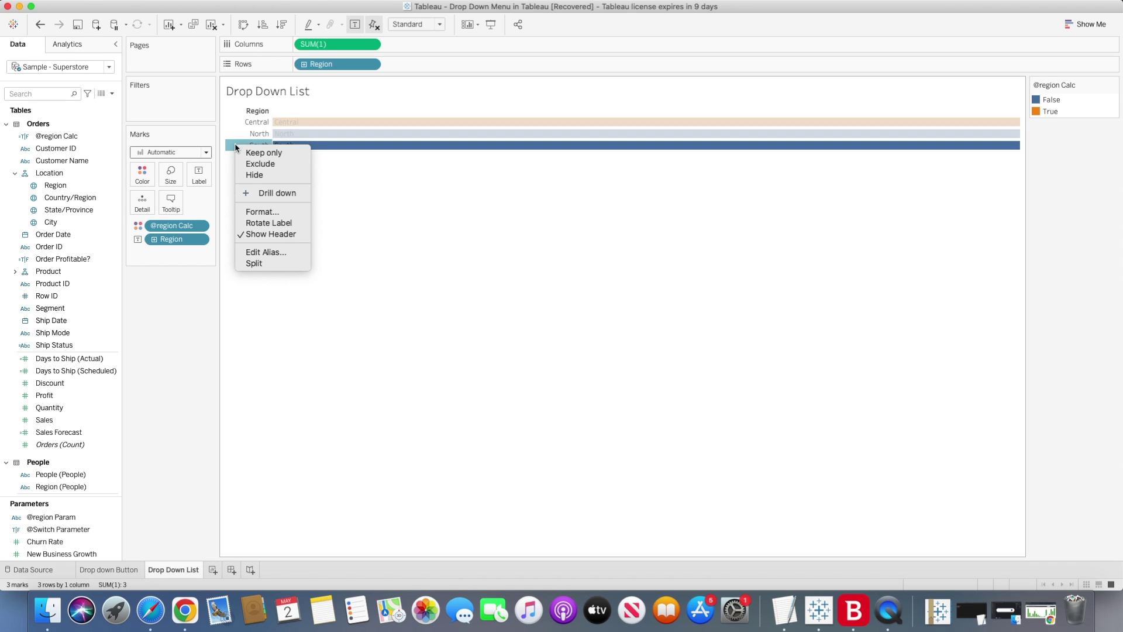
click(262, 234)
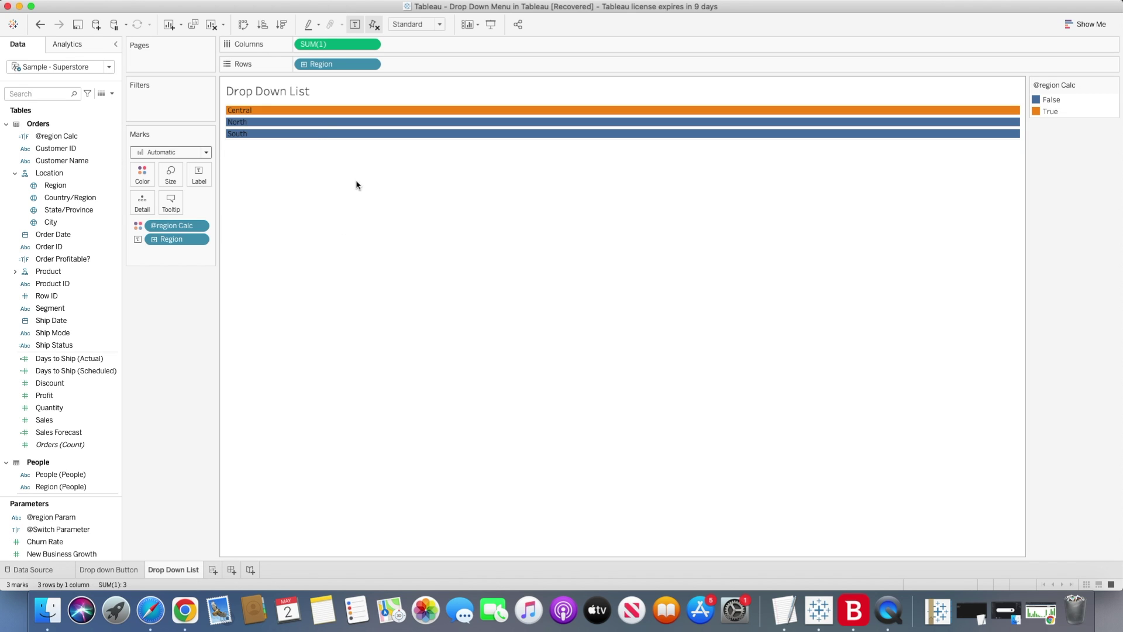
click(417, 24)
click(414, 66)
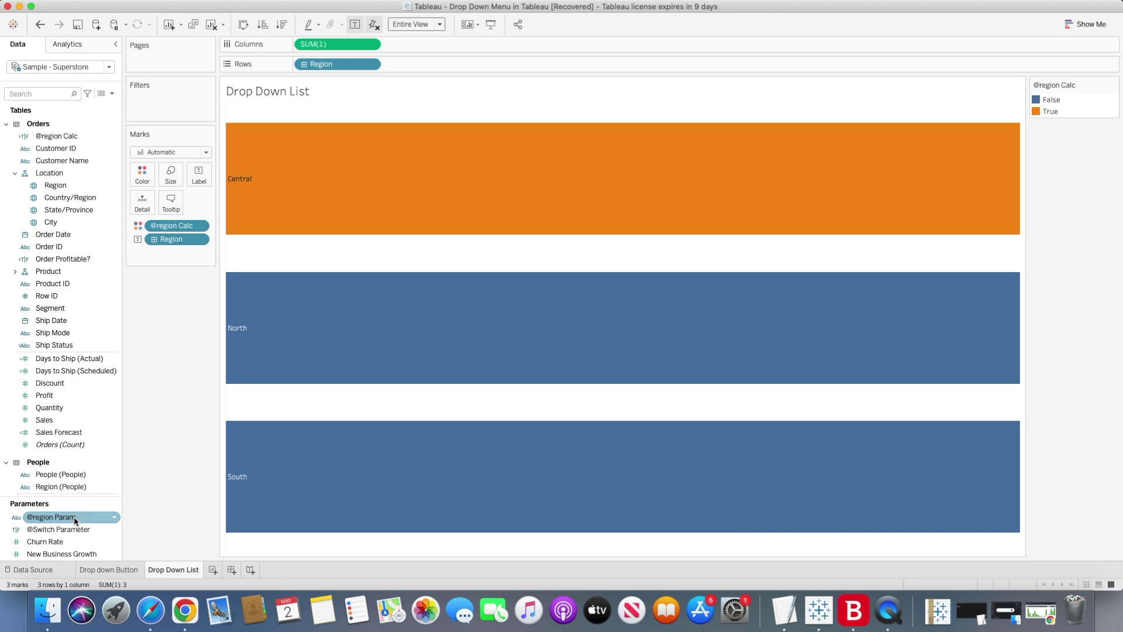
scroll(61, 447, down, 5)
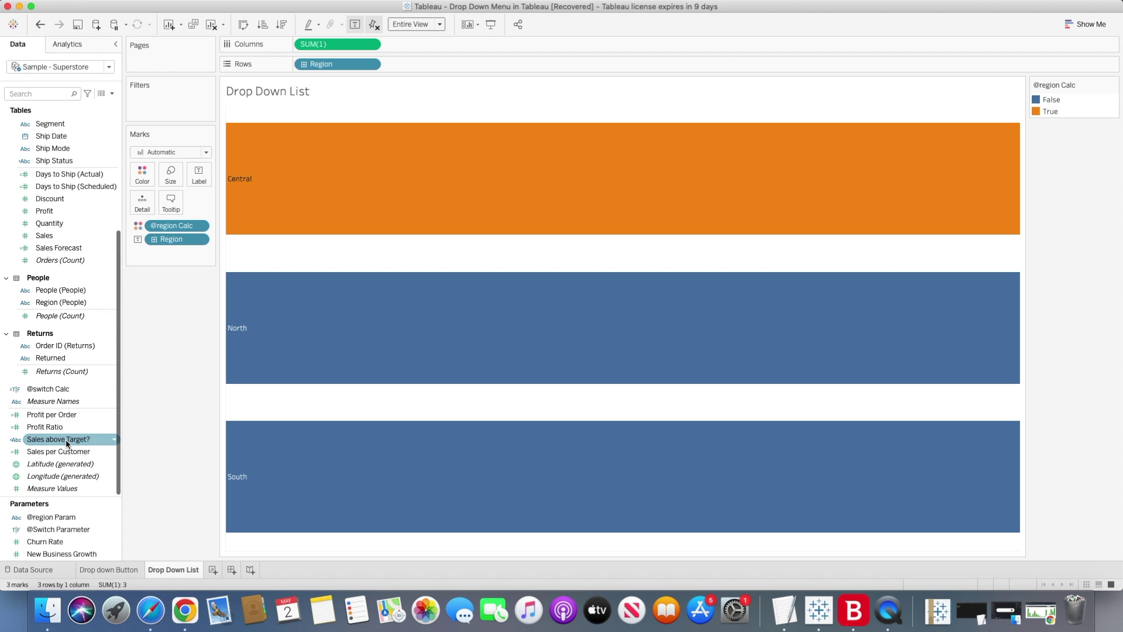
mouse_move(57, 383)
mouse_down()
mouse_move(156, 138)
mouse_move(155, 110)
mouse_move(162, 117)
mouse_up()
click(455, 199)
click(668, 451)
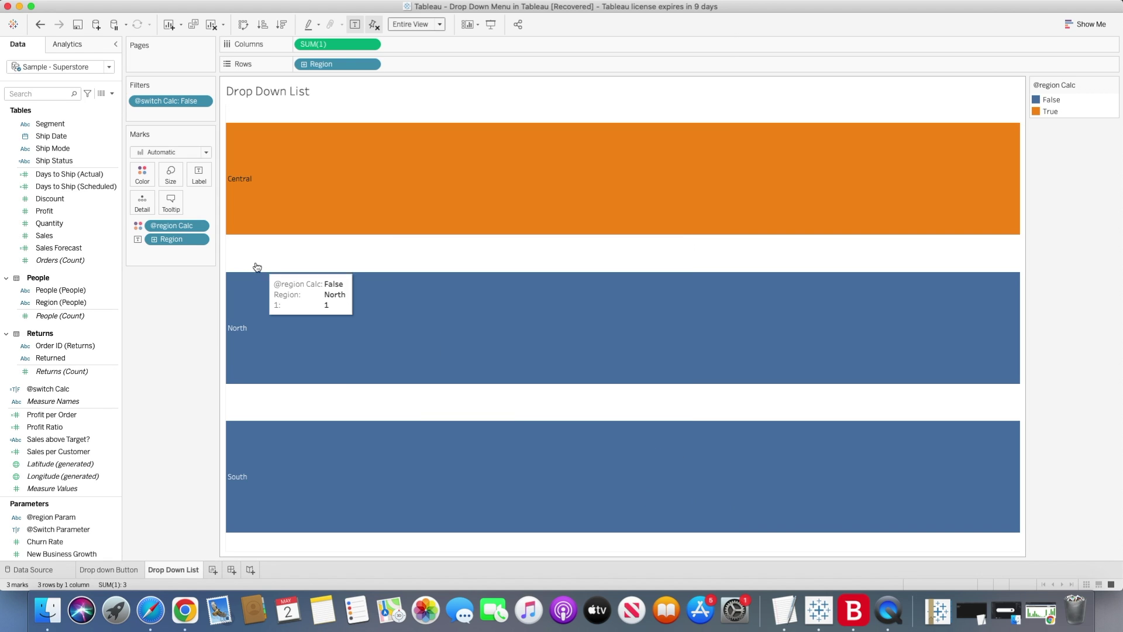
click(64, 530)
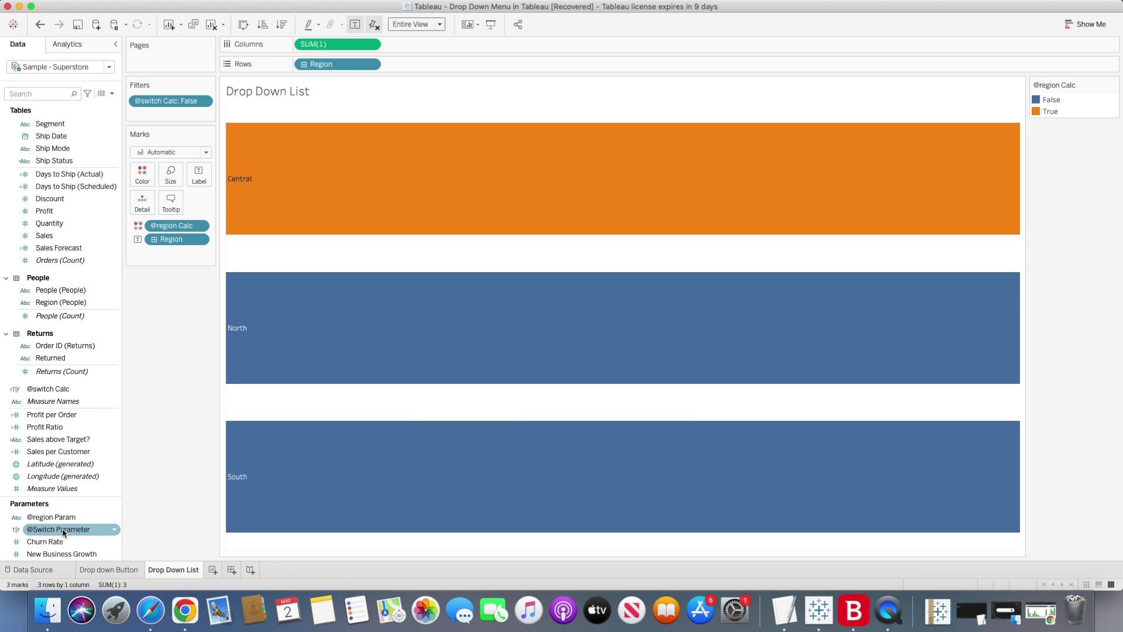
right_click(64, 531)
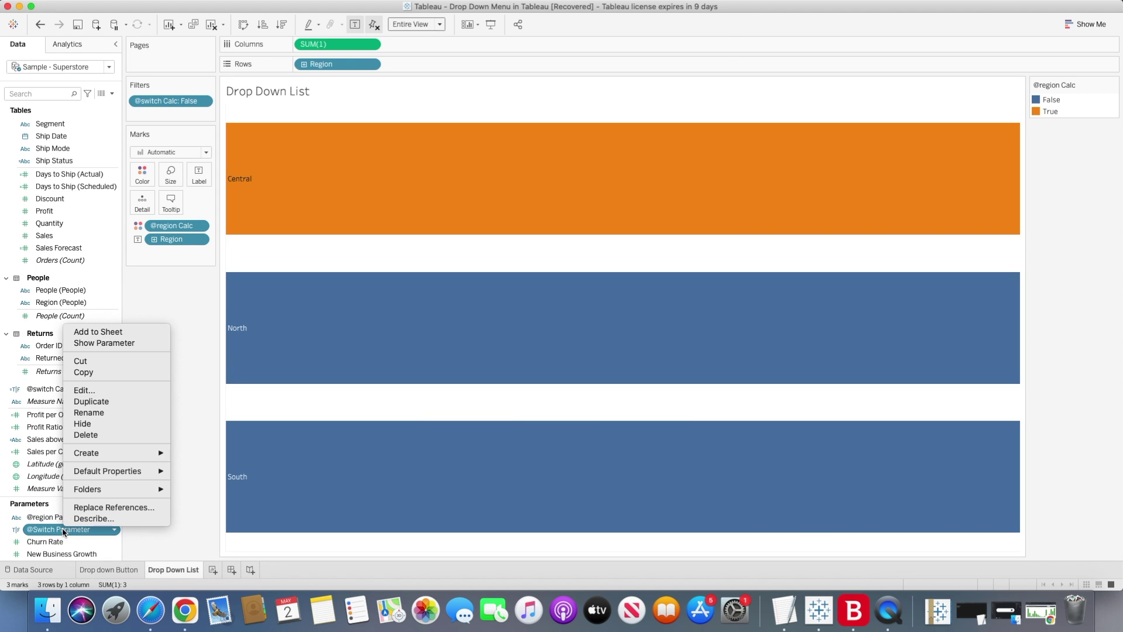
click(110, 348)
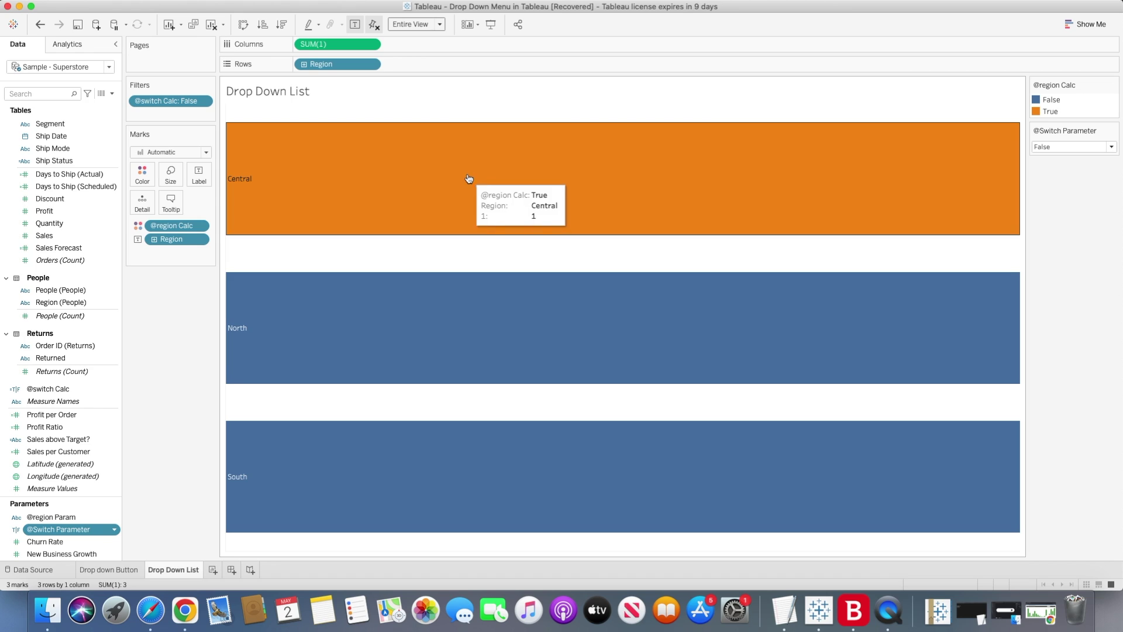
click(1087, 146)
click(1074, 158)
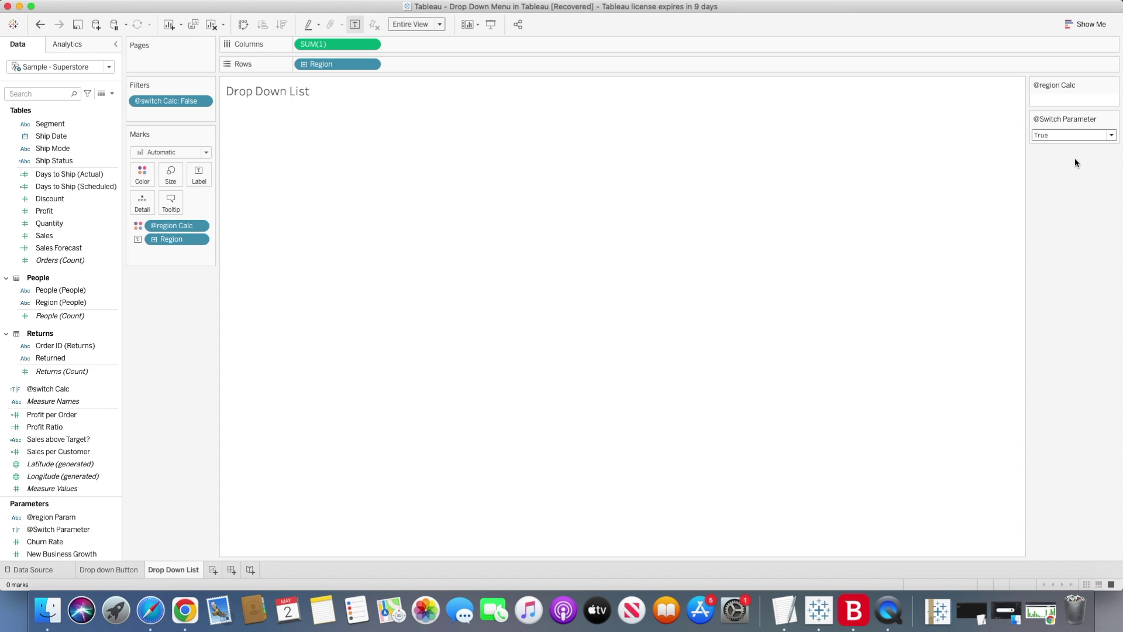
click(1076, 136)
click(1068, 156)
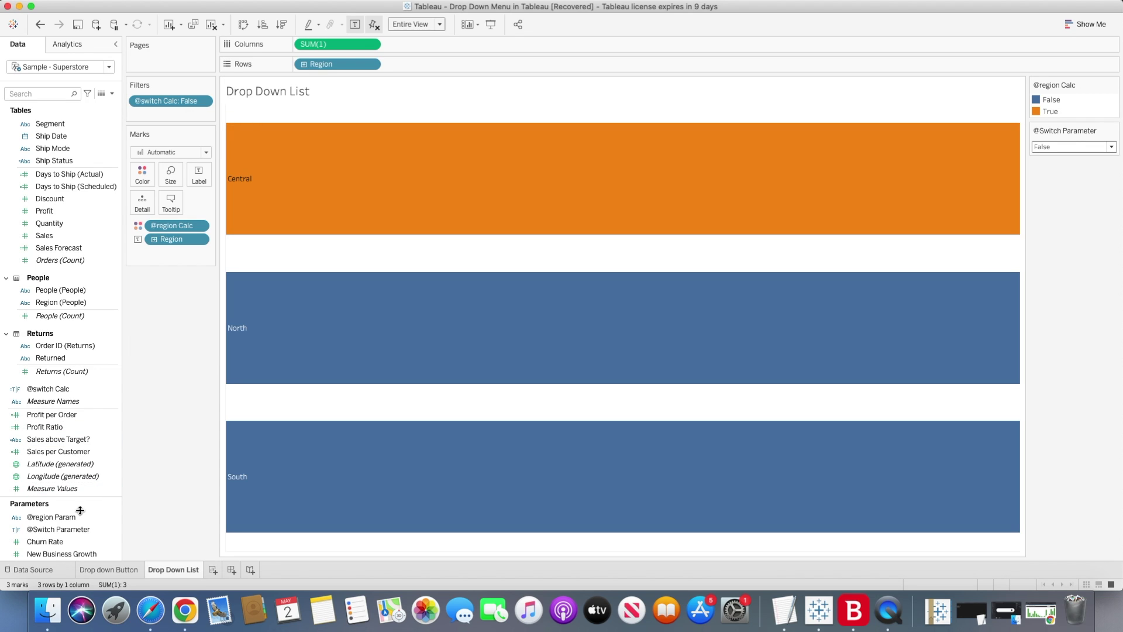
Filter the data source's field list to calculations only
click(66, 390)
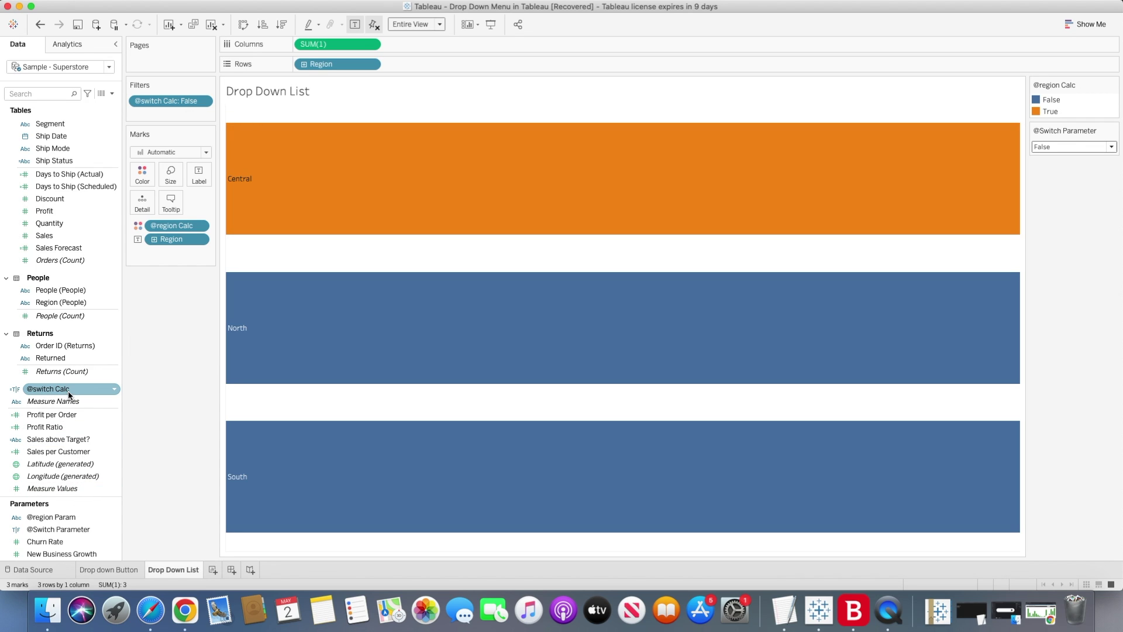
click(87, 93)
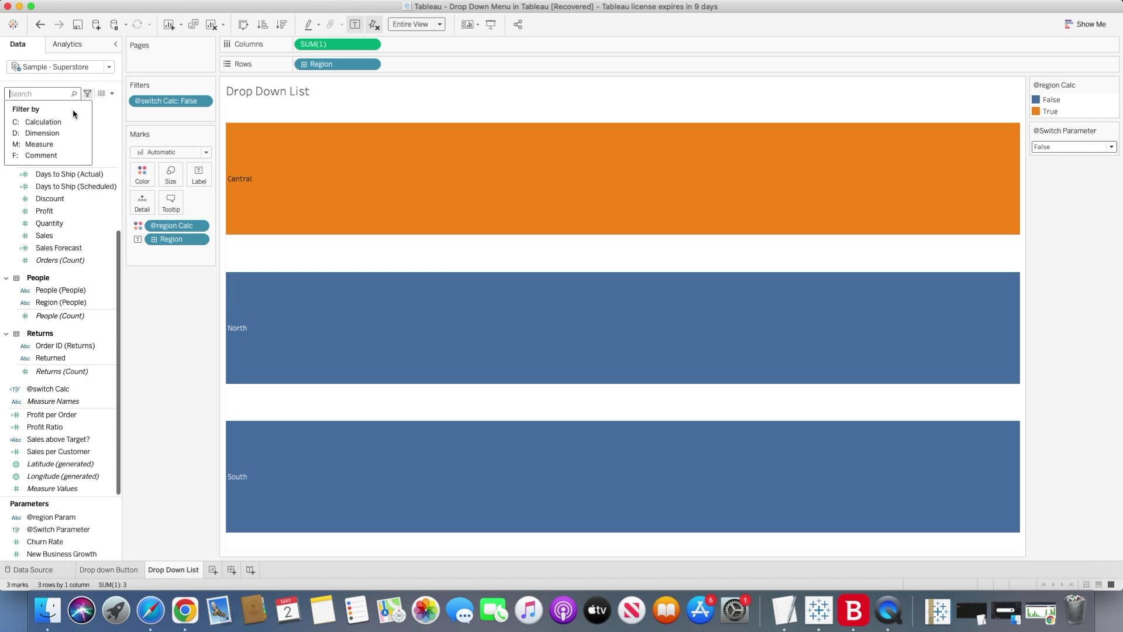
click(47, 121)
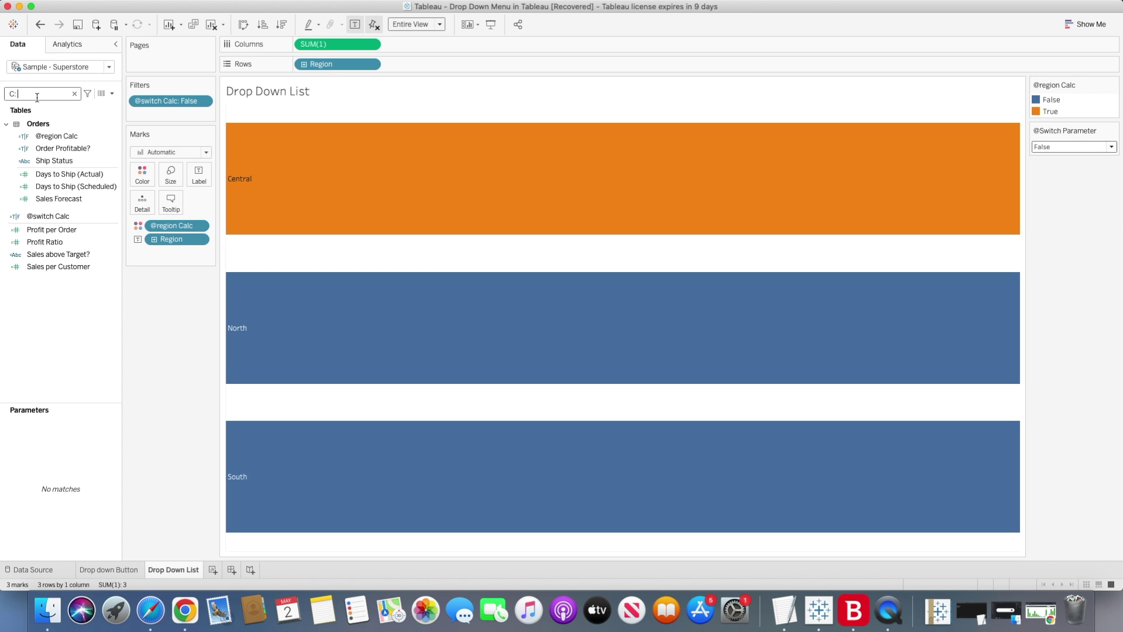
click(112, 94)
click(59, 106)
text(@Switch Opposite)
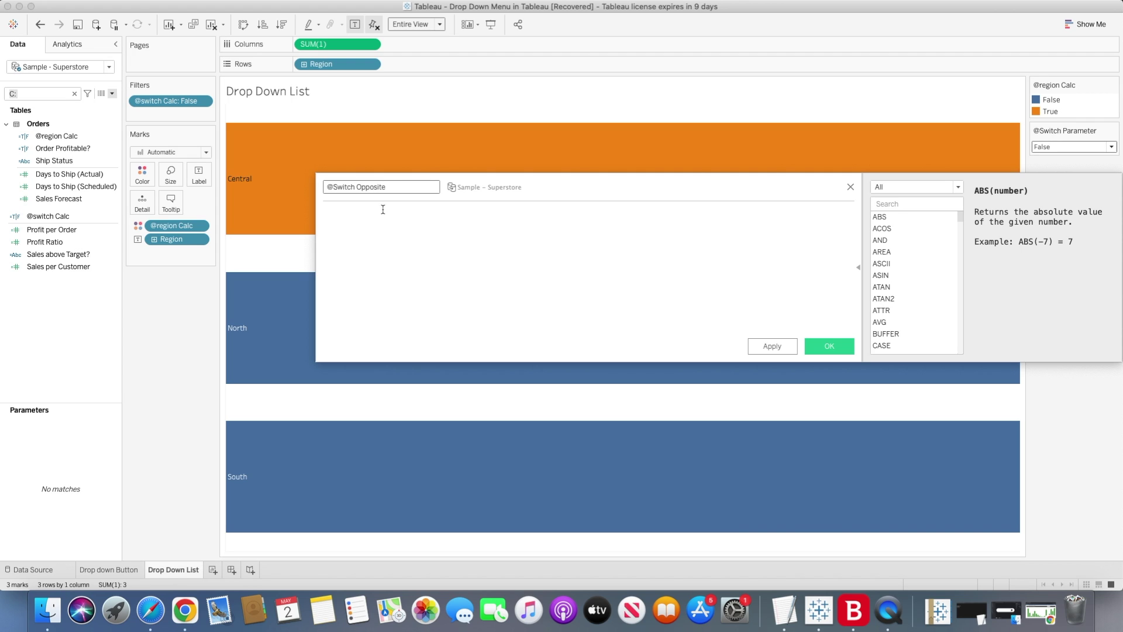
click(379, 210)
text(NOT)
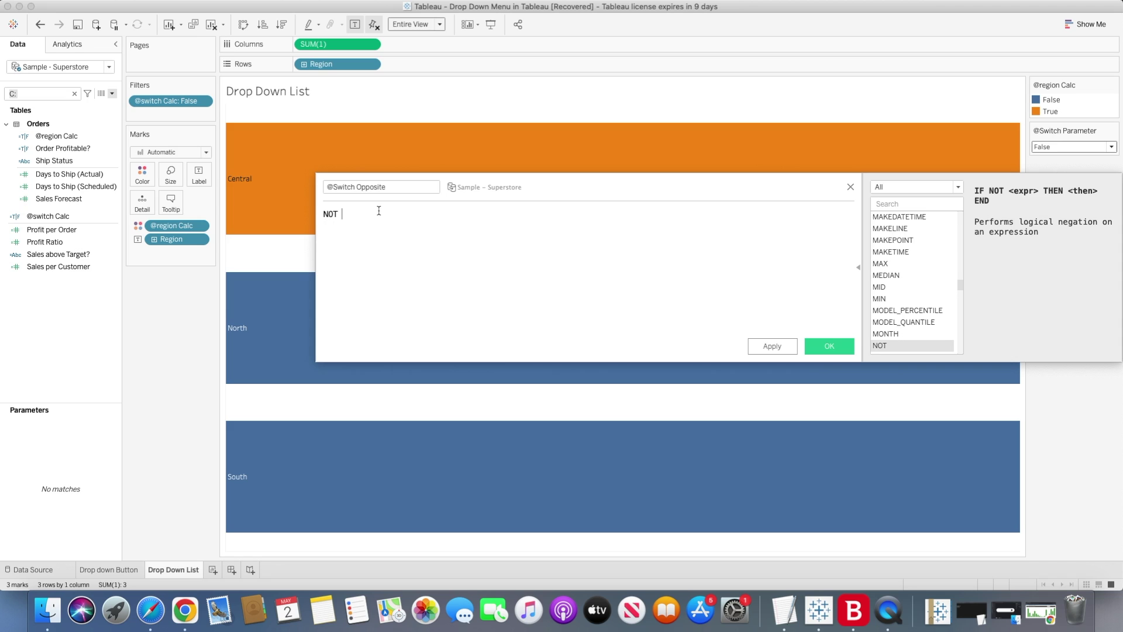
text( @)
click(444, 261)
click(829, 346)
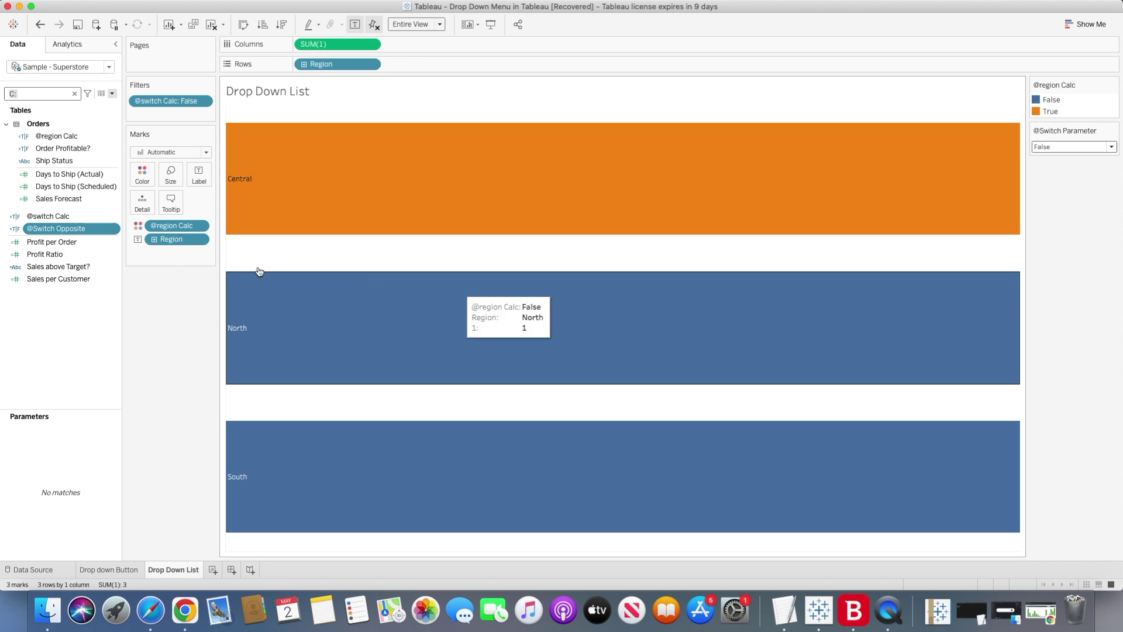
drag(73, 233, 143, 205)
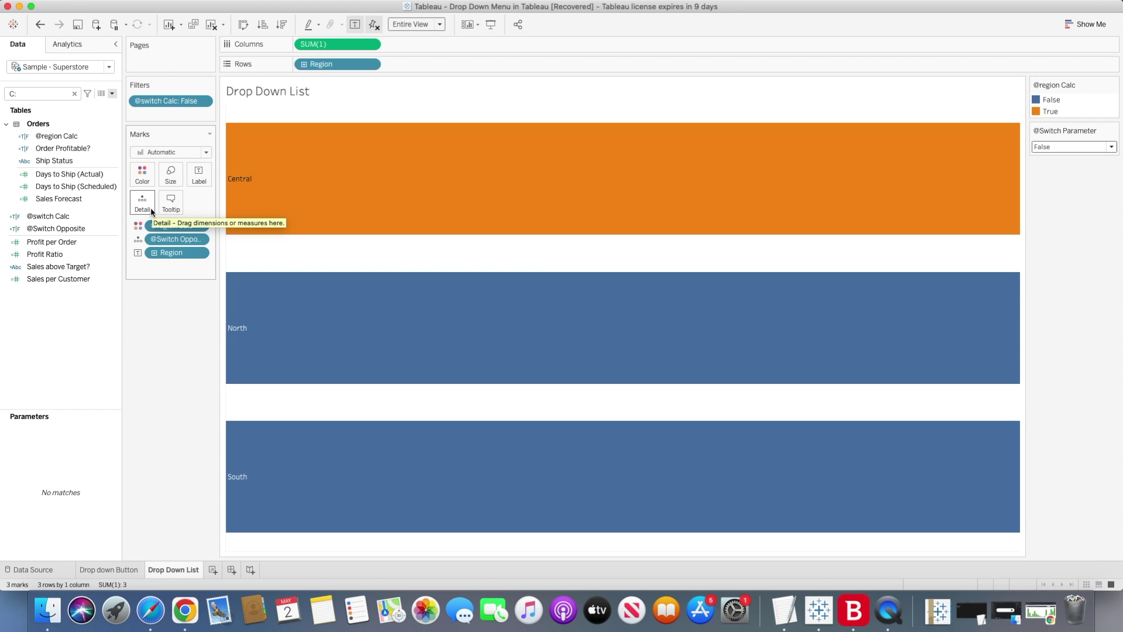
Add a new worksheet and name it "Drop Down Blank"
click(213, 569)
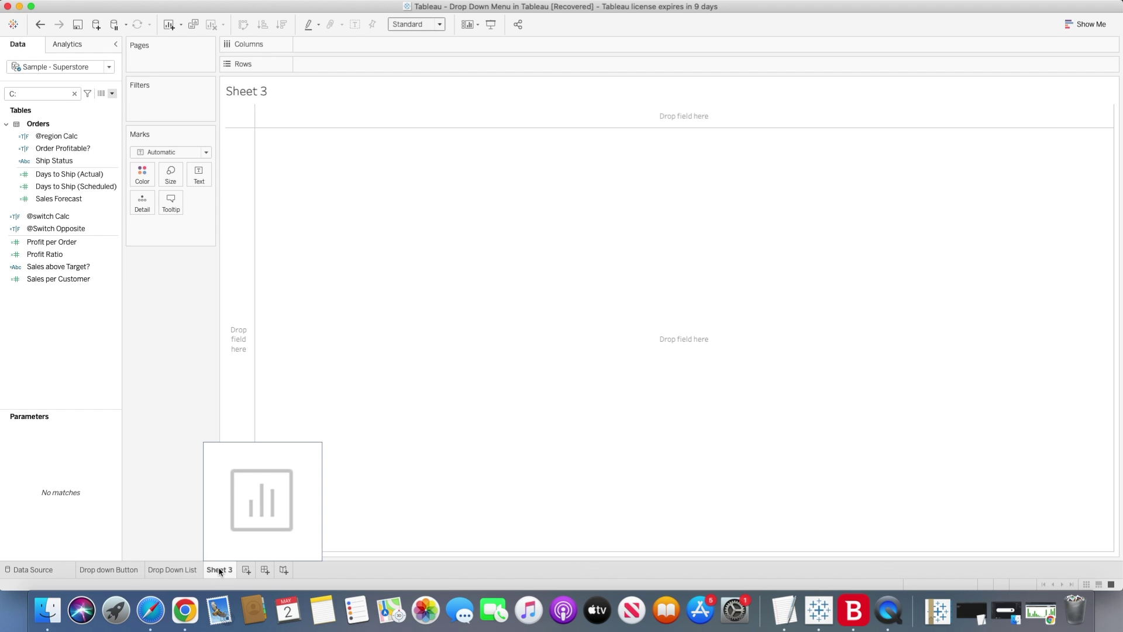
key(Down)
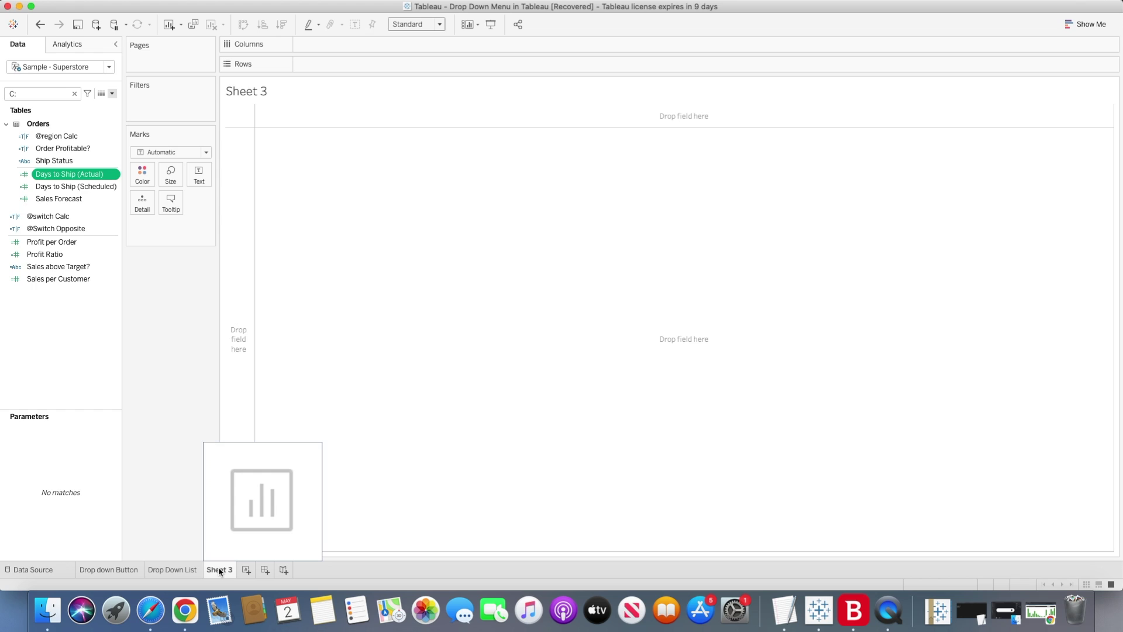
double_click(219, 569)
text(D)
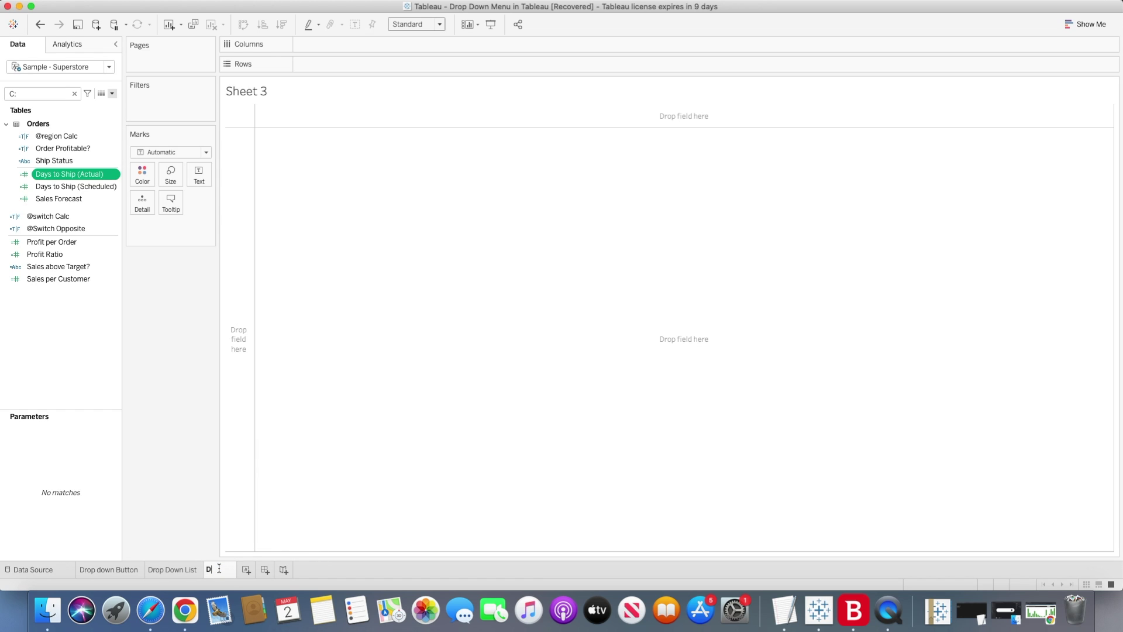
text(rop Down Blanbk)
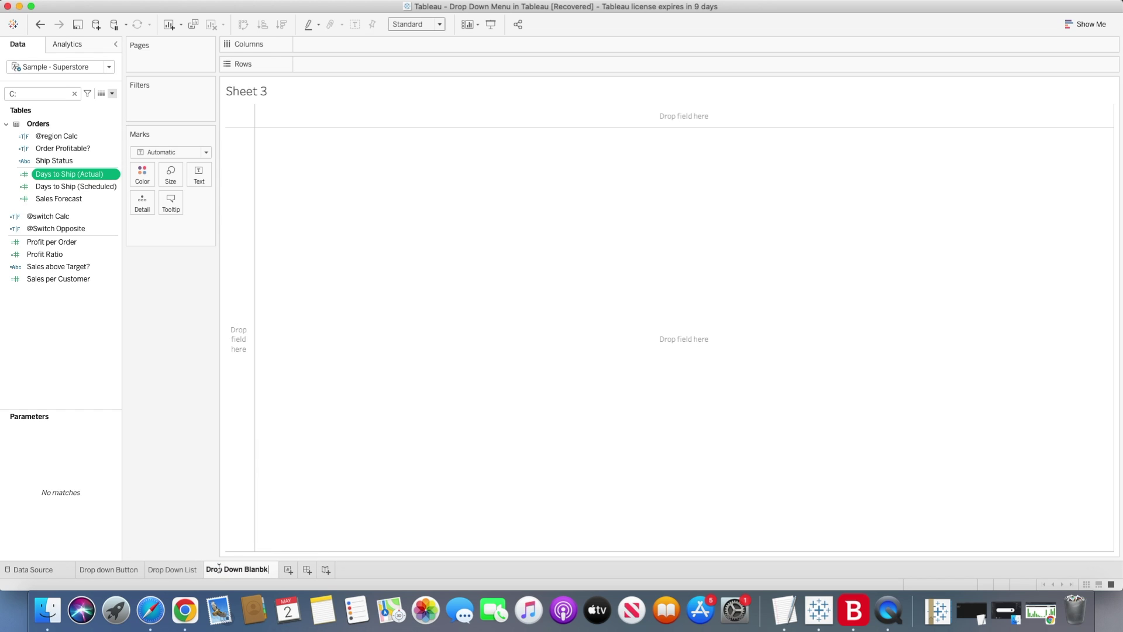
key(Return)
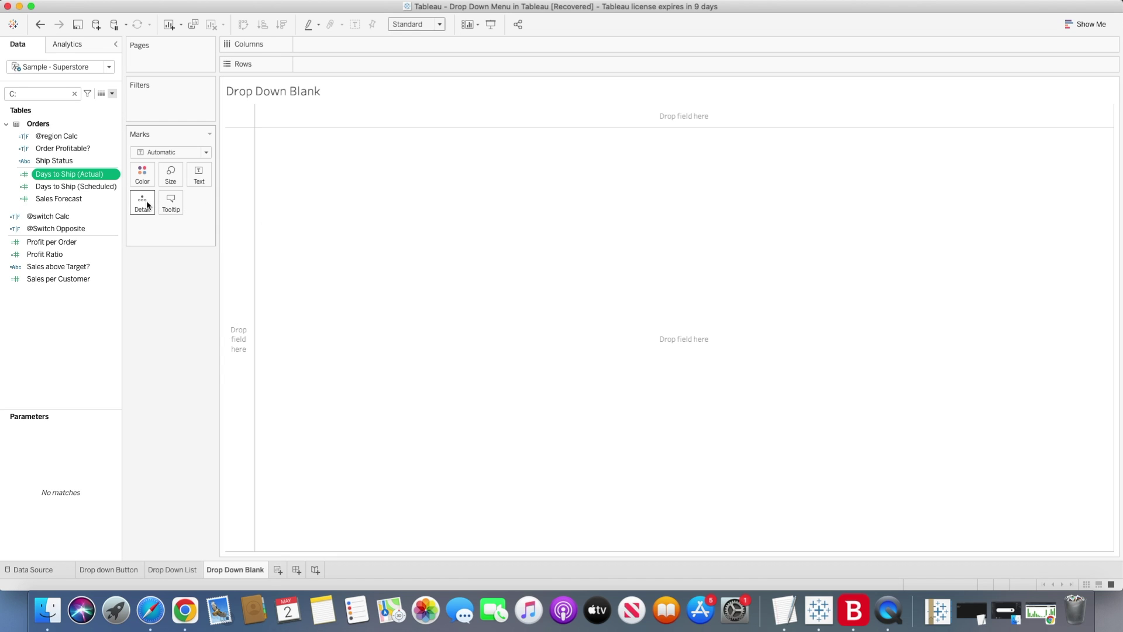
super+click(70, 228)
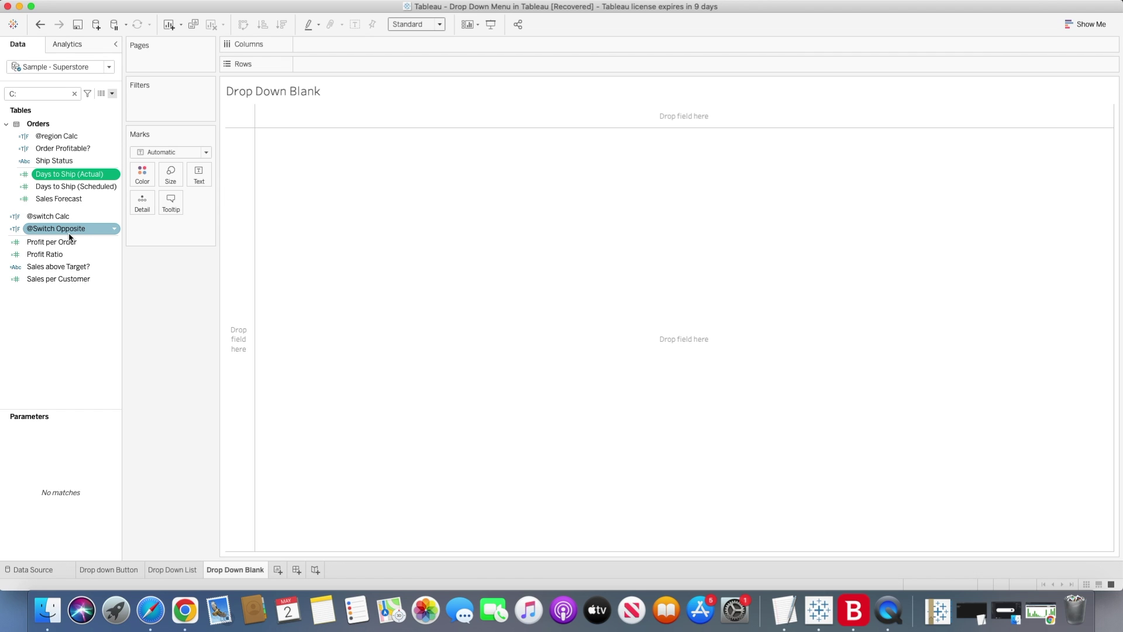
click(69, 230)
super+click(62, 217)
drag(61, 217, 142, 206)
Add the ad hoc measure SUM(1) to Rows on the Drop Down Blank sheet
double_click(311, 64)
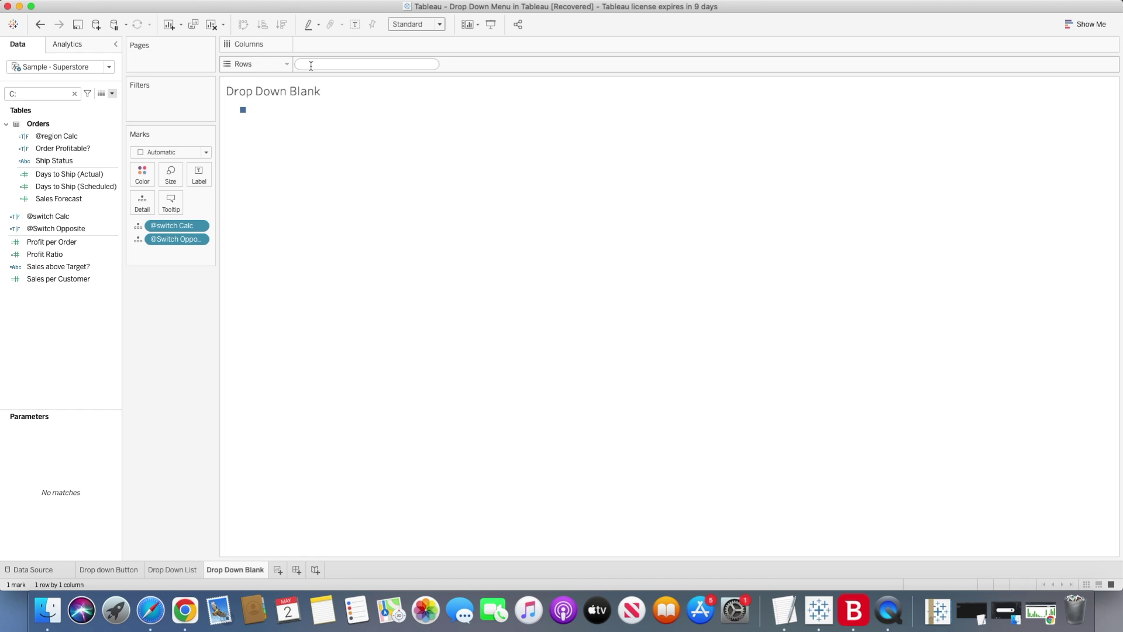
key(Return)
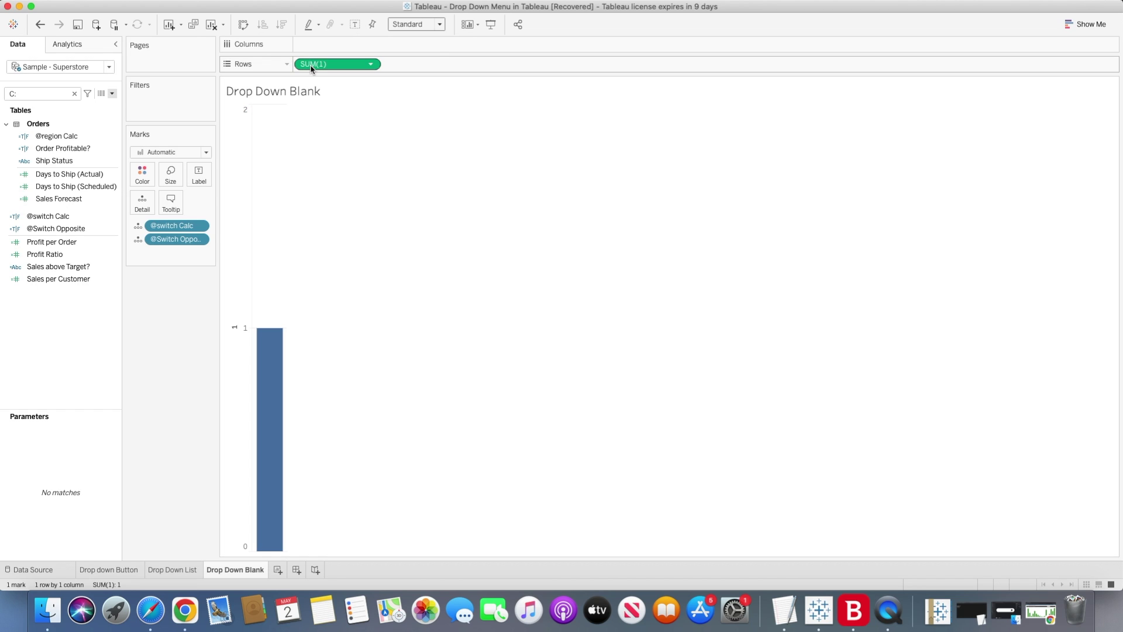
click(372, 65)
click(511, 149)
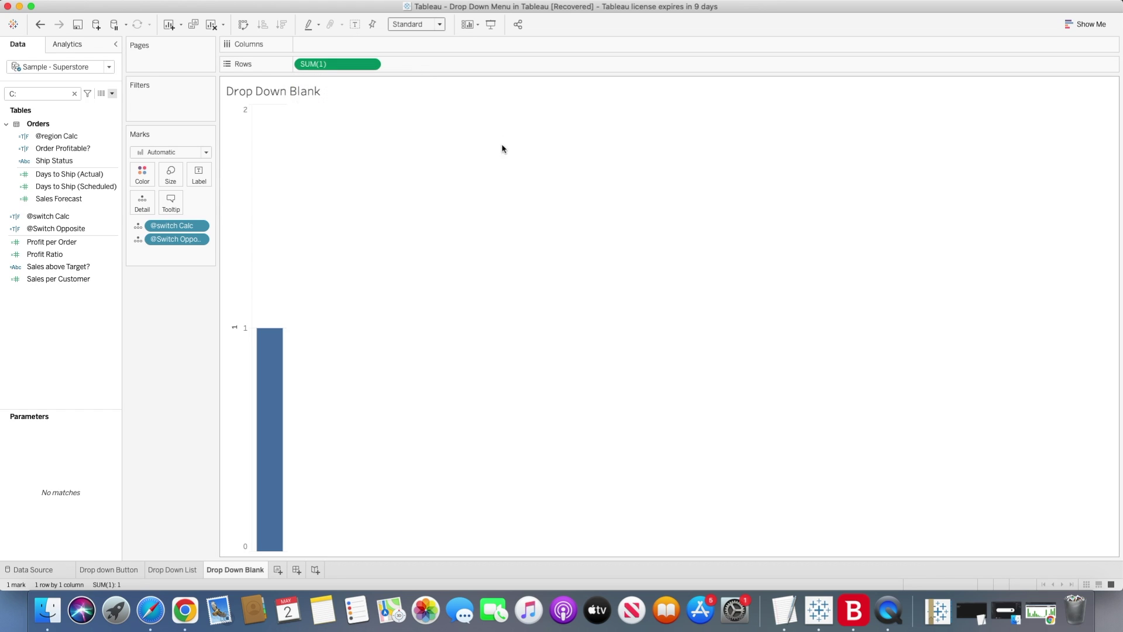
Change the Drop Down Blank mark type to Shape and choose the open square
click(183, 151)
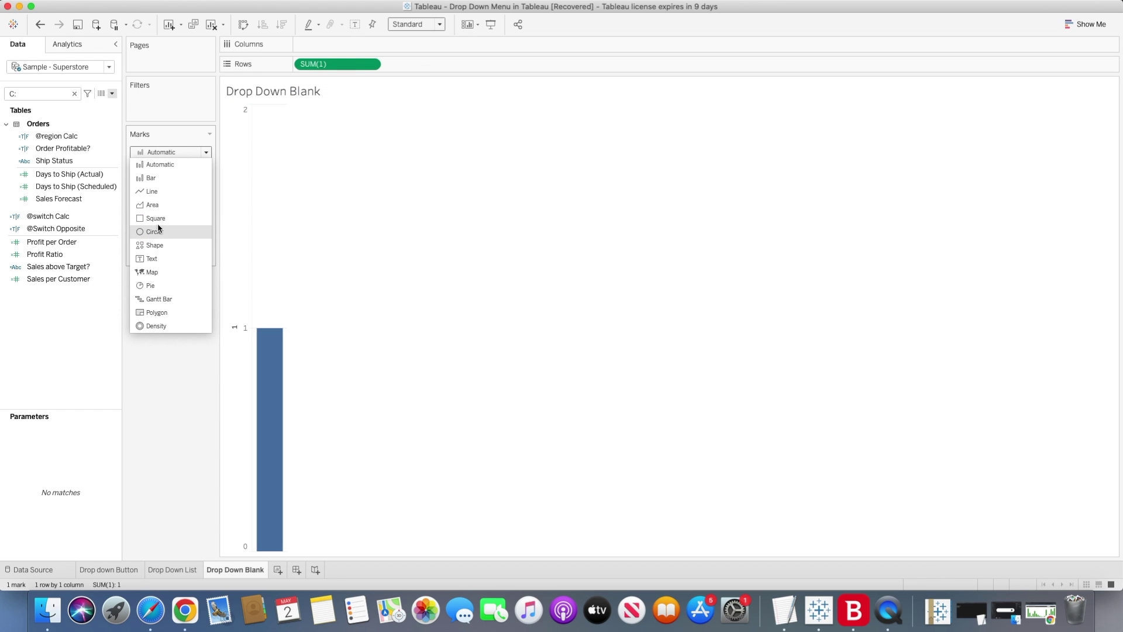
click(157, 246)
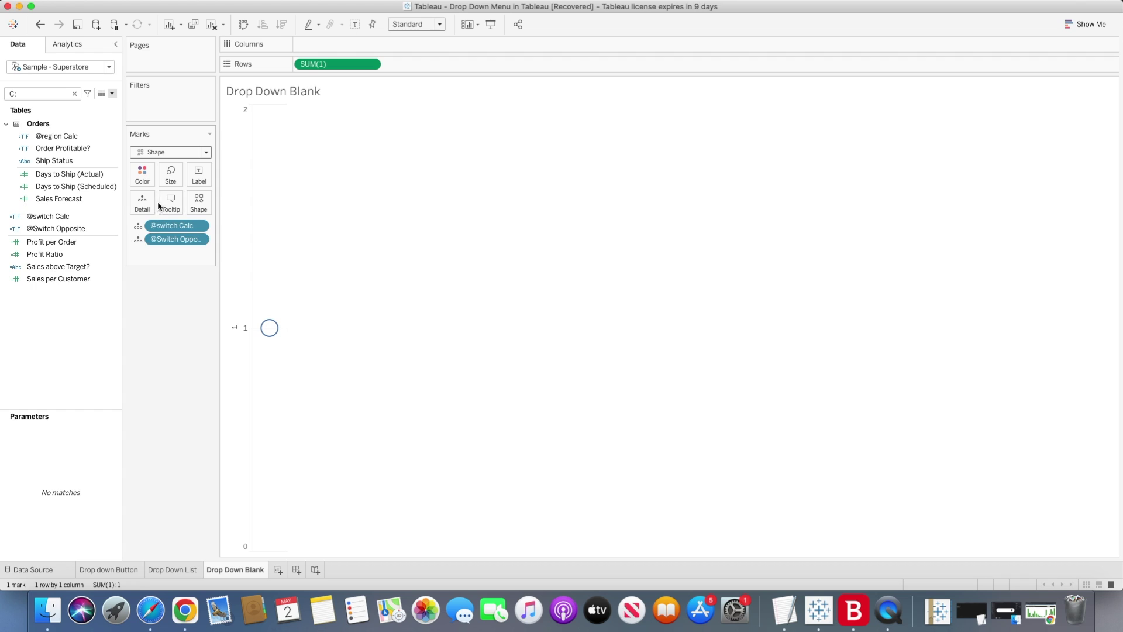
click(198, 201)
click(210, 225)
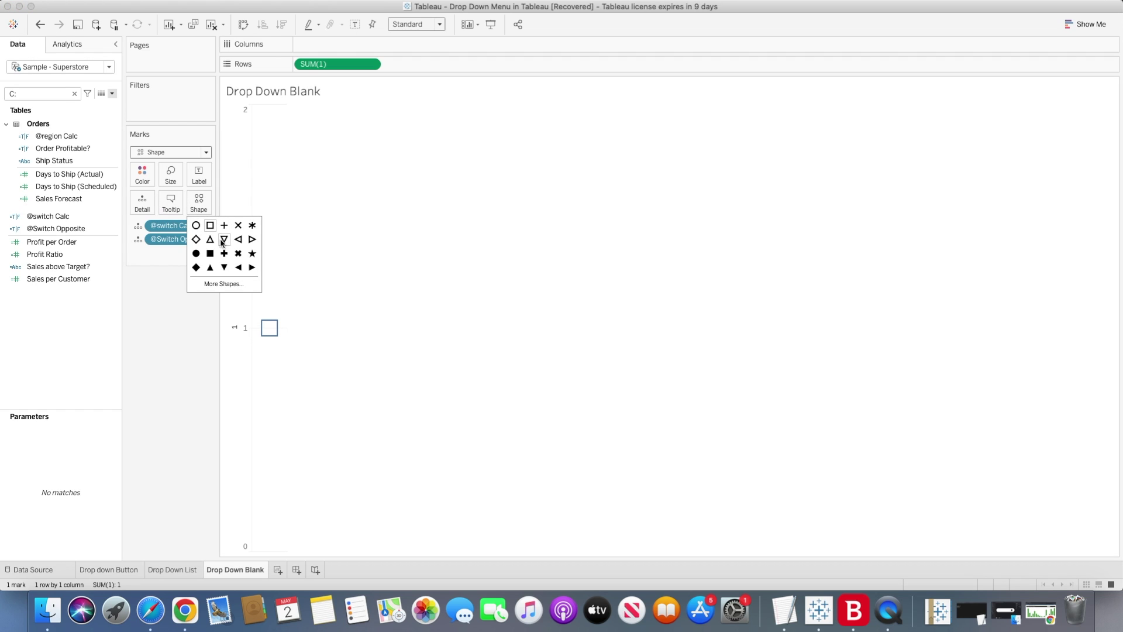
Hide the vertical axis header on the Drop Down Blank sheet and fit the sheet to Entire View
click(239, 341)
right_click(237, 331)
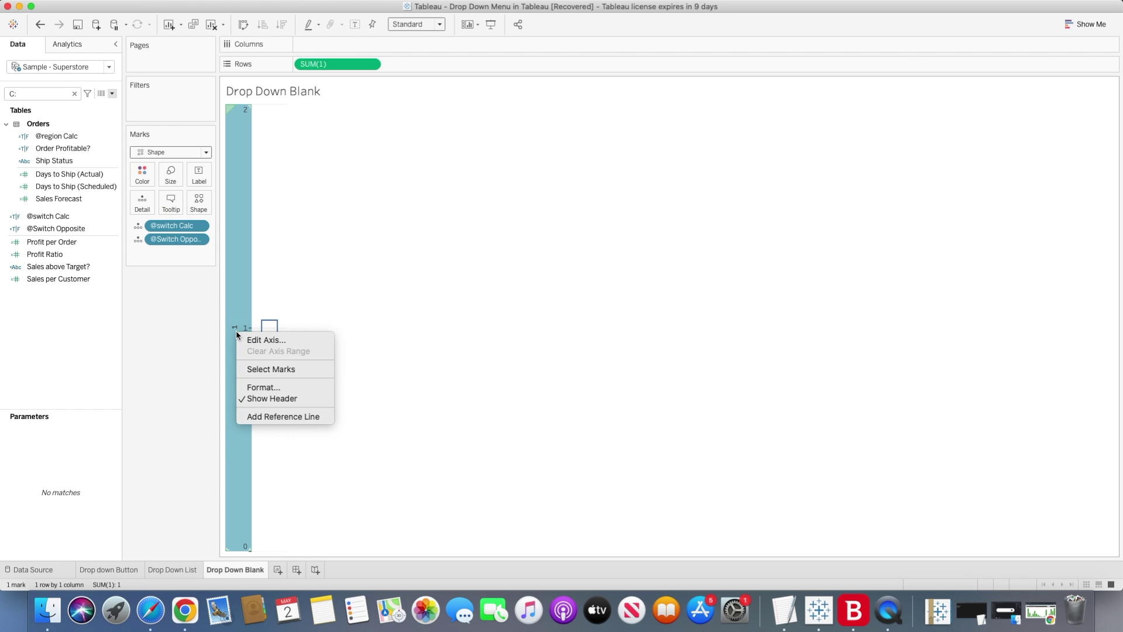
click(272, 398)
click(439, 24)
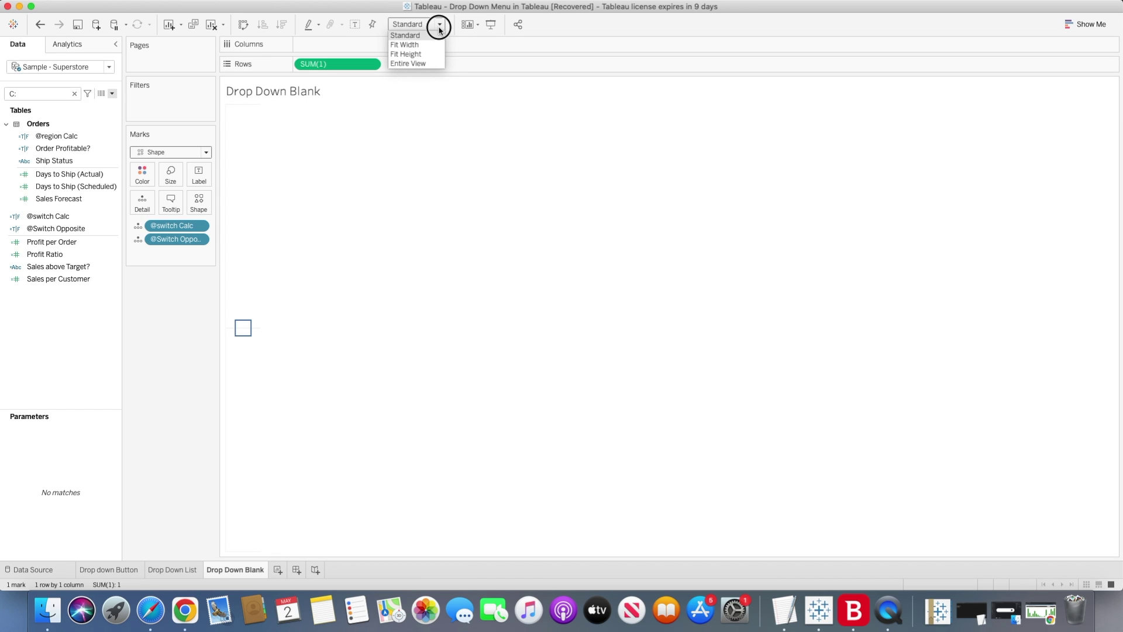
click(416, 63)
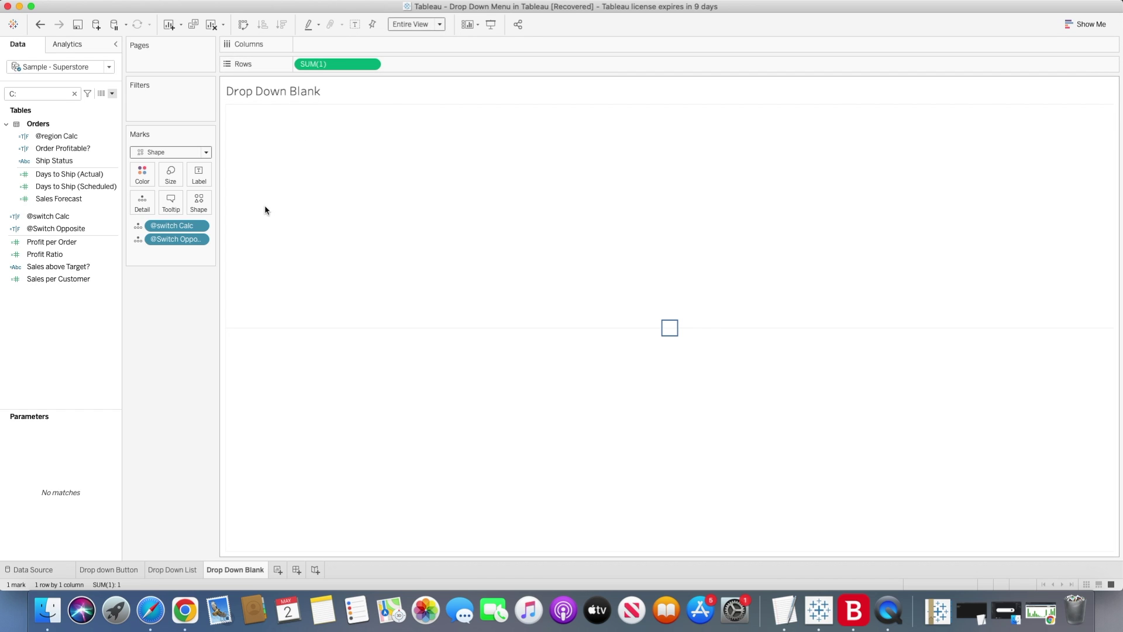
Remove the Grand Total pane and header borders in the Drop Down Blank sheet's formatting
right_click(247, 203)
click(282, 264)
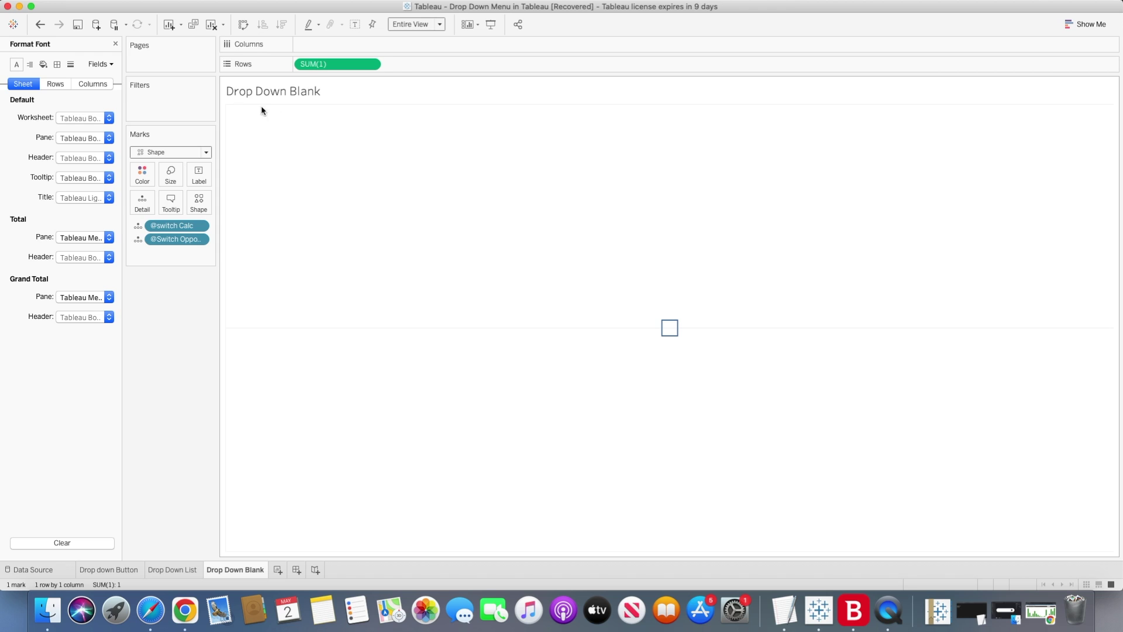
click(62, 66)
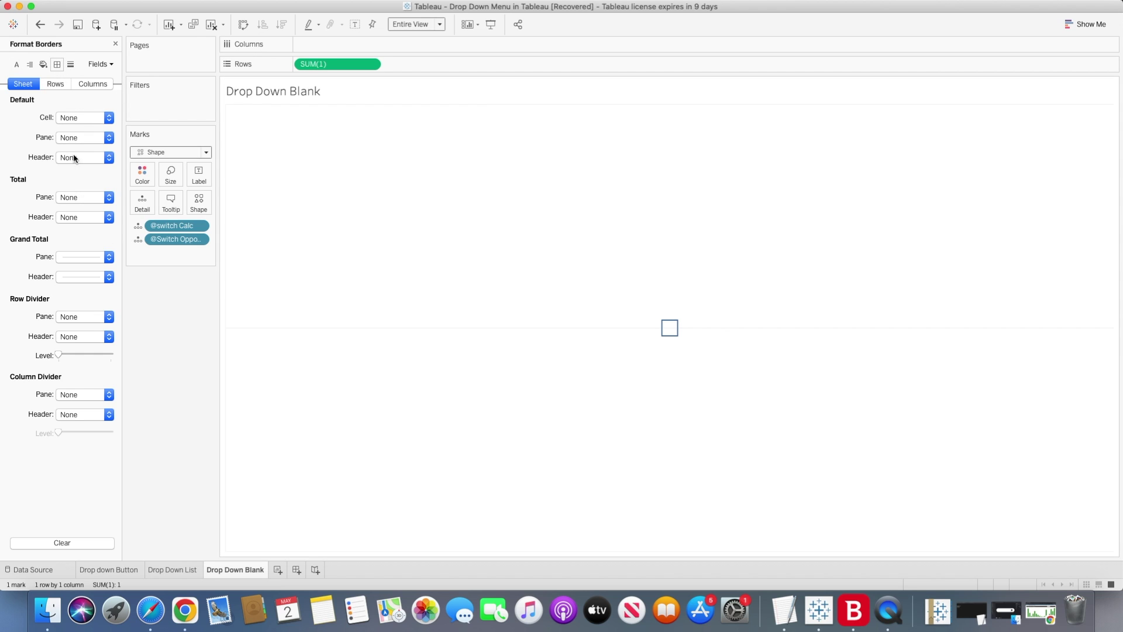
click(89, 259)
click(8, 266)
click(85, 278)
click(12, 258)
Set the sheet's zero lines, trend lines, reference lines, drop lines, axis rulers and axis ticks to None
click(73, 68)
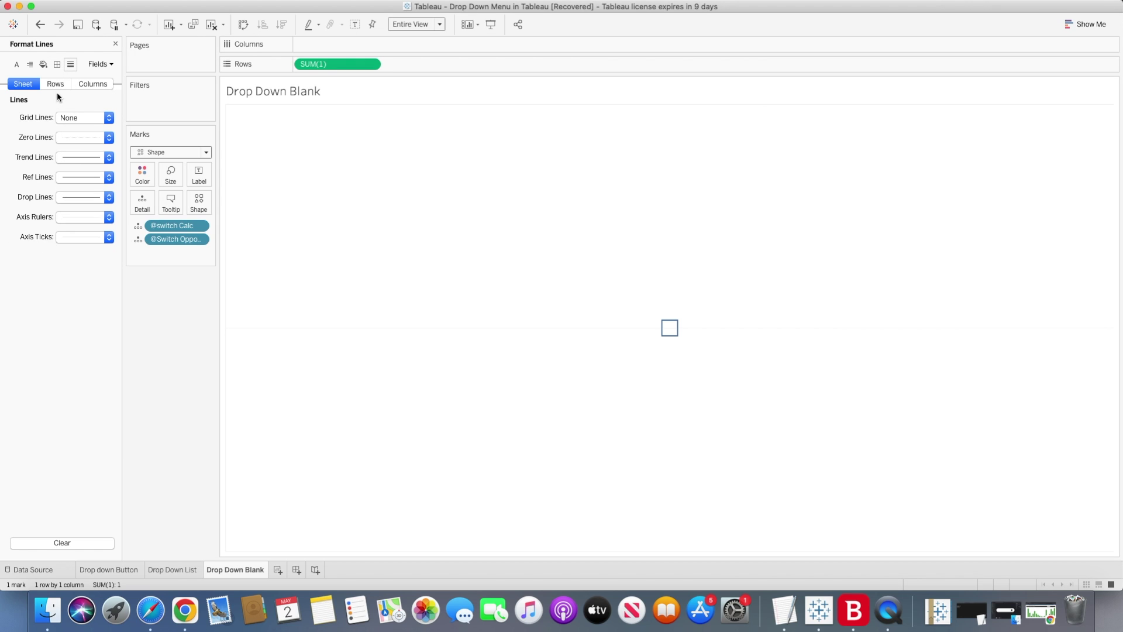
click(75, 136)
click(70, 152)
click(67, 158)
click(68, 174)
click(69, 178)
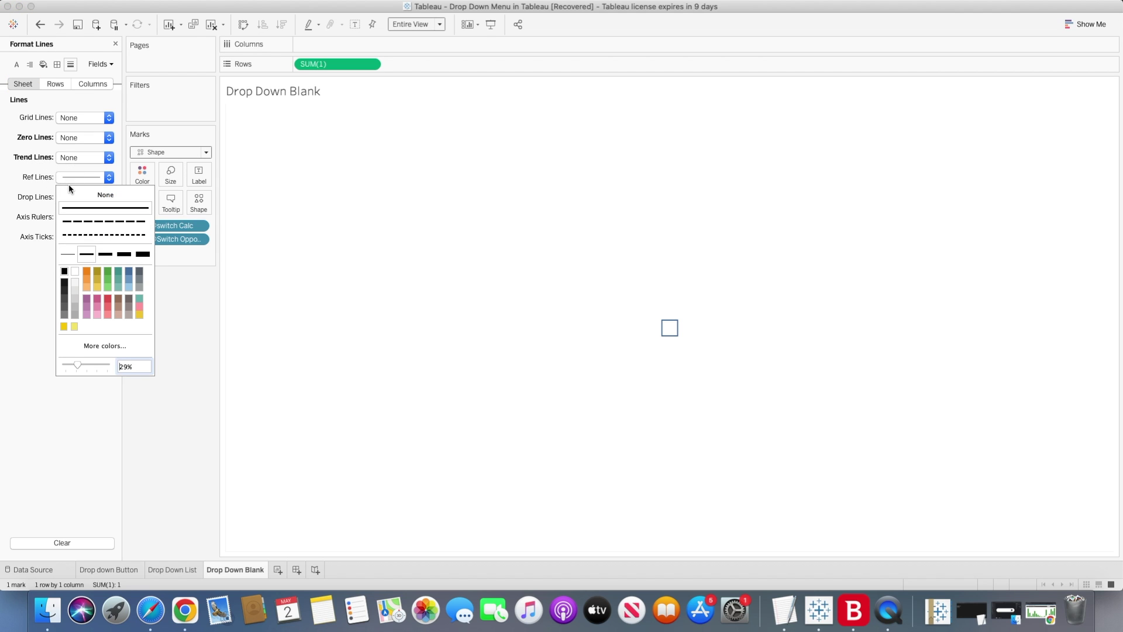
click(69, 198)
click(74, 203)
click(74, 214)
click(75, 217)
click(82, 234)
click(72, 238)
click(77, 256)
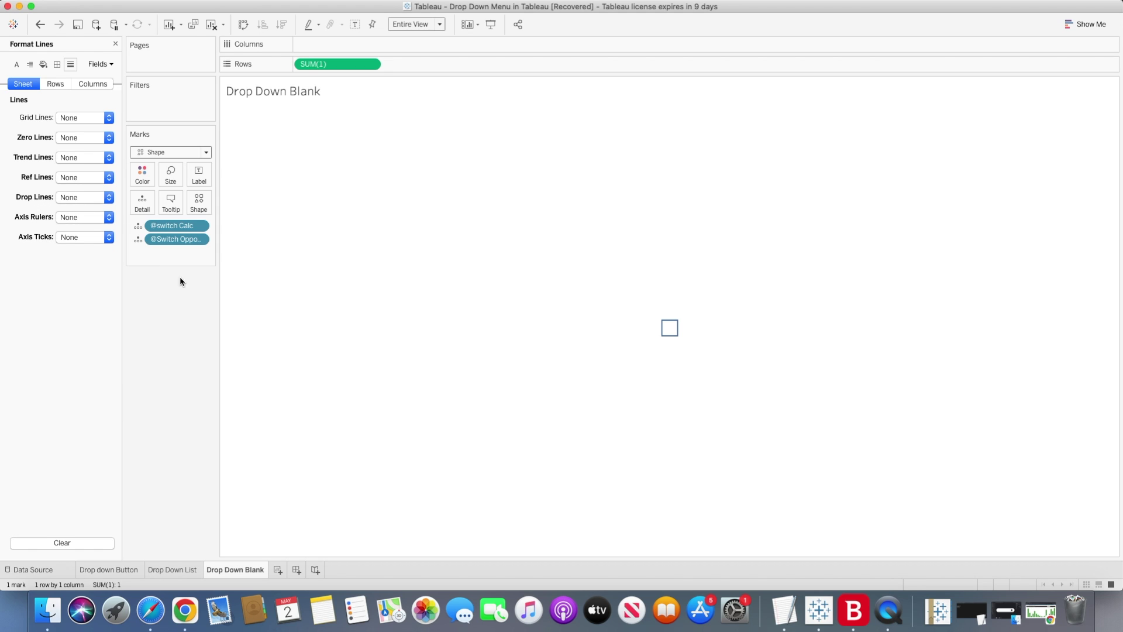
Enlarge the open square mark on the Drop Down Blank sheet to fill about half the view's height
click(171, 174)
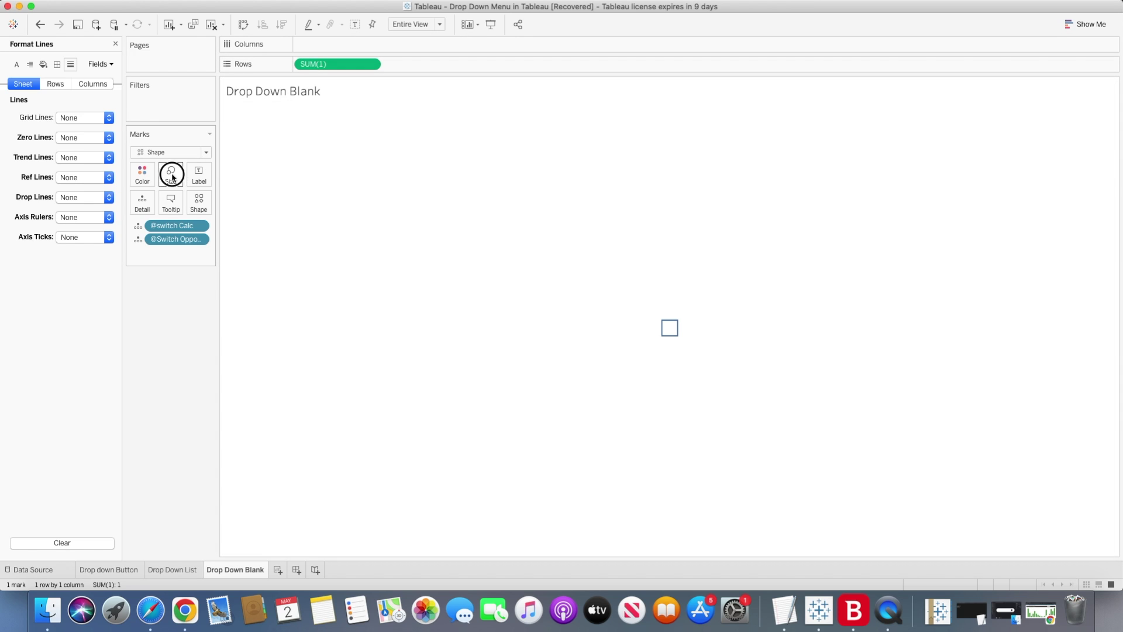
click(197, 203)
drag(198, 203, 283, 226)
click(181, 328)
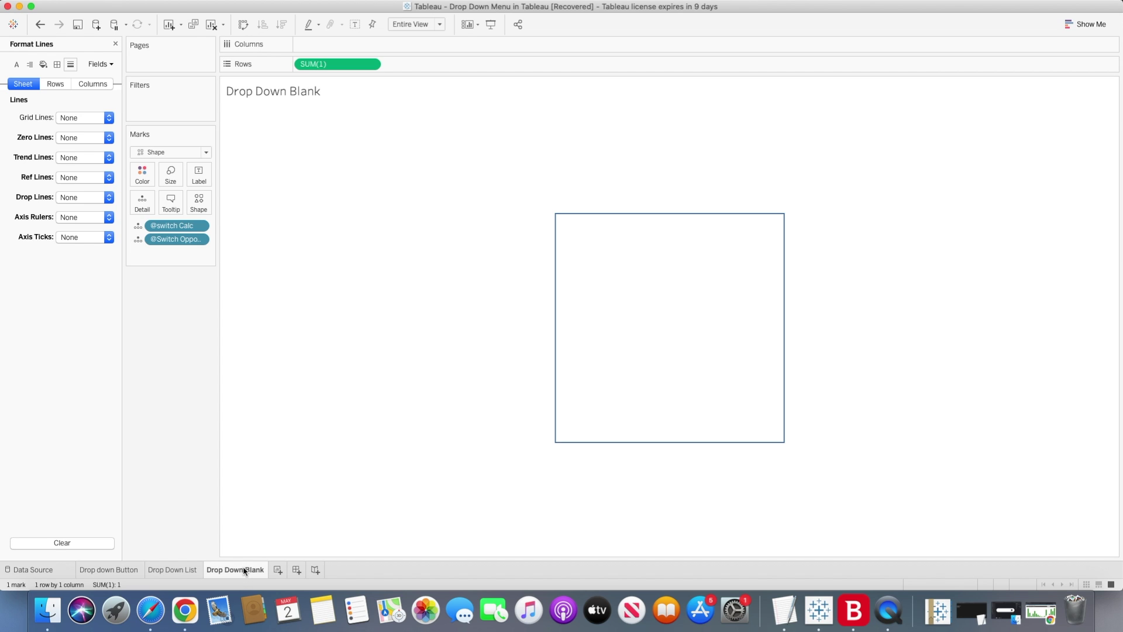
Add a new worksheet, place Category on Columns and drill it down to Product Name
click(278, 570)
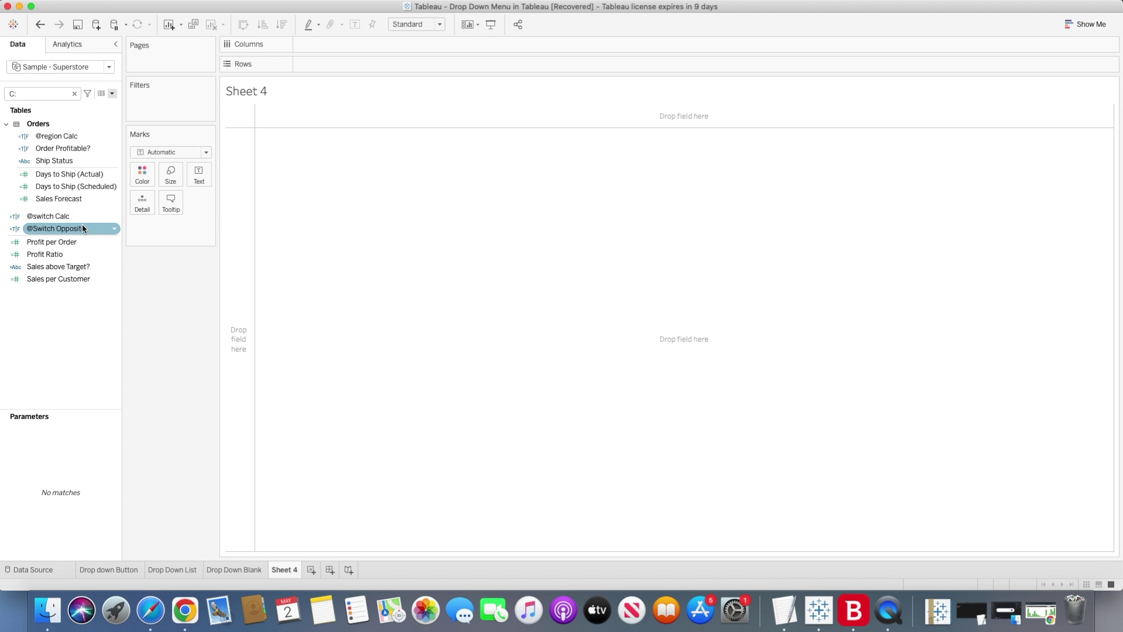
click(77, 95)
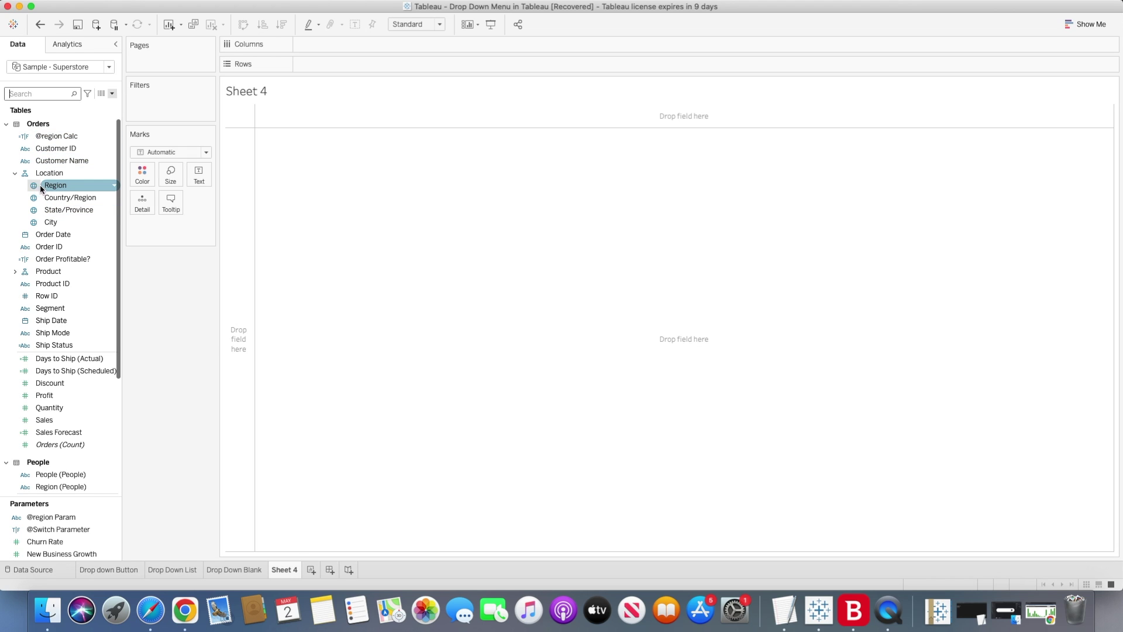
click(16, 271)
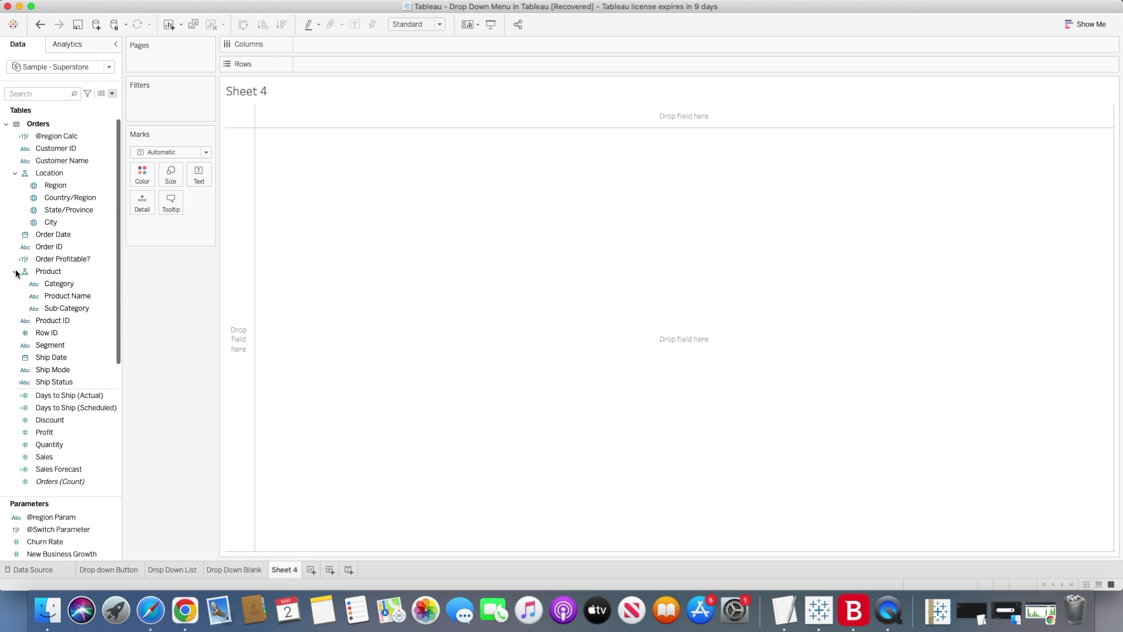
drag(56, 289, 320, 48)
click(303, 44)
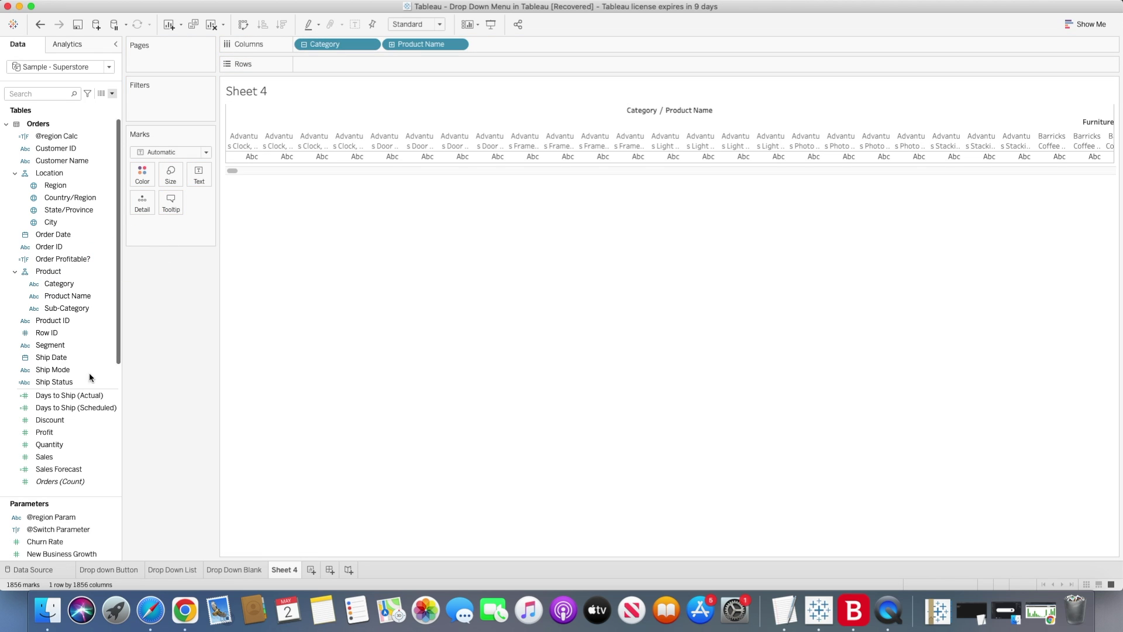
Add Sales to the view and convert the table to a horizontal bar chart
click(55, 457)
double_click(56, 457)
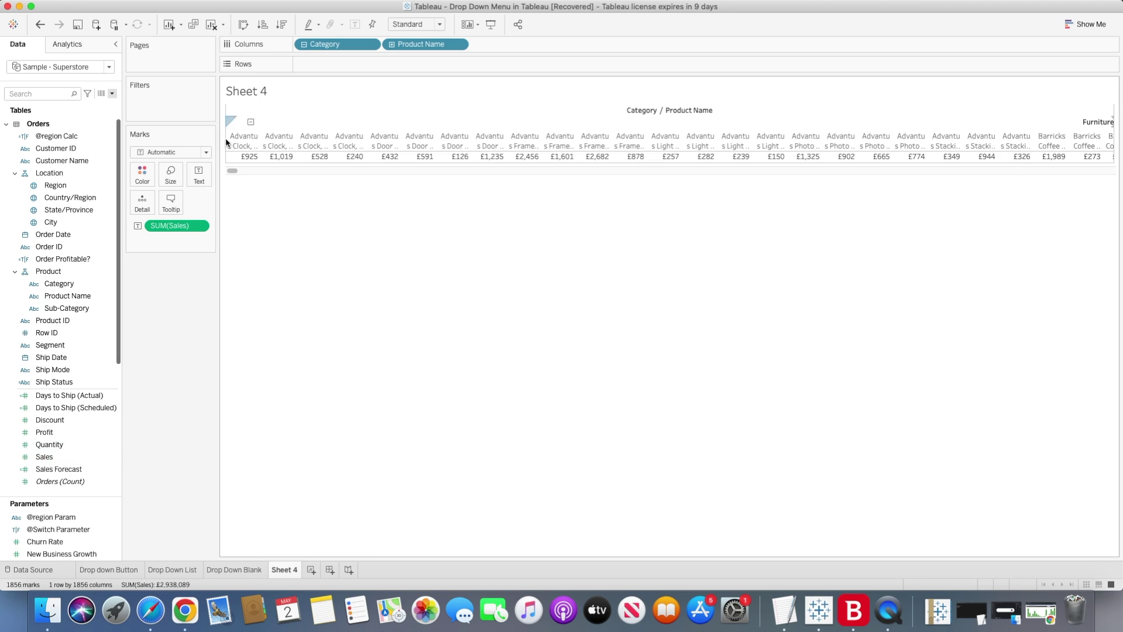
click(1104, 23)
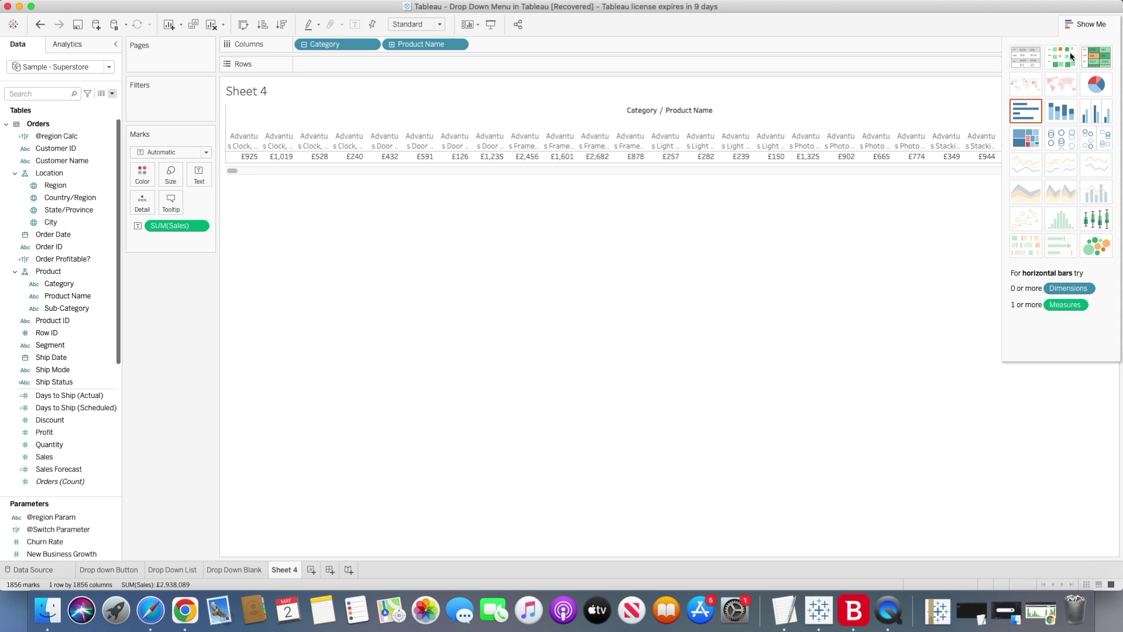
click(1024, 111)
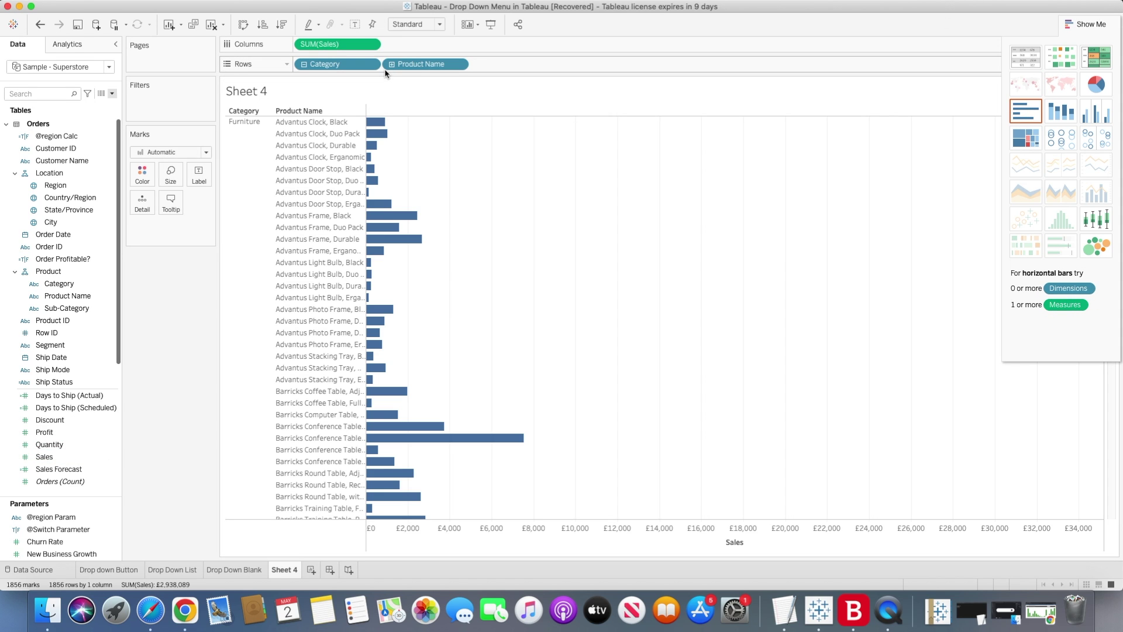
Replace Product Name with Sub-Category on Rows and swap rows and columns to get vertical bars
drag(451, 68, 430, 85)
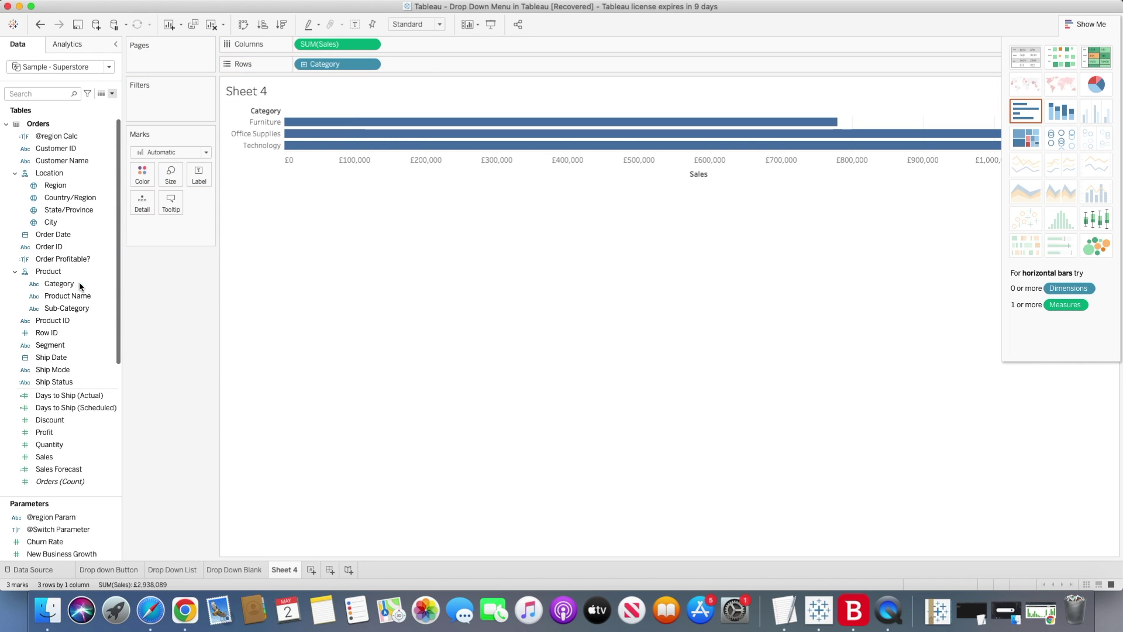
drag(70, 308, 436, 66)
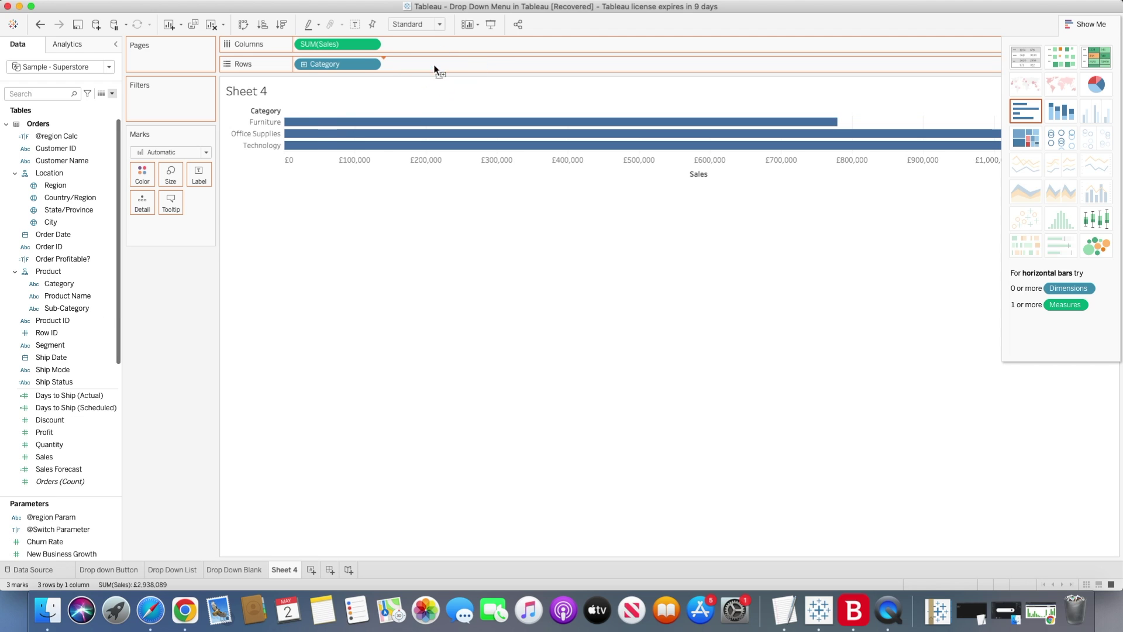
click(243, 25)
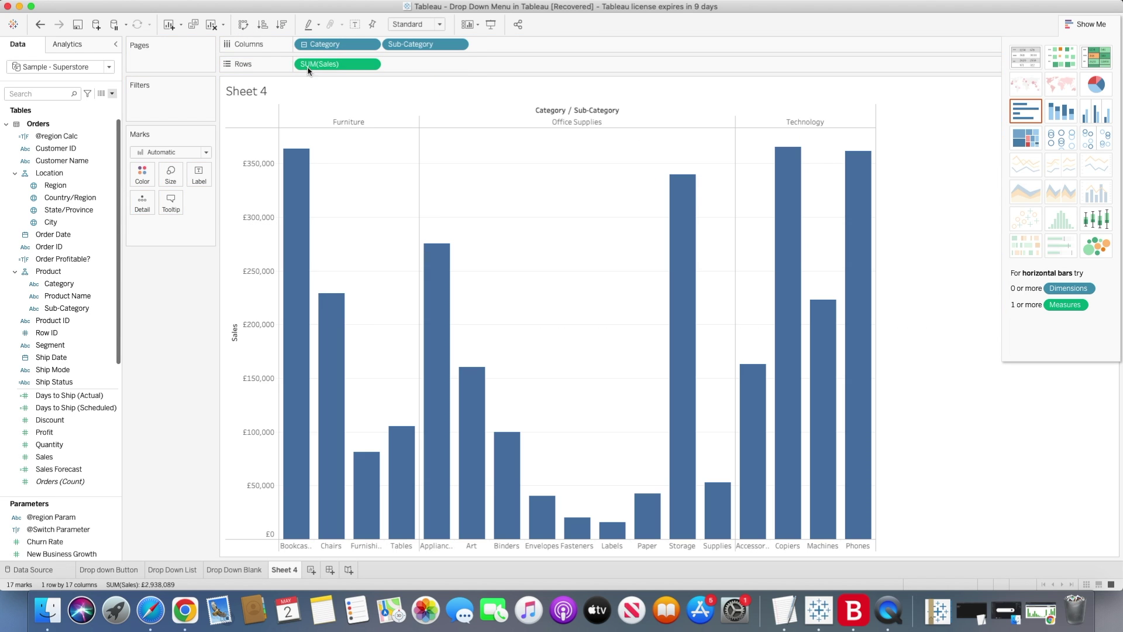
Fit the bar chart to Entire View and rename its worksheet "Sales By Category"
click(1085, 24)
click(438, 24)
click(417, 64)
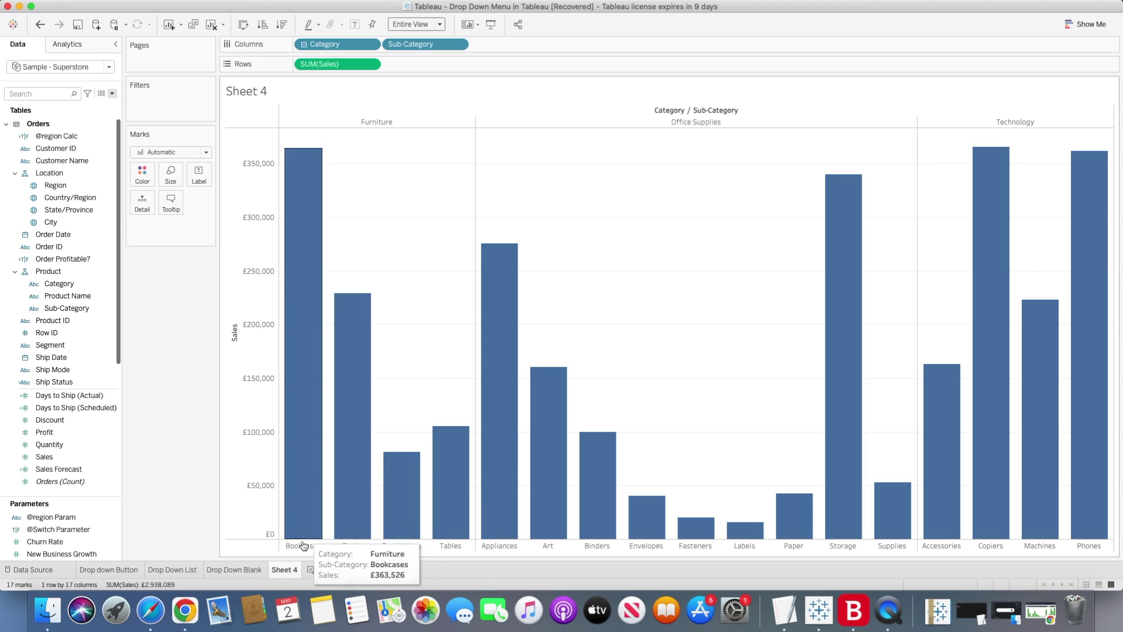
click(292, 568)
text(Sales by Category)
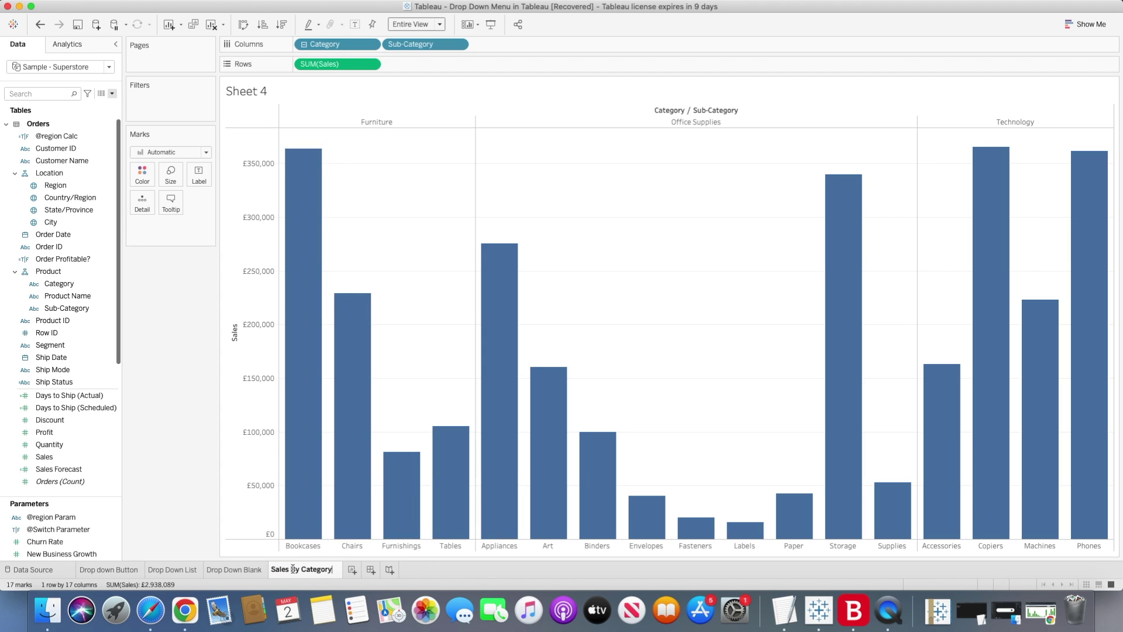
key(Return)
Create a new dashboard and name it "Drop Down Menu"
click(365, 570)
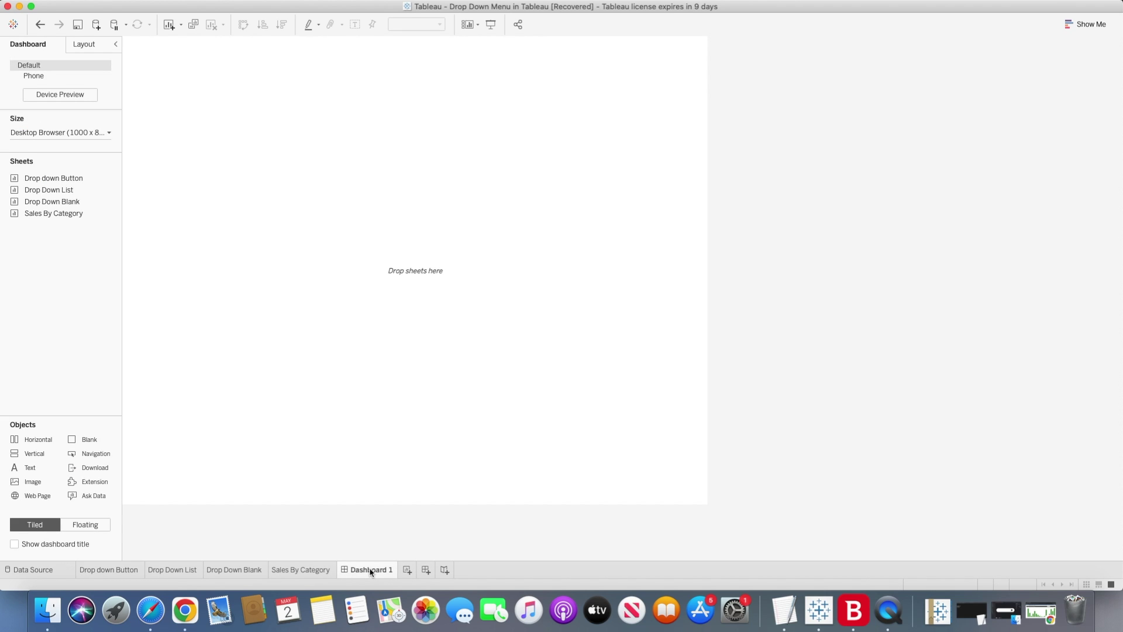
double_click(369, 570)
text(Drop Down Mn)
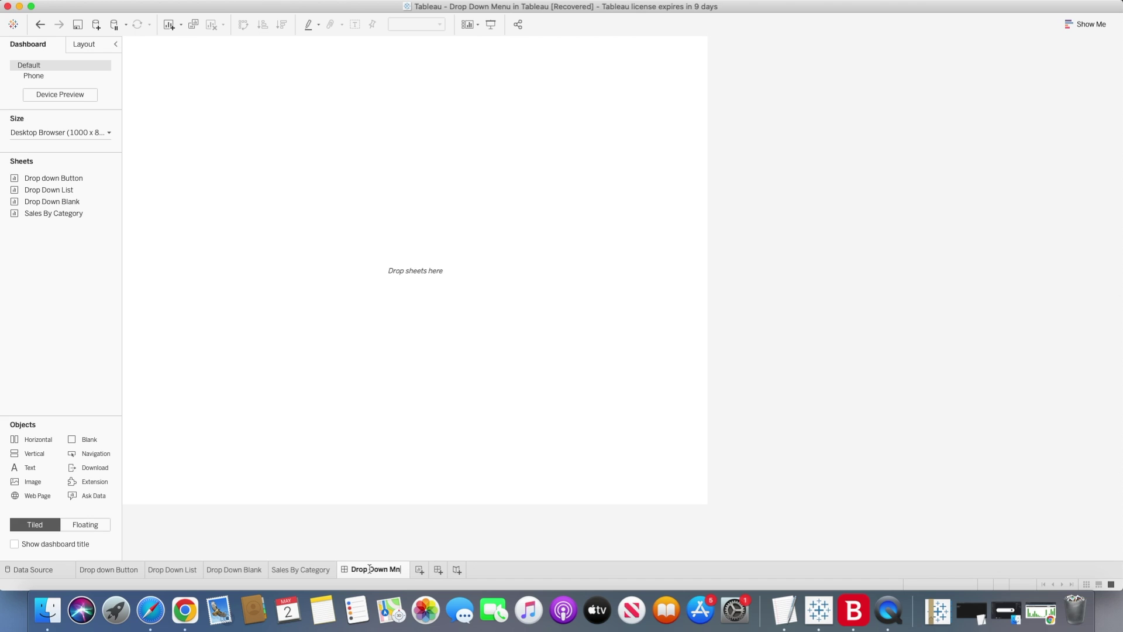
key(BackSpace)
text(enu)
key(Return)
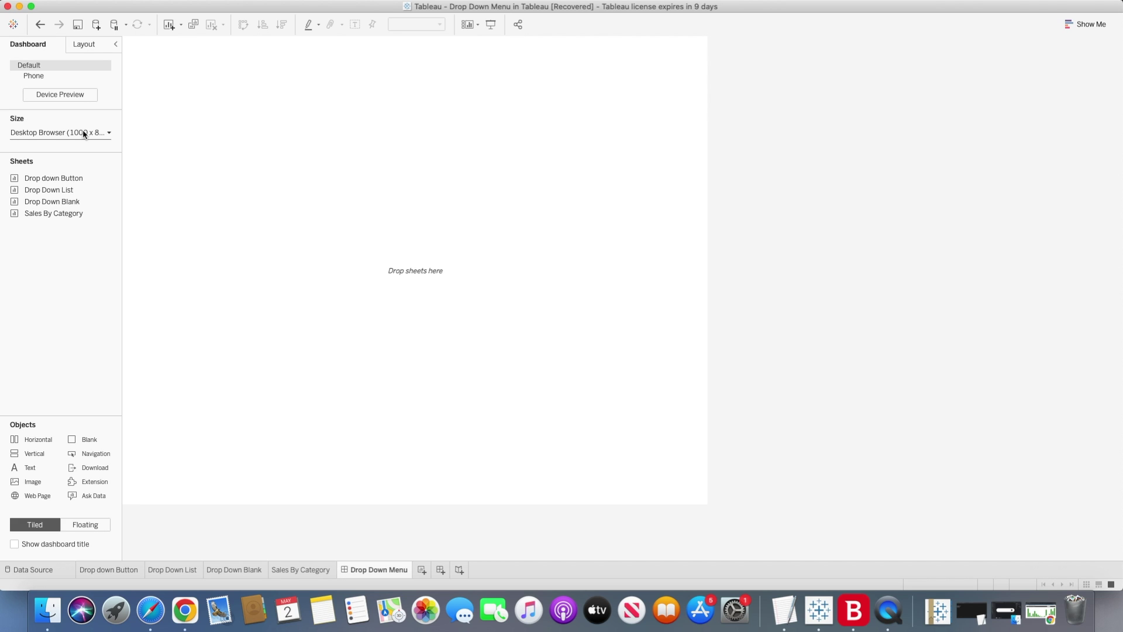
Place the Sales By Category sheet as a floating object and enlarge it to fill the dashboard below a free strip at the top
mouse_move(51, 178)
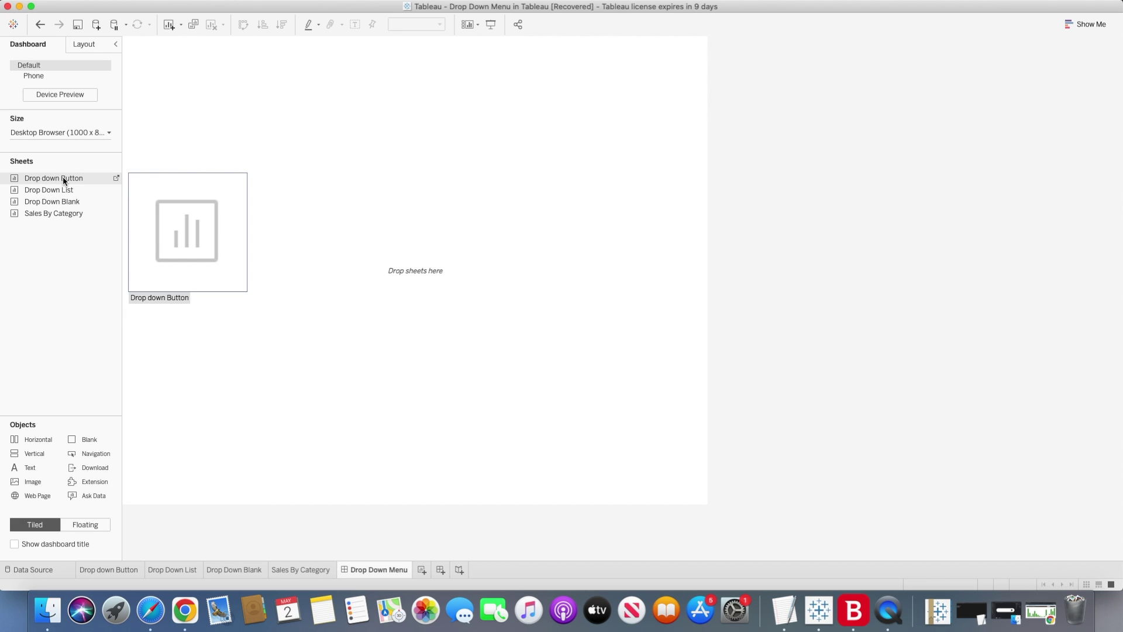
click(58, 214)
click(84, 522)
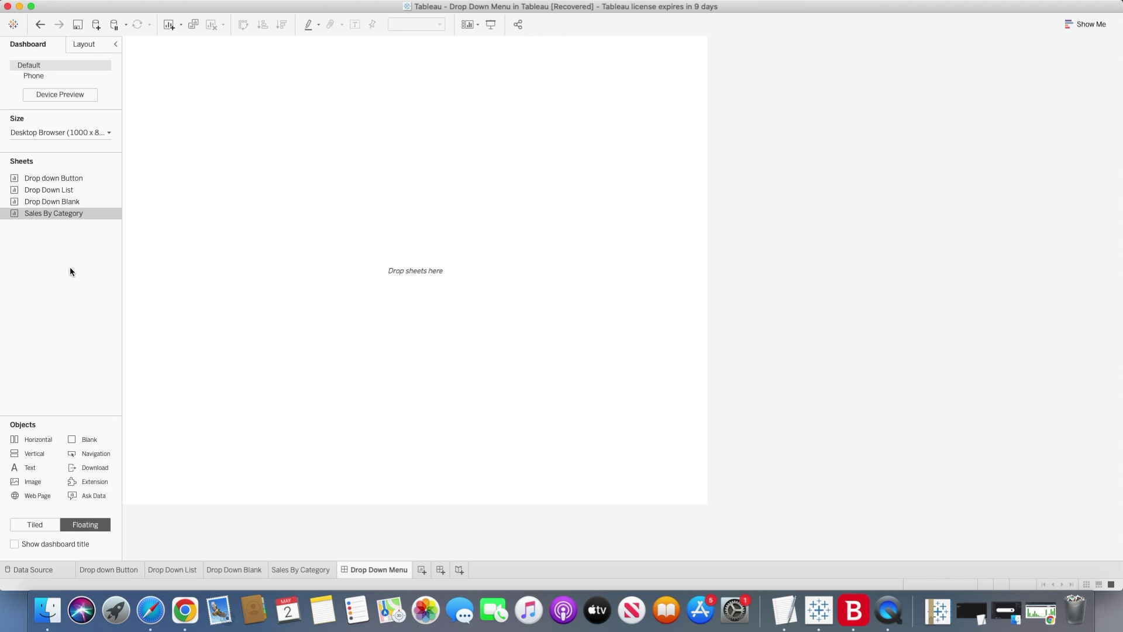
drag(63, 216, 132, 106)
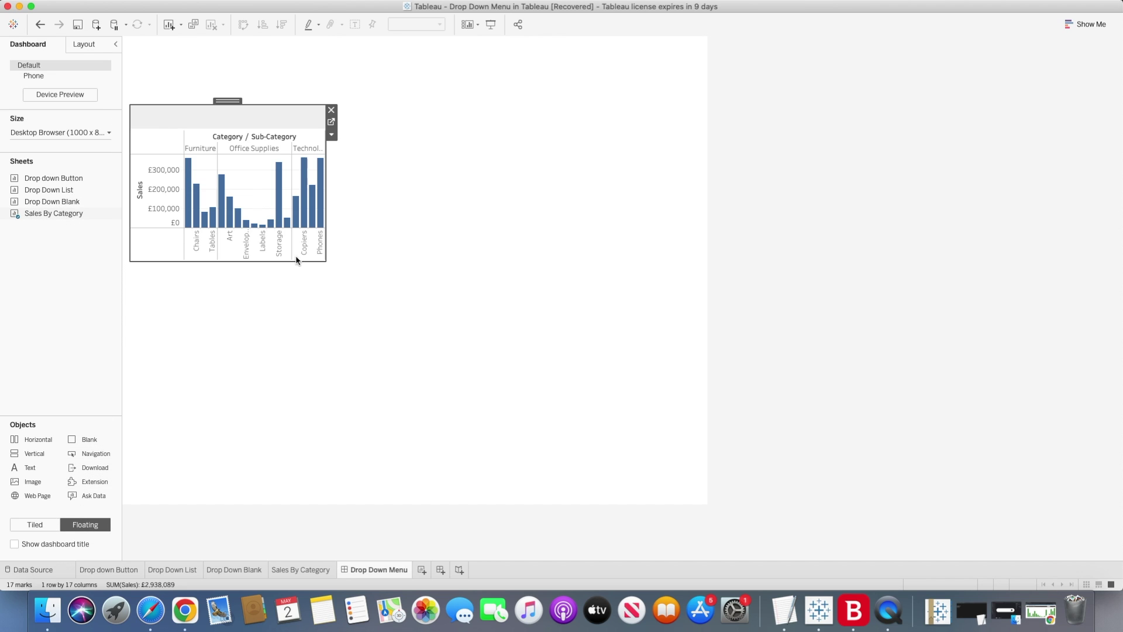
drag(324, 261, 698, 500)
Hide the title of the Sales By Category chart on the dashboard
right_click(208, 117)
click(232, 146)
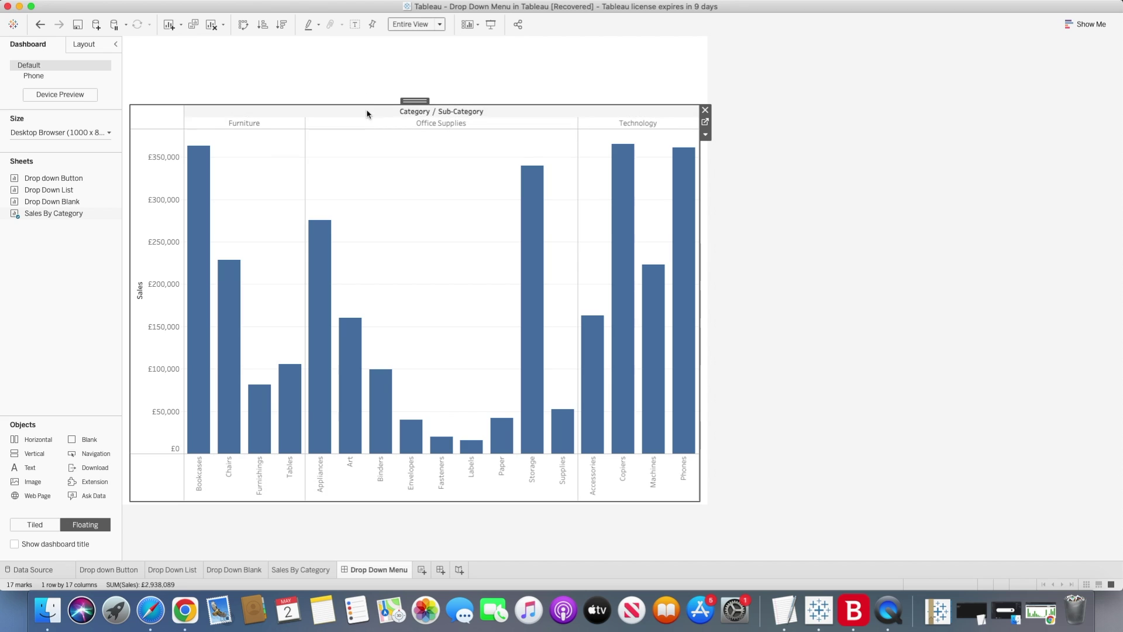
click(804, 162)
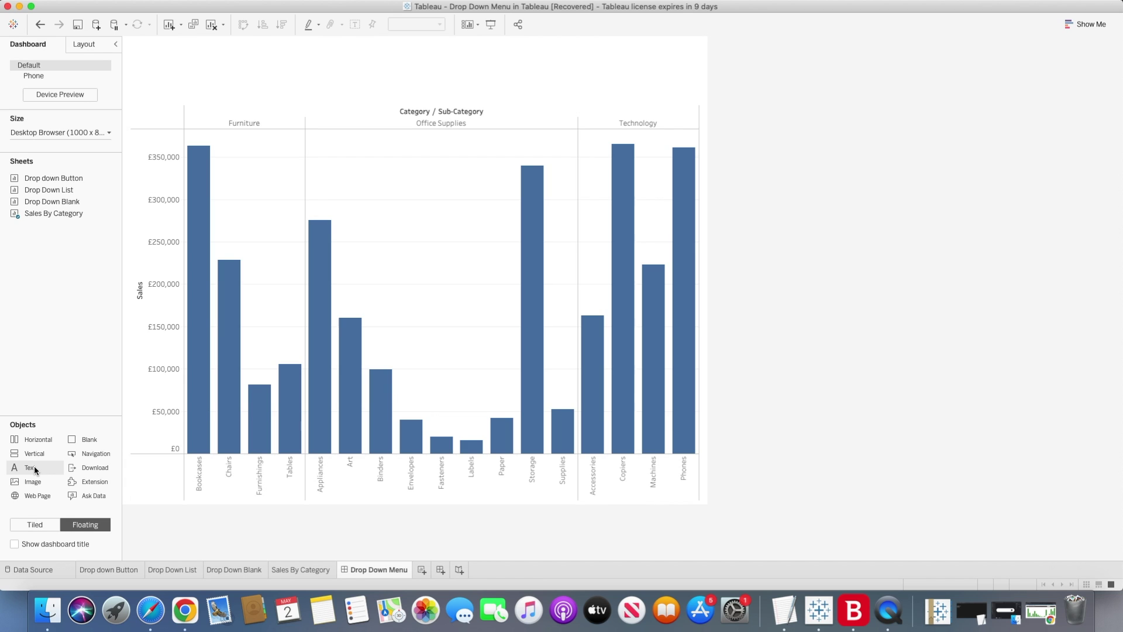
Add a floating text object reading "DROP DOWN MENU" above the chart, with font size 20 and a light grey colour
drag(34, 466, 136, 53)
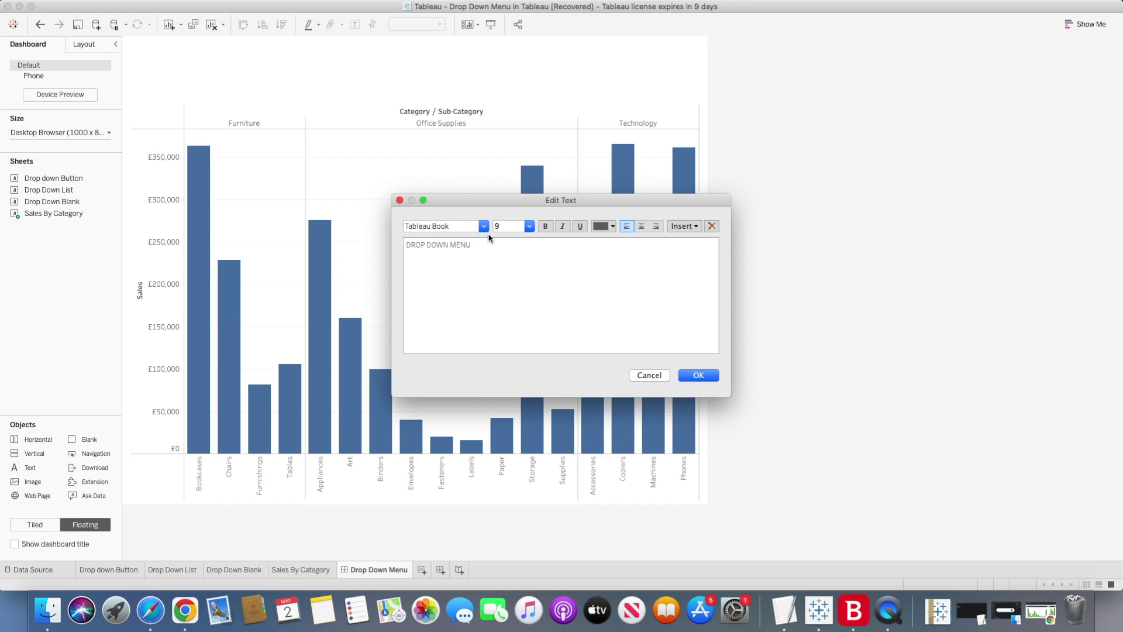
key(super+a)
click(529, 226)
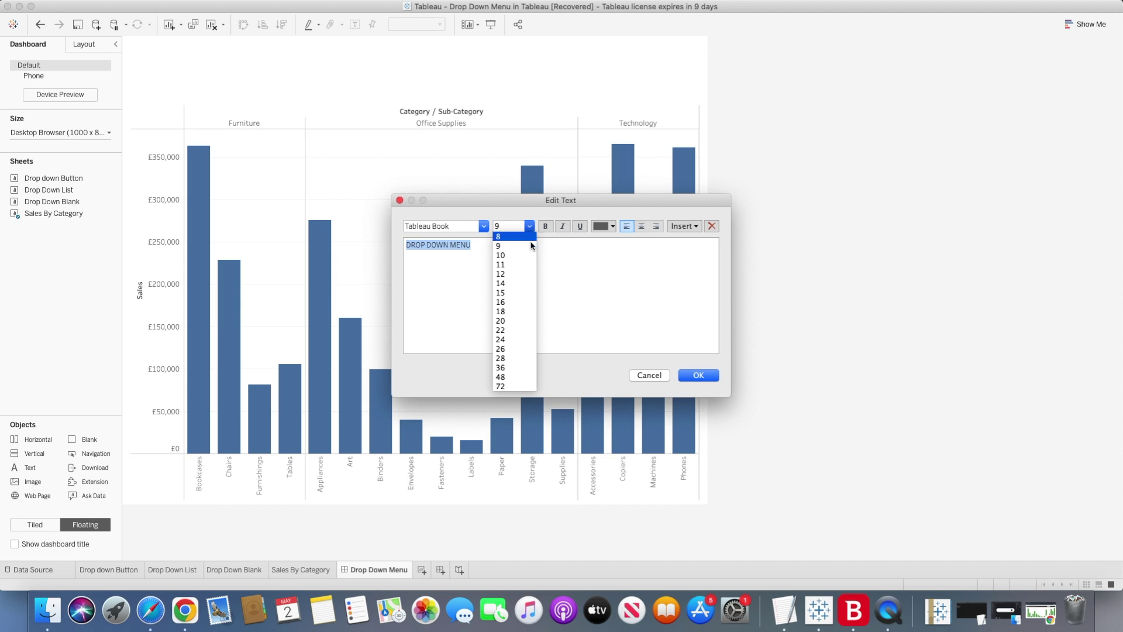
click(515, 321)
click(612, 227)
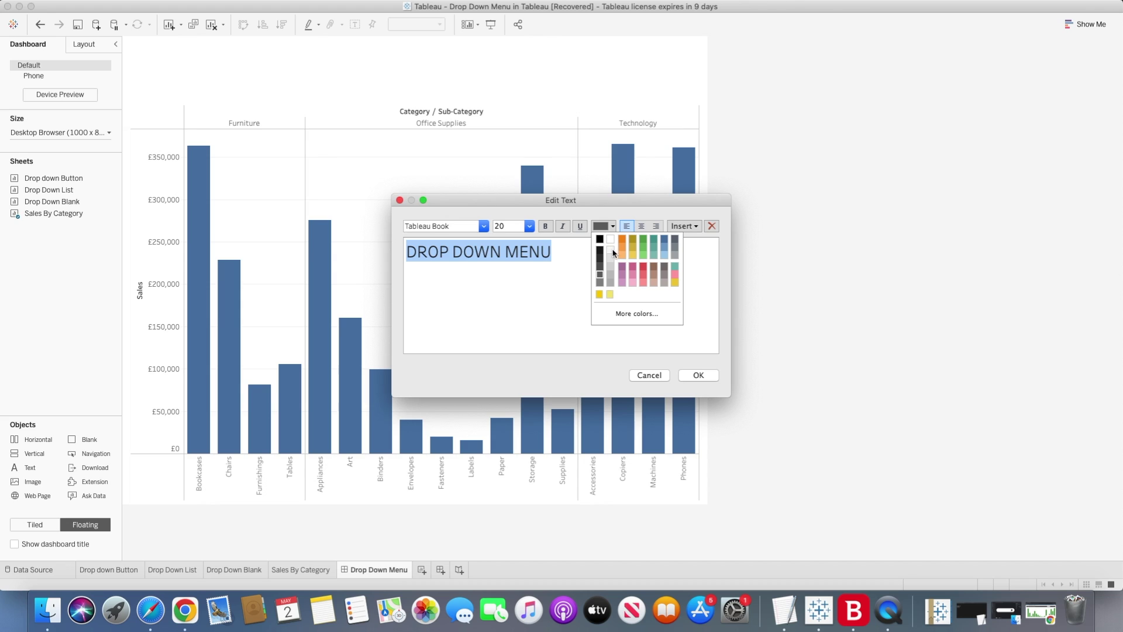
click(613, 253)
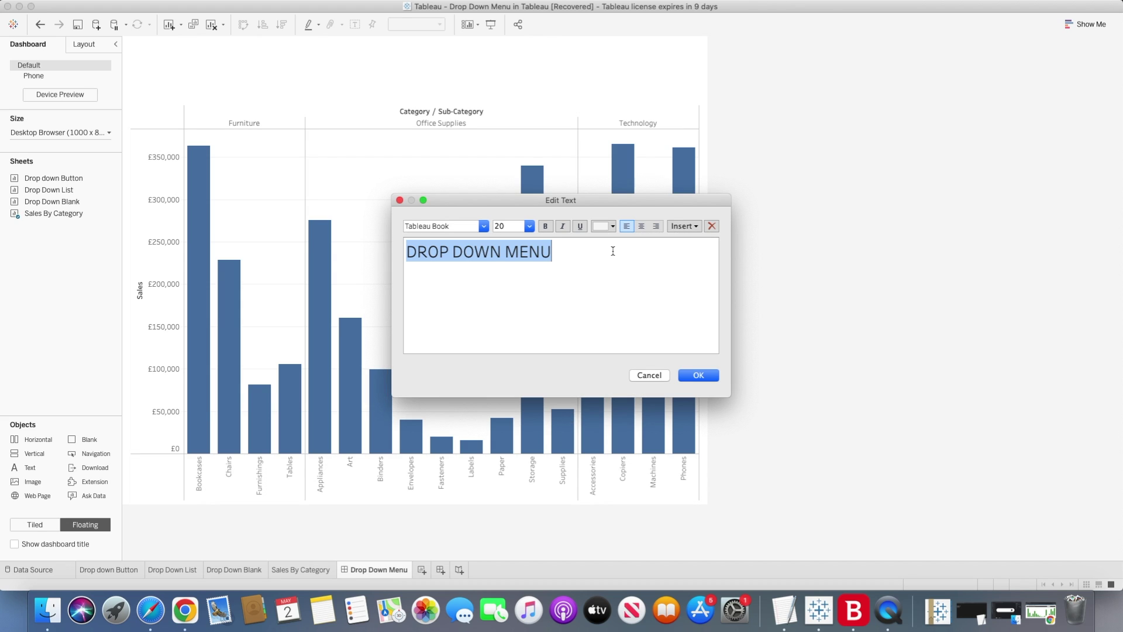
click(698, 375)
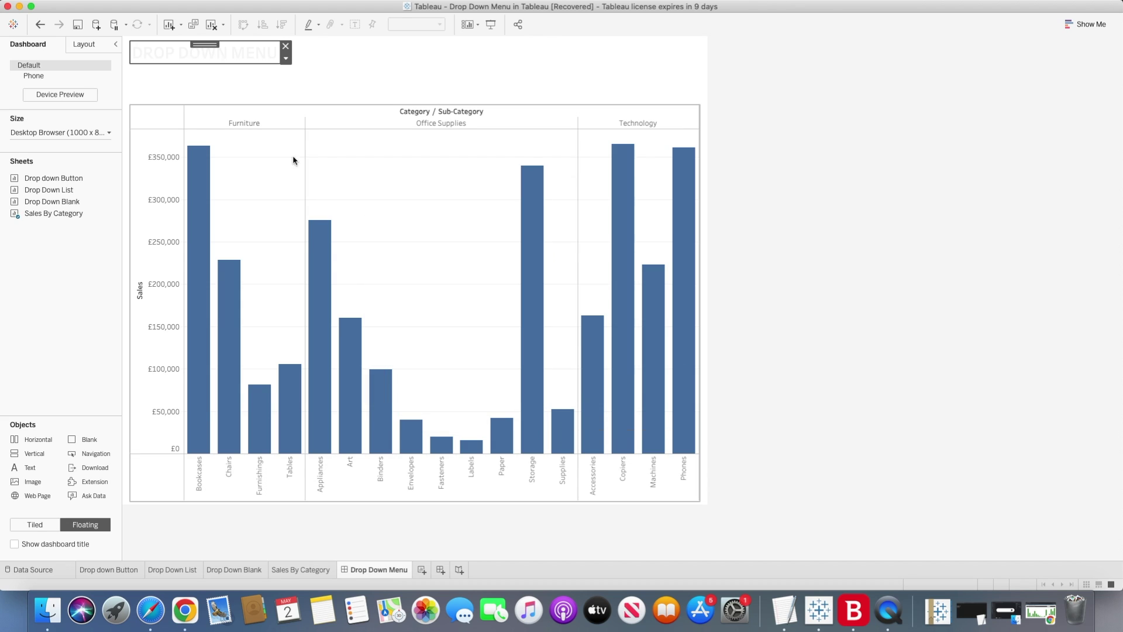
Stretch the DROP DOWN MENU text object across the full dashboard width and give it a near-black background
drag(285, 65, 708, 85)
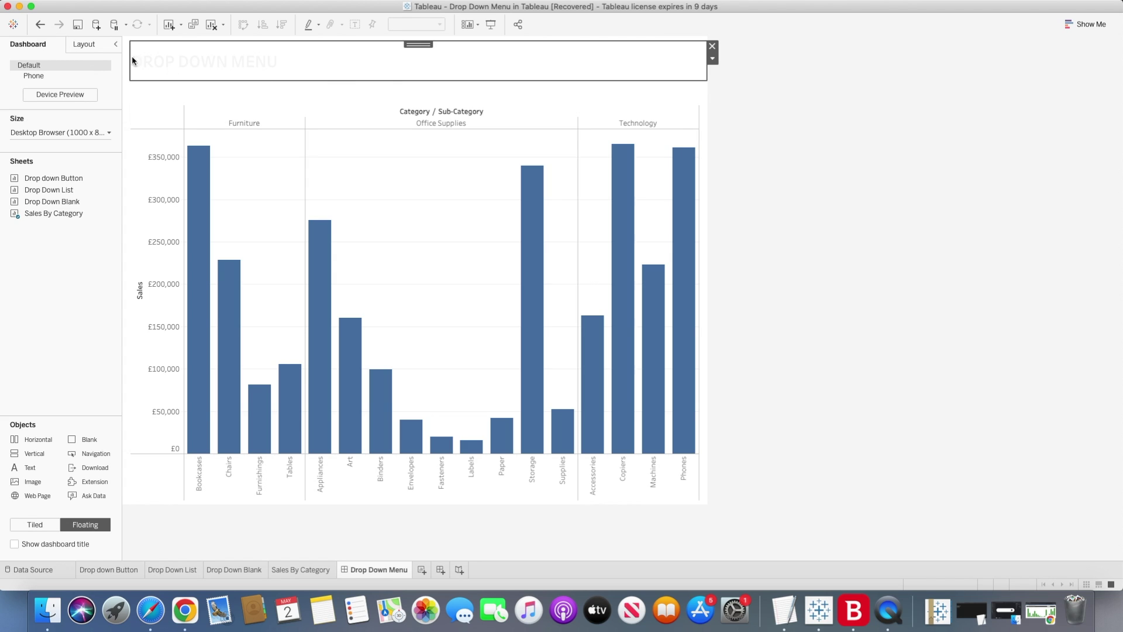
right_click(343, 62)
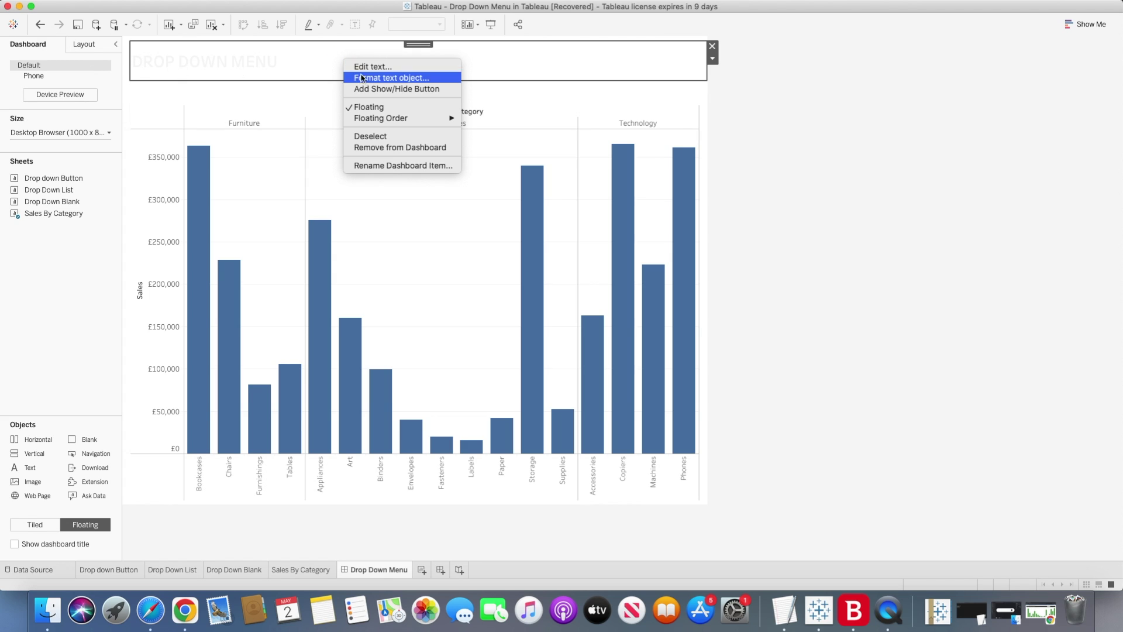
click(73, 46)
click(73, 46)
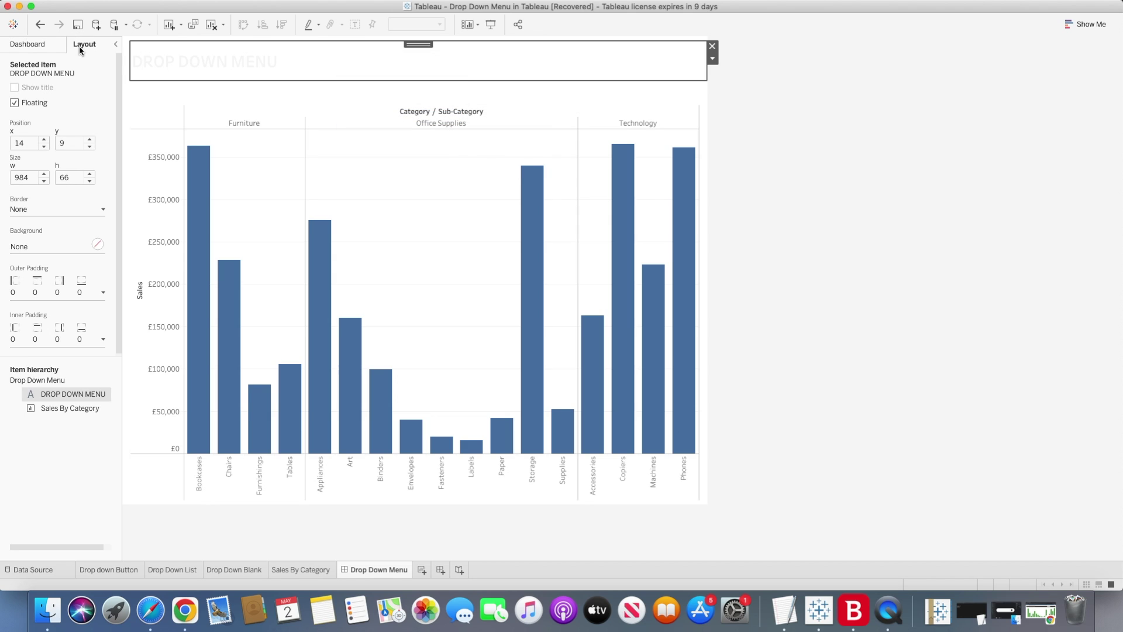
click(27, 245)
click(22, 284)
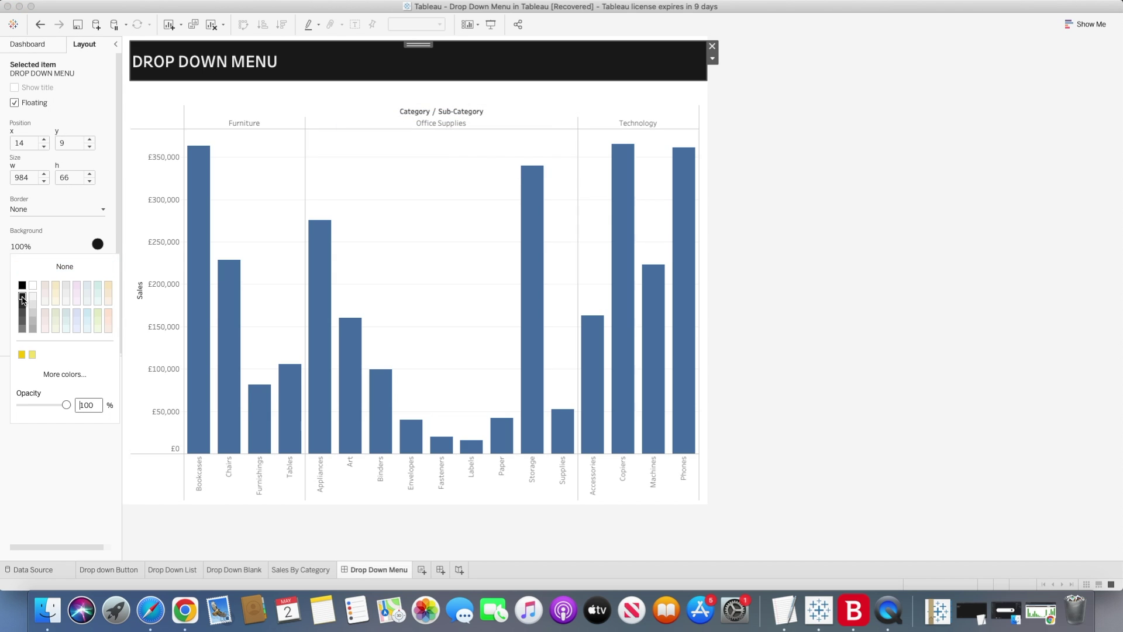
click(812, 174)
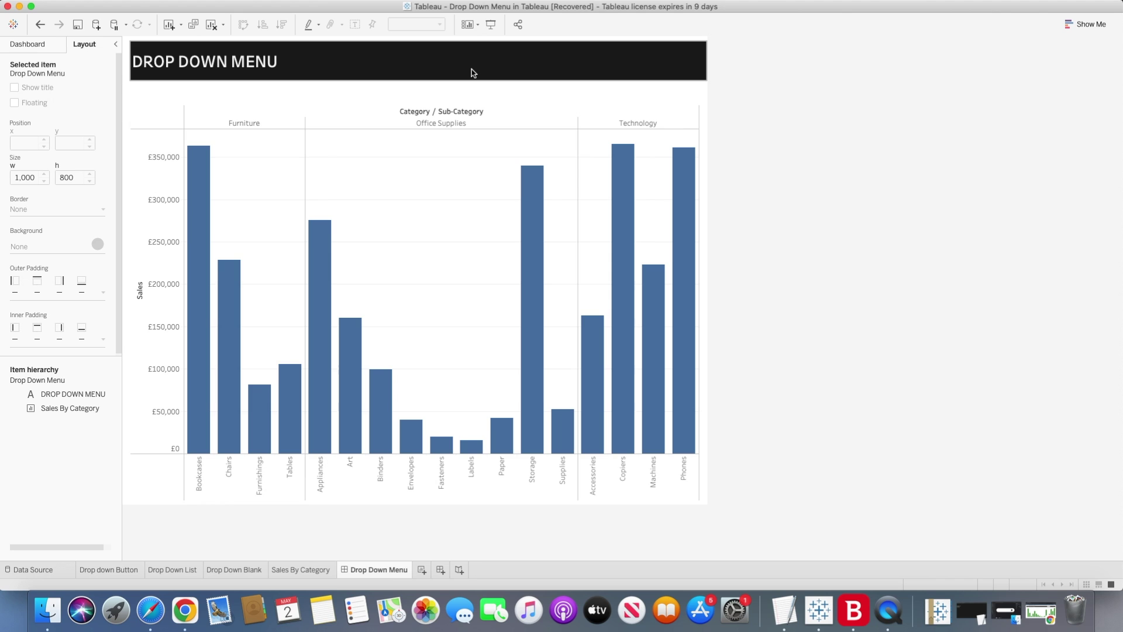
Switch to Chrome to check where the region button sits in the published example dashboard, and return to Tableau
click(186, 611)
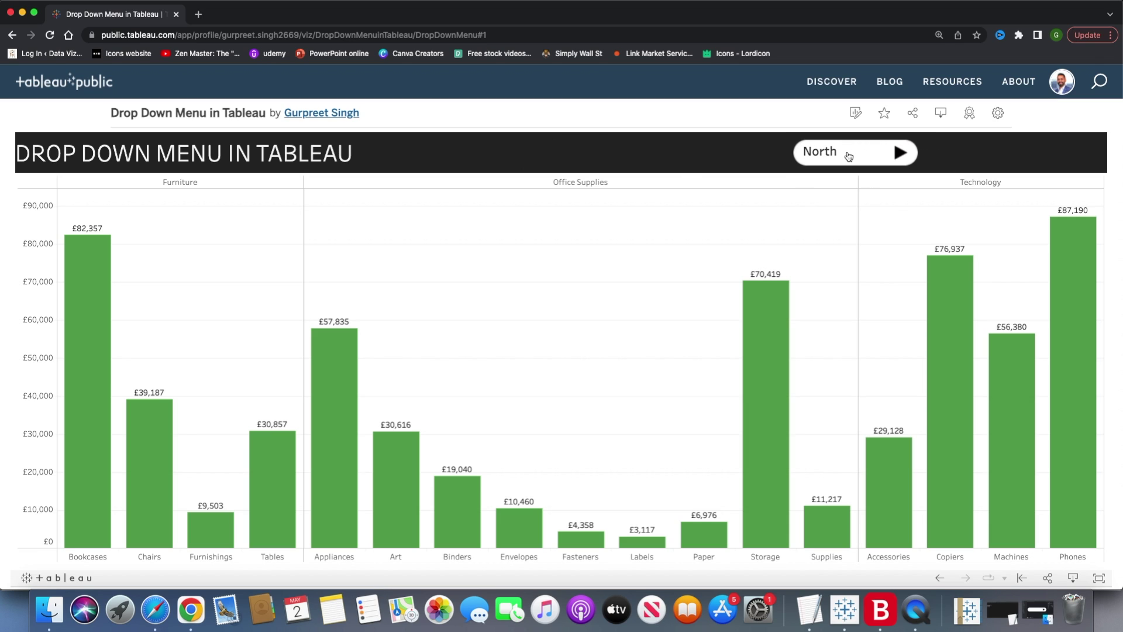
click(844, 609)
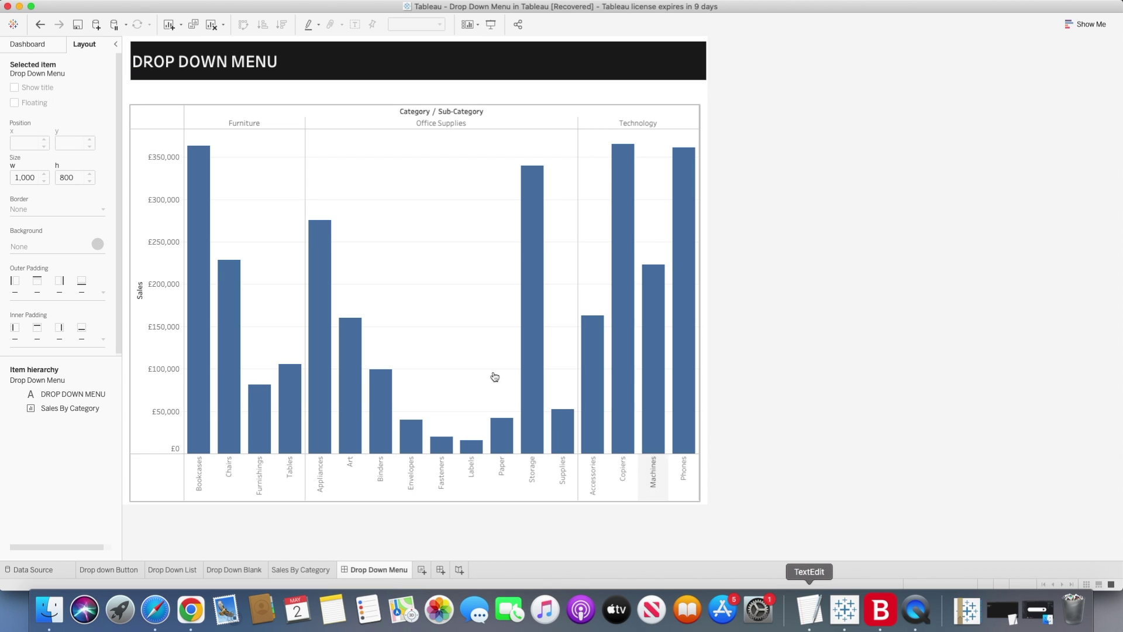
click(31, 47)
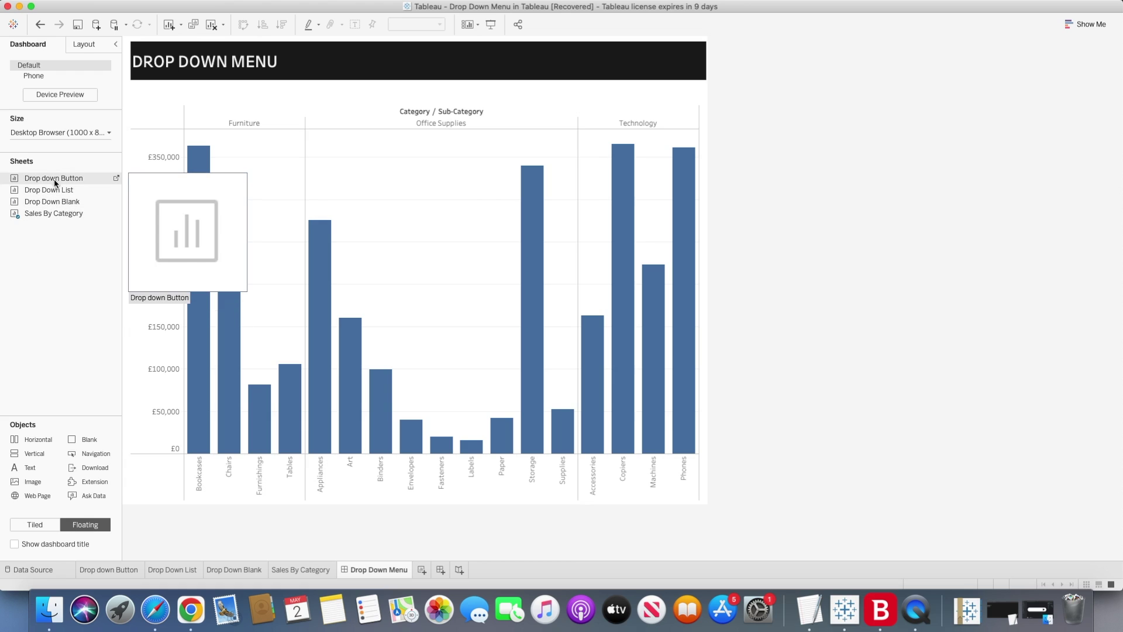
drag(55, 180, 341, 109)
click(292, 101)
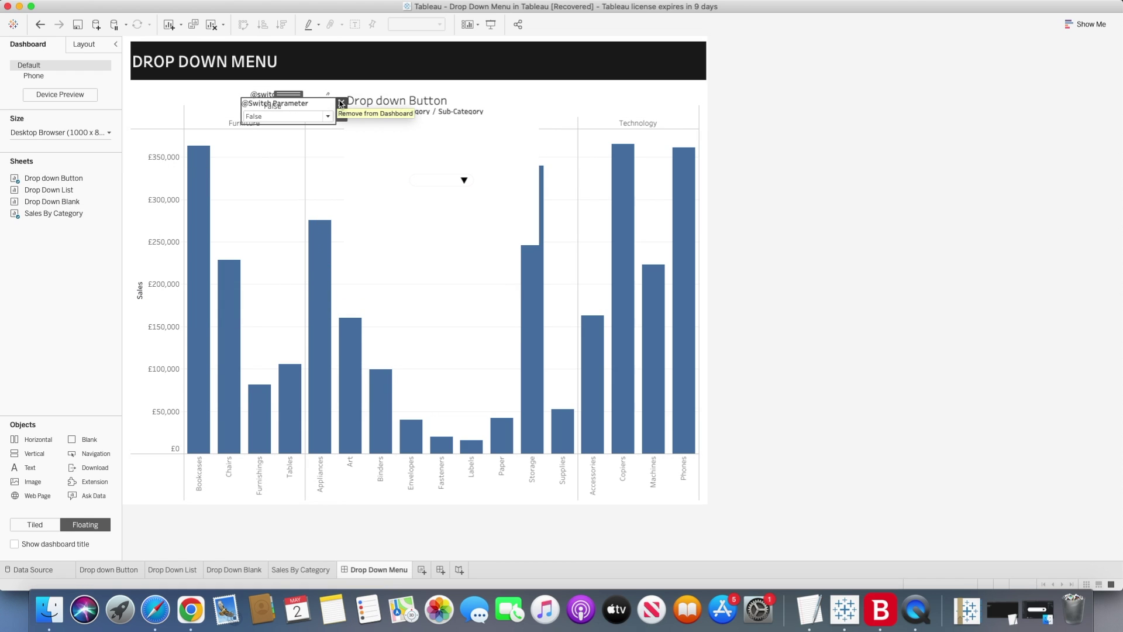
click(339, 96)
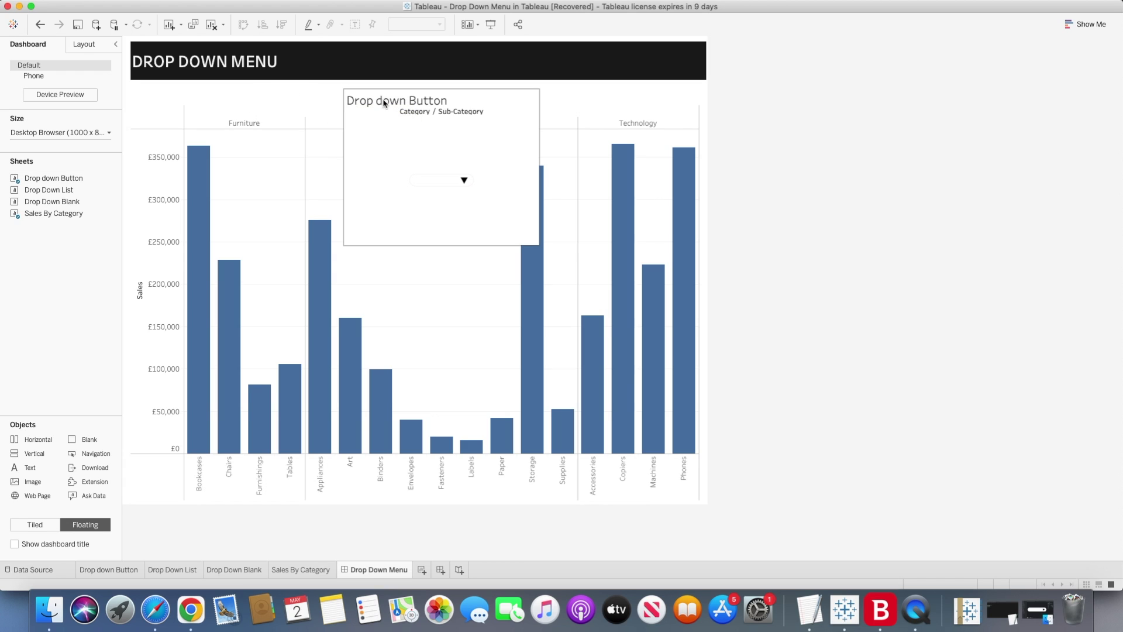
Hide the Drop down Button sheet's title, shrink the object and move it onto the right half of the black banner
right_click(371, 103)
click(386, 129)
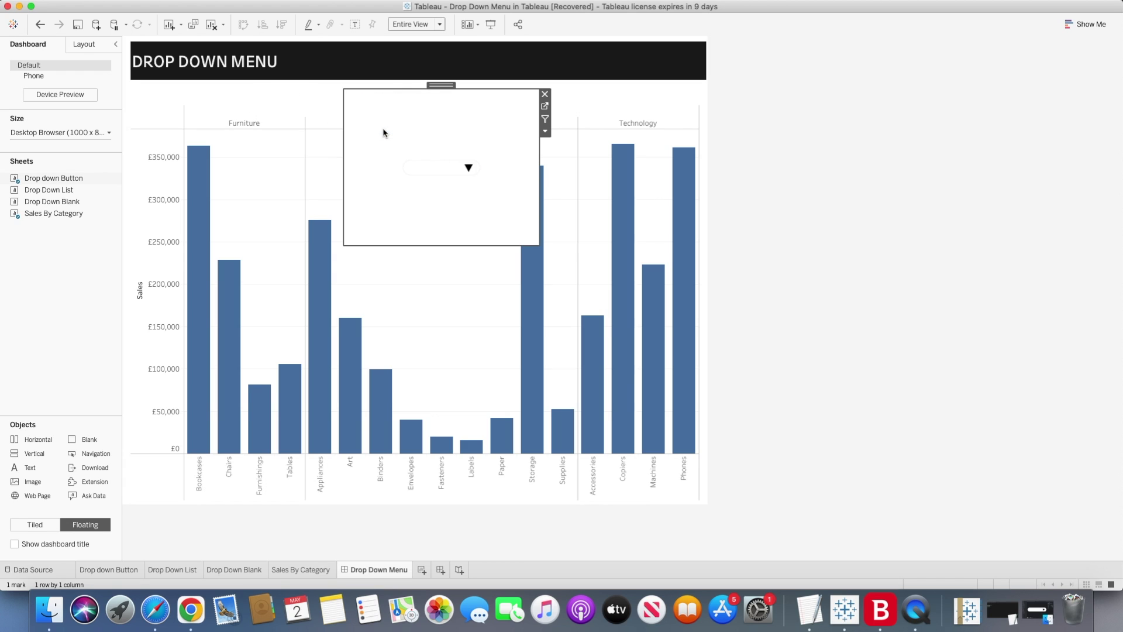
drag(523, 246, 482, 122)
drag(414, 86, 537, 44)
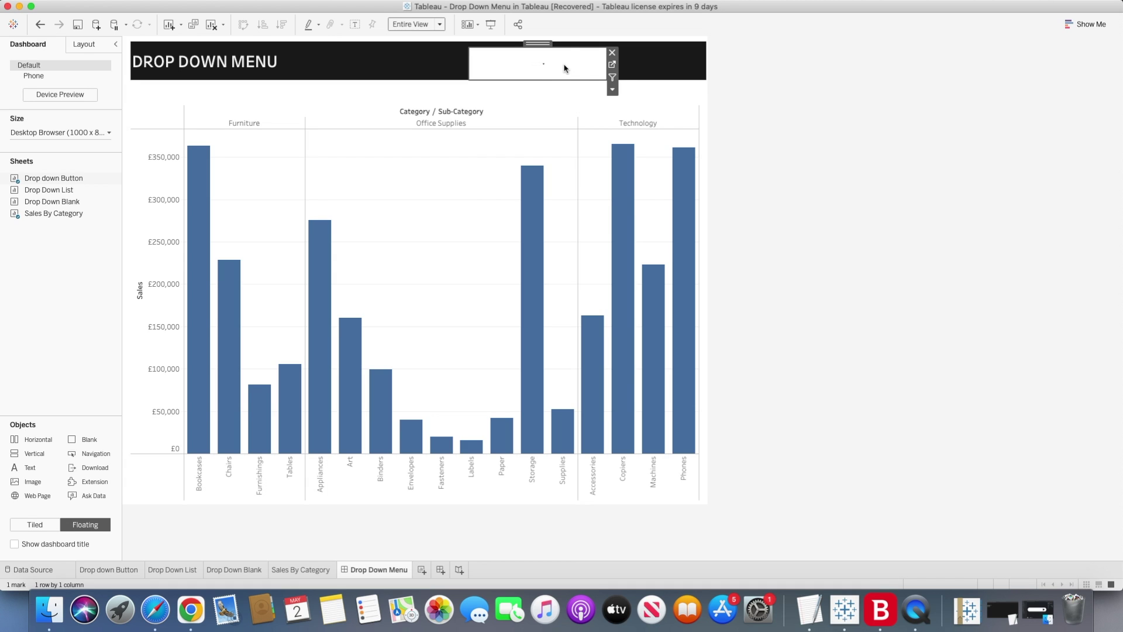
Set the worksheet shading of the Drop down Button sheet to None
right_click(565, 68)
click(587, 121)
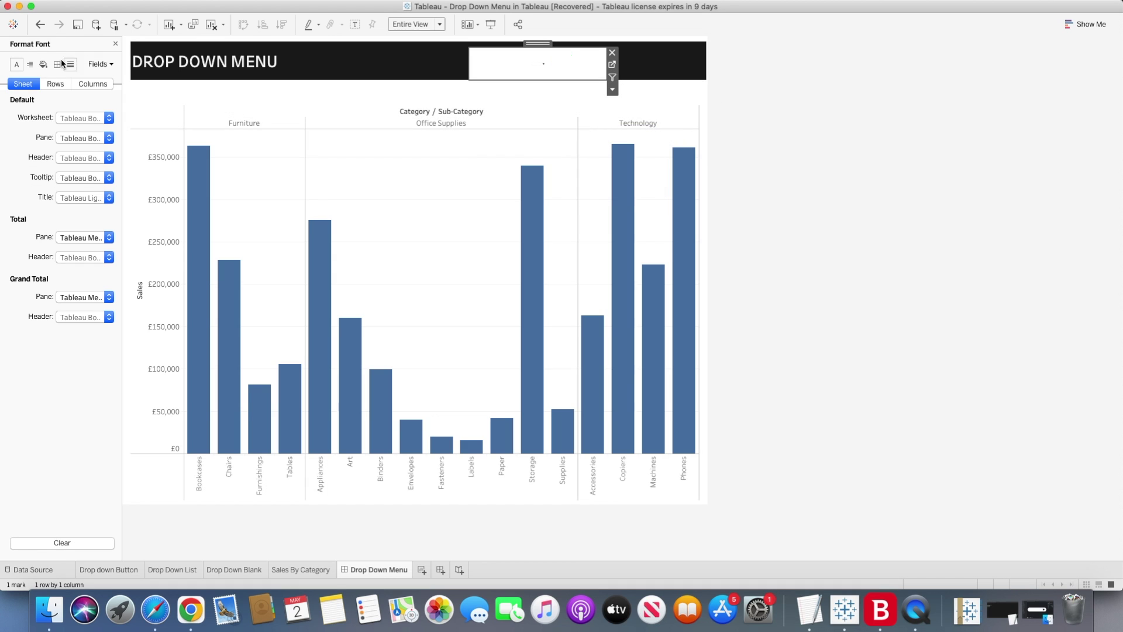
click(43, 64)
click(85, 117)
click(107, 137)
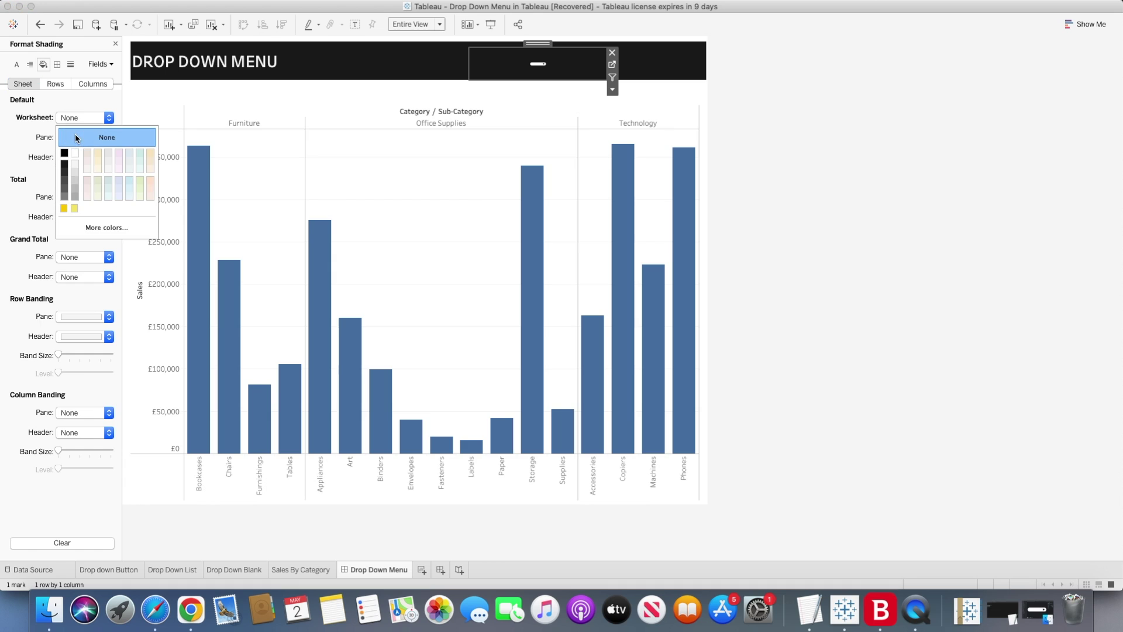
Enlarge the shape mark on the Drop down Button sheet until the pill-shaped button fills its object in the dashboard banner
click(613, 65)
click(170, 174)
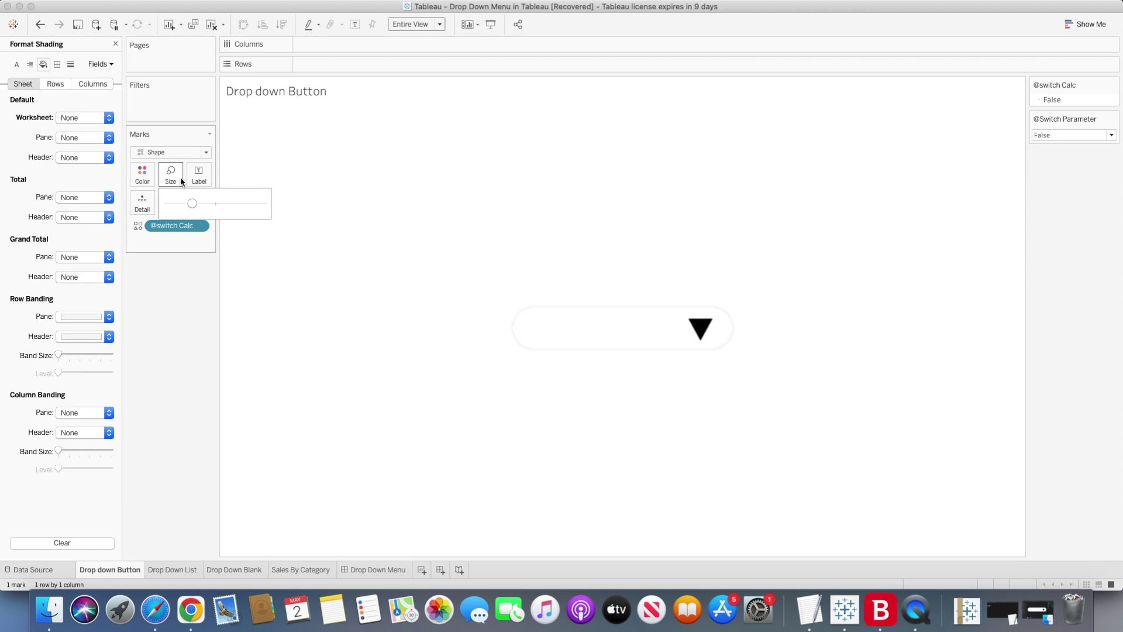
drag(198, 207, 253, 206)
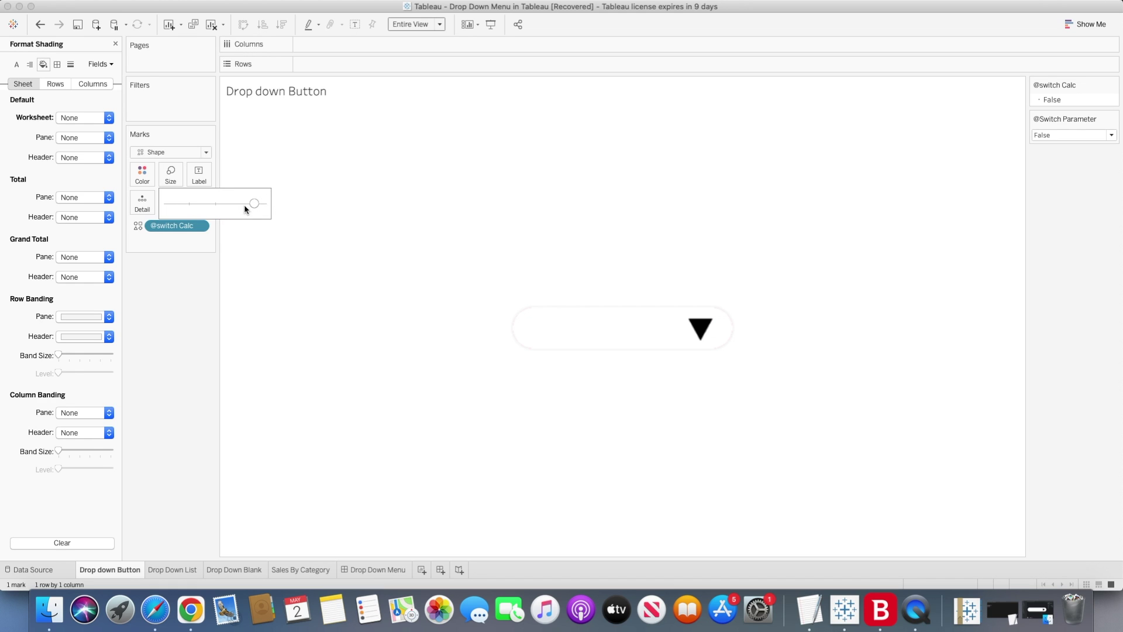
click(377, 569)
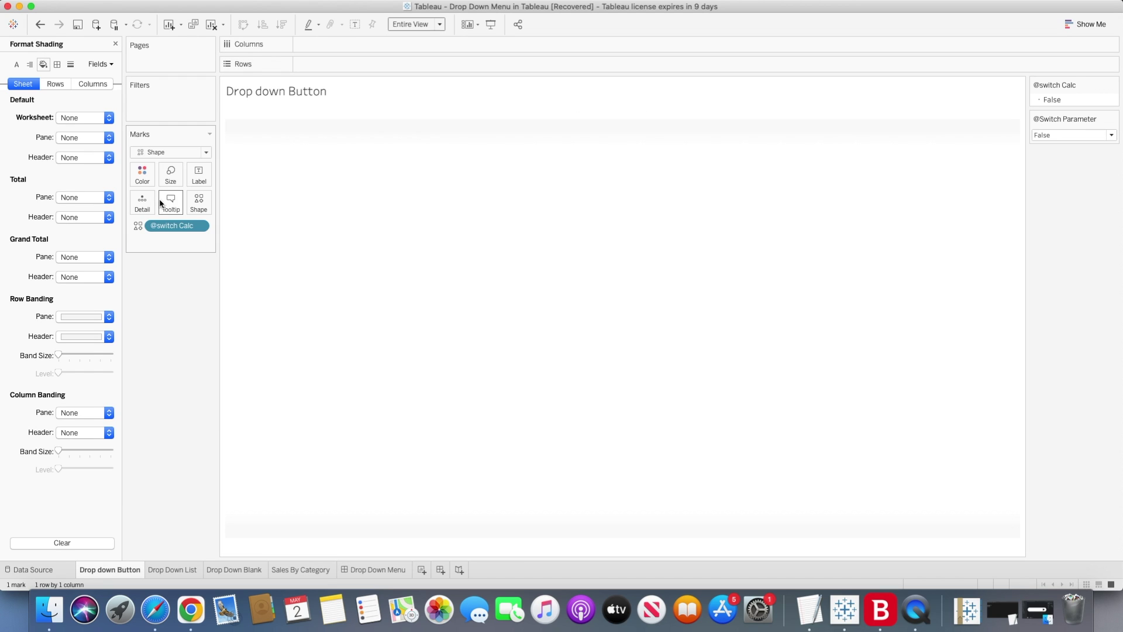
drag(253, 203, 248, 203)
click(363, 570)
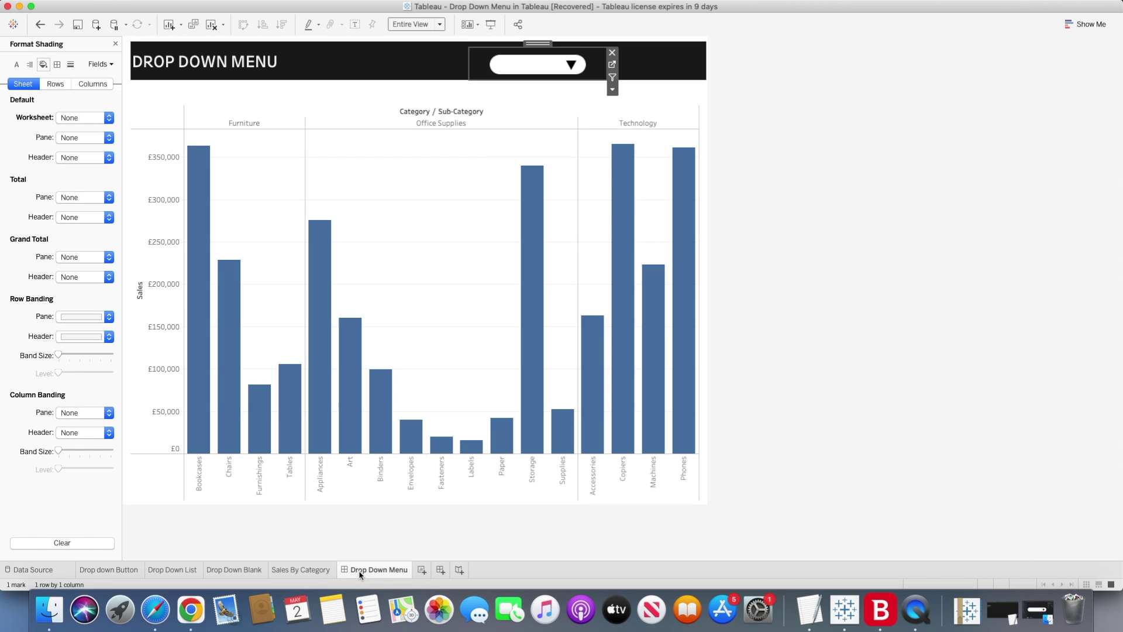
click(754, 108)
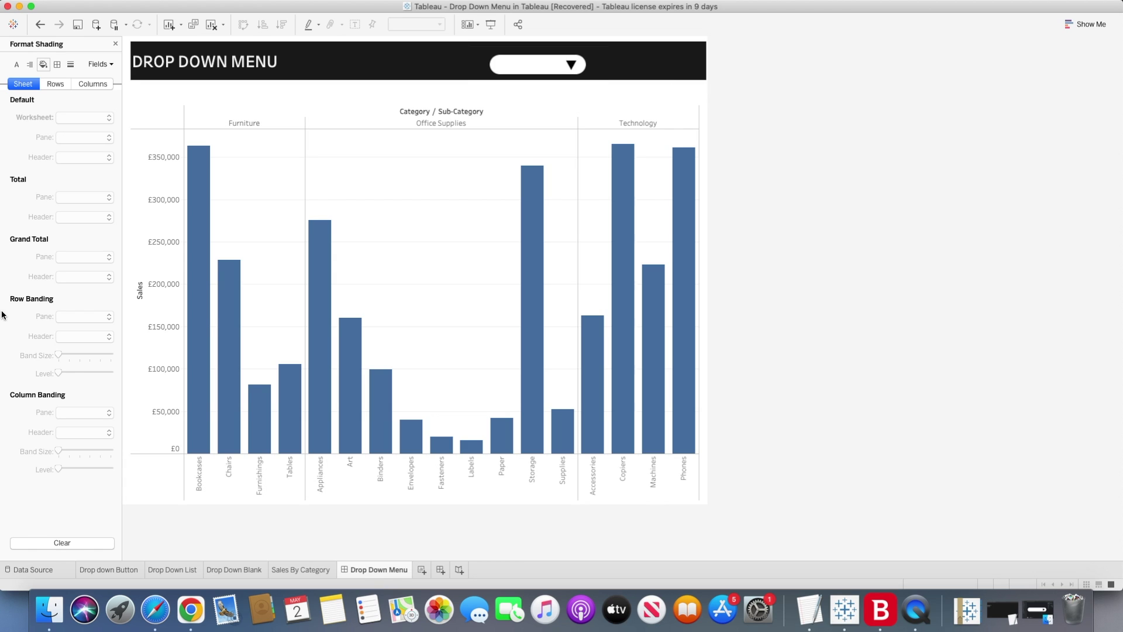
click(115, 44)
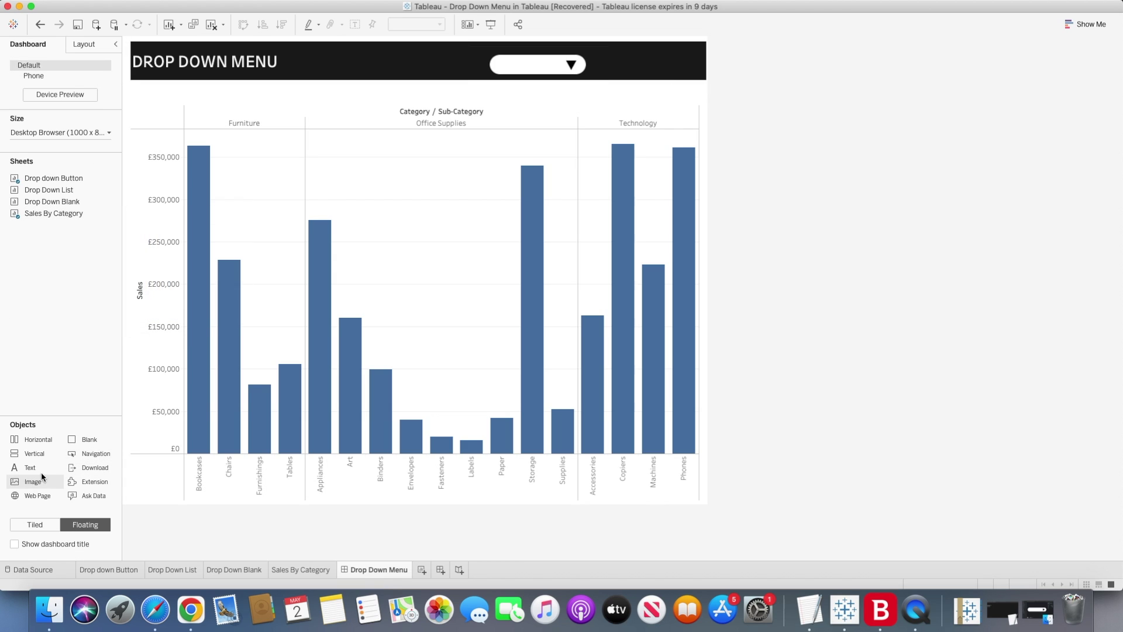
mouse_move(34, 453)
mouse_down()
mouse_move(296, 149)
mouse_move(347, 218)
mouse_up()
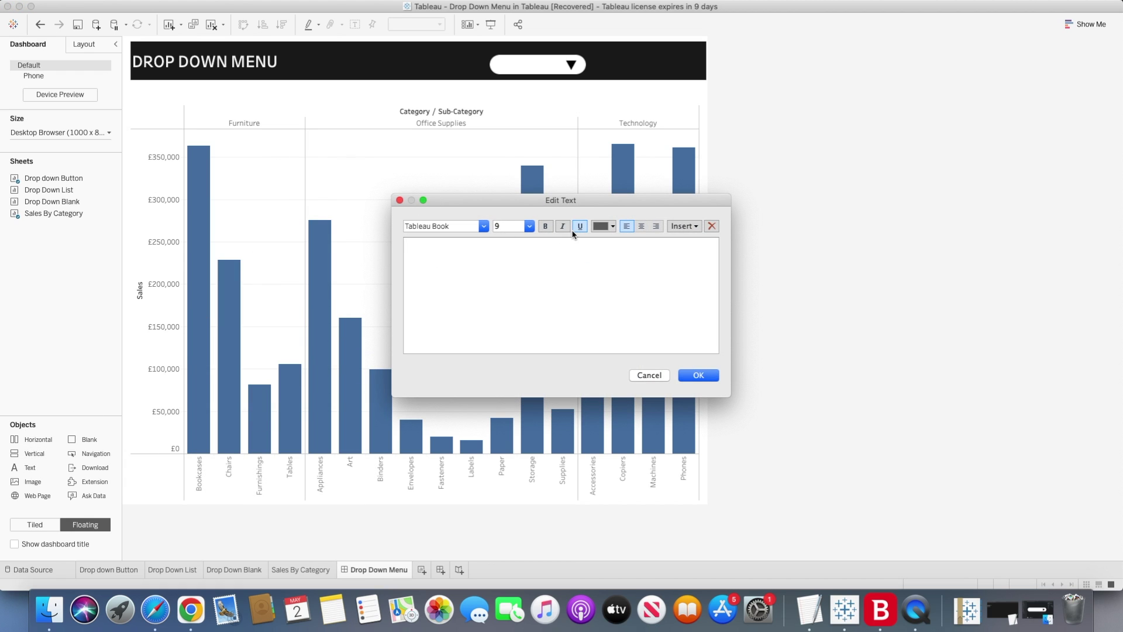
click(692, 228)
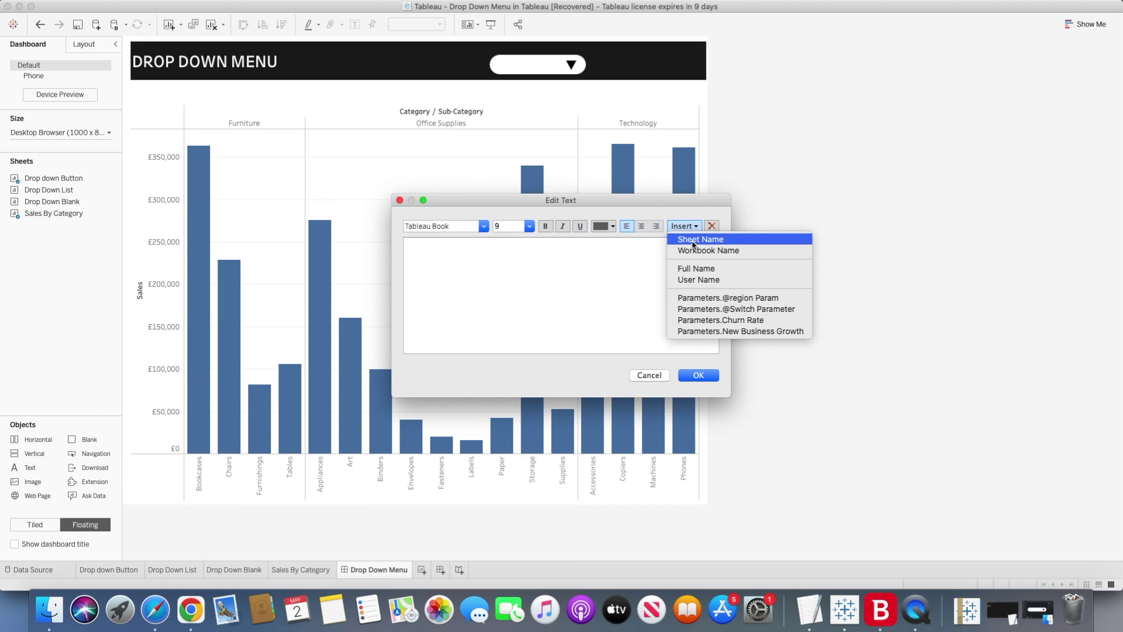
click(758, 300)
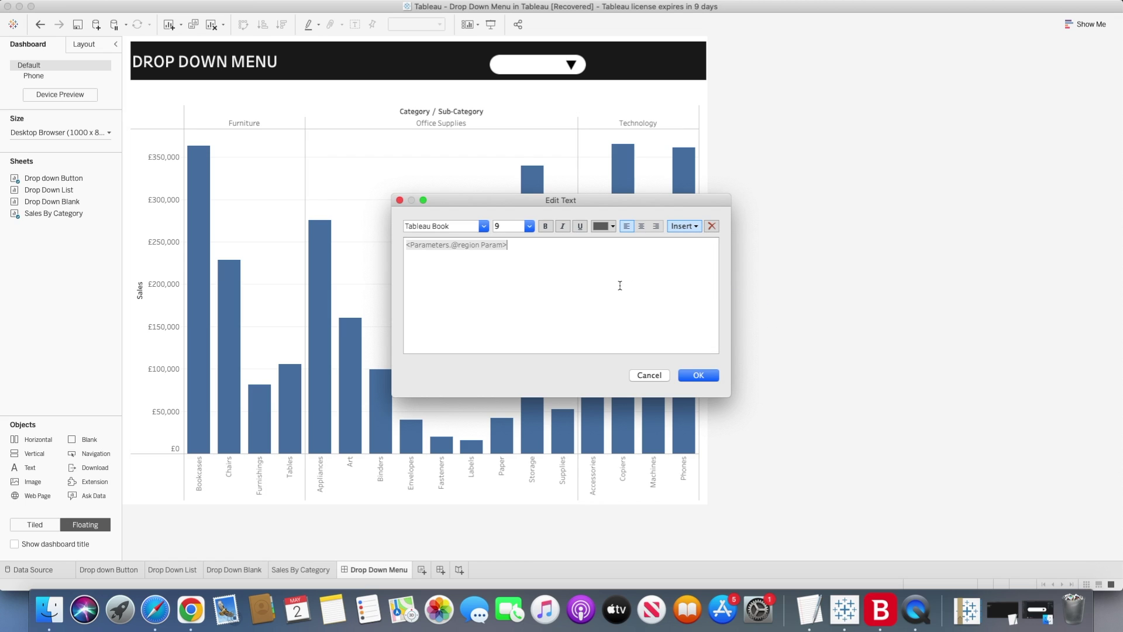
click(530, 227)
click(512, 276)
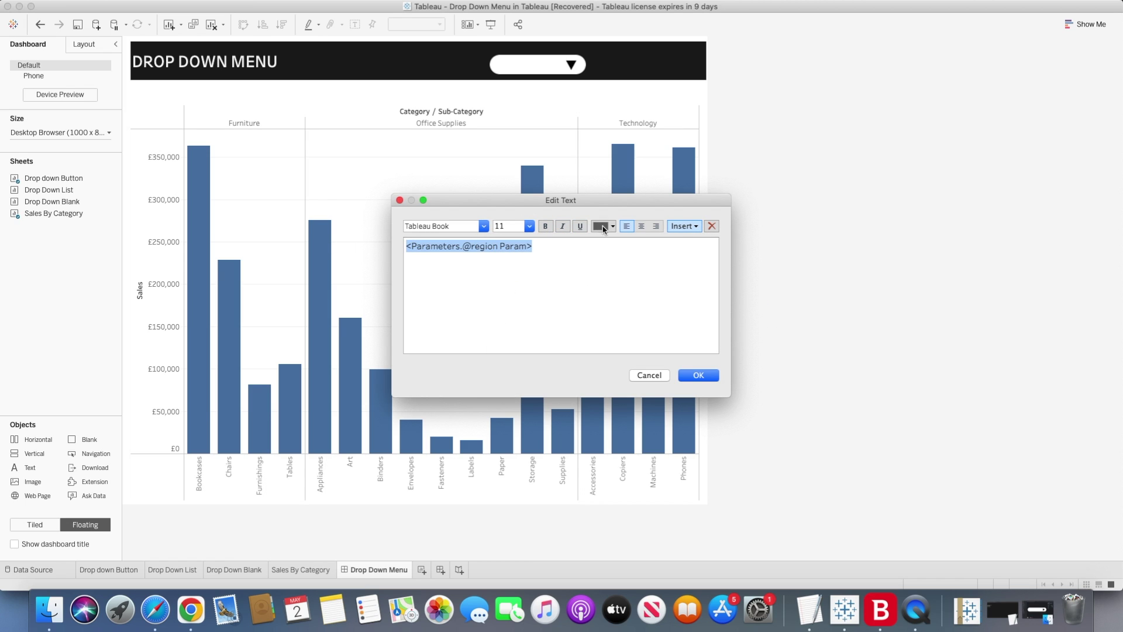
click(605, 227)
click(601, 258)
key(super+b)
click(697, 376)
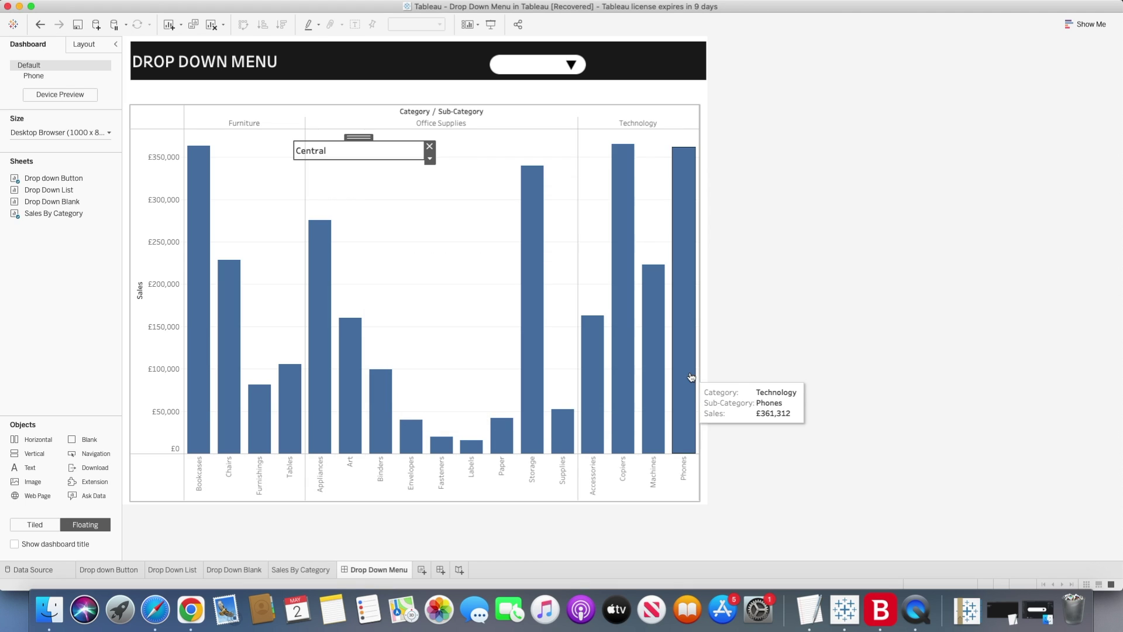
Narrow the region parameter text object and position it inside the pill-shaped button, clear of the arrow
drag(421, 158, 367, 159)
drag(335, 139, 542, 65)
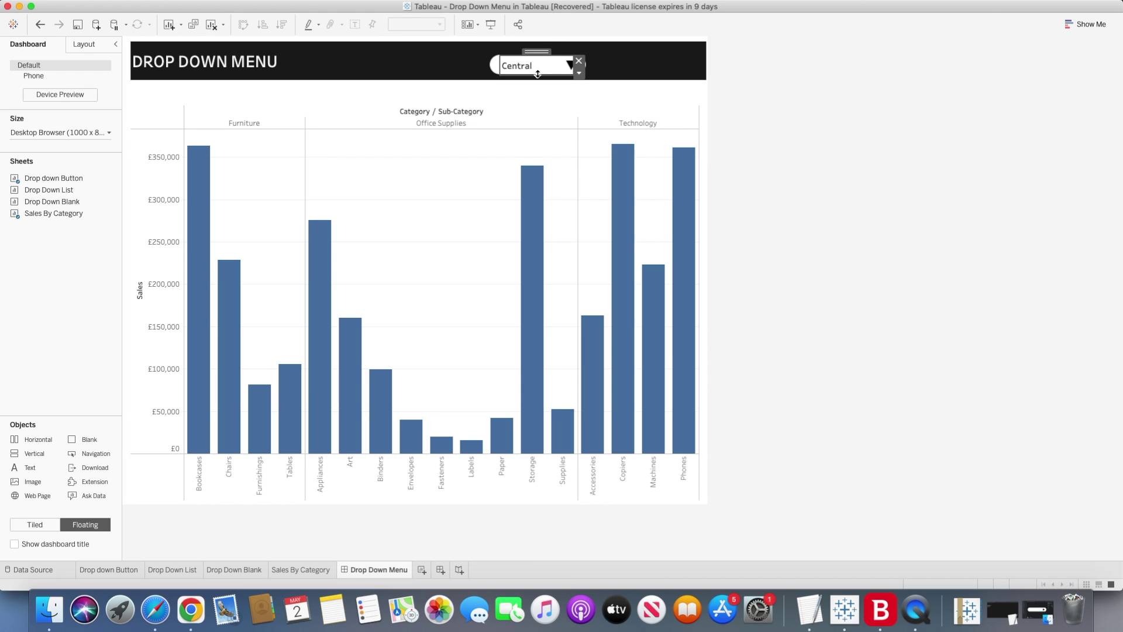
click(540, 71)
click(753, 74)
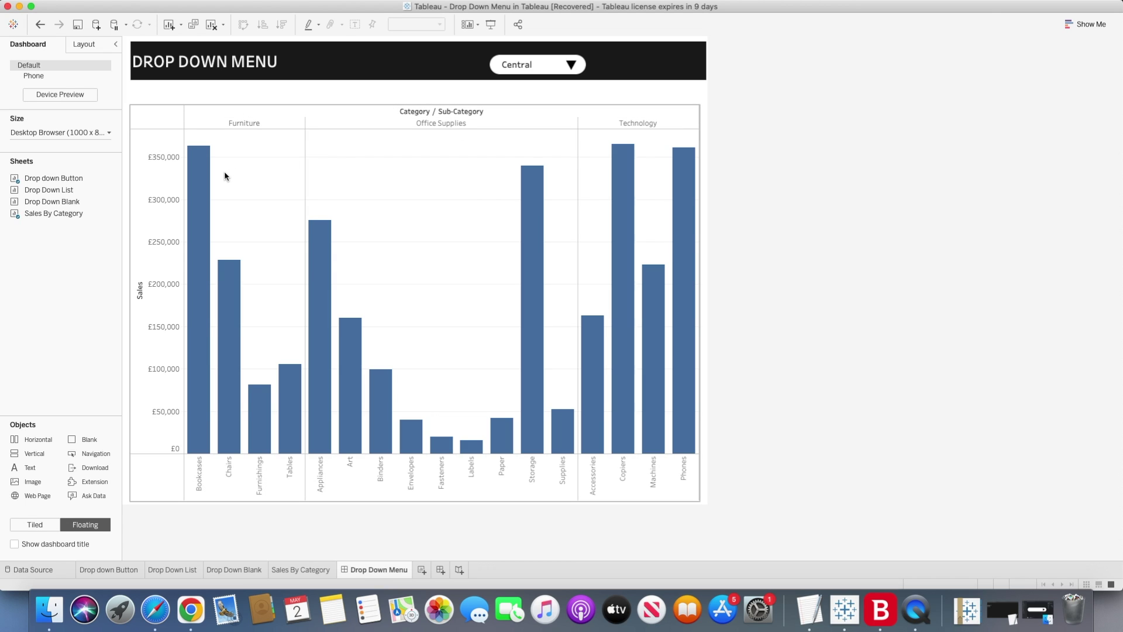
mouse_move(56, 194)
drag(57, 195, 499, 82)
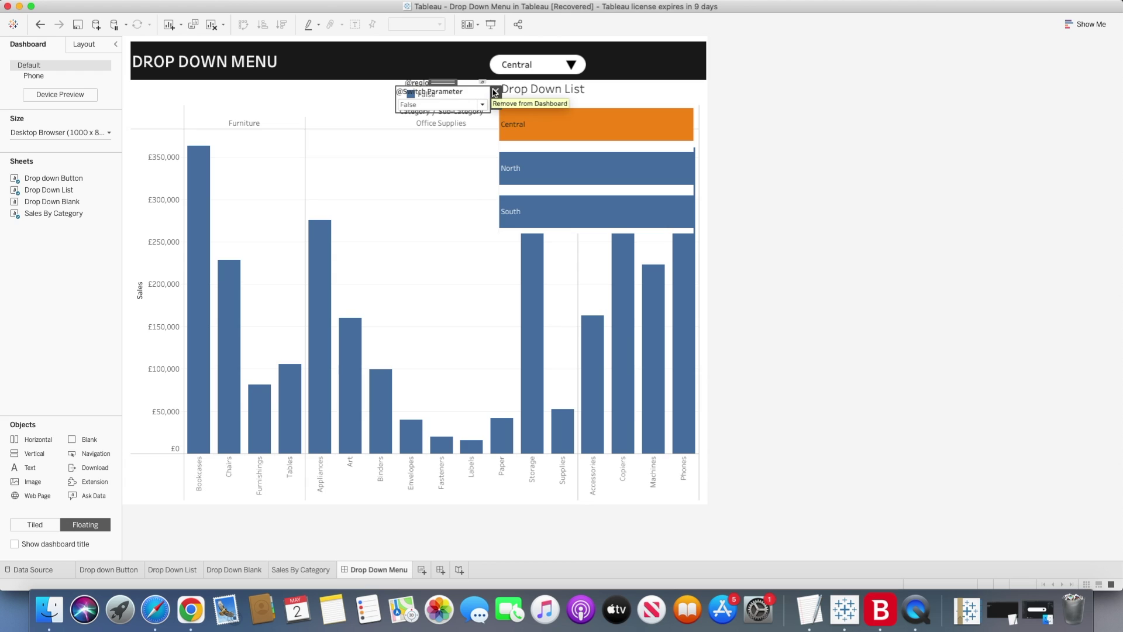
click(574, 92)
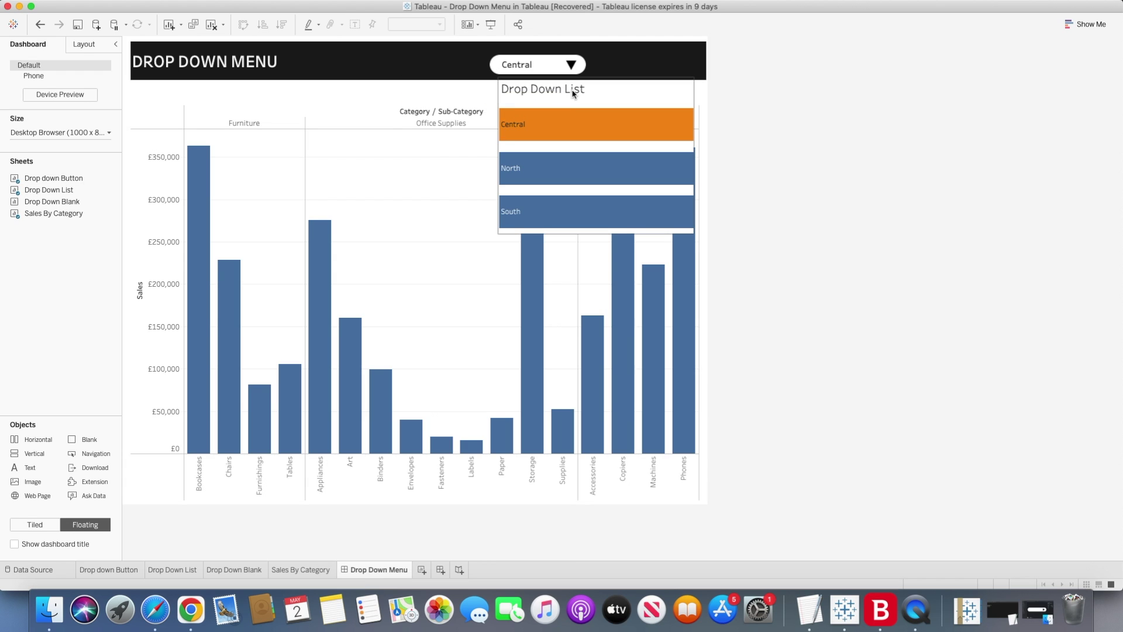
Hide the Drop Down List sheet's title and shrink the region list to roughly the button's width
right_click(574, 92)
click(564, 115)
drag(686, 220, 582, 161)
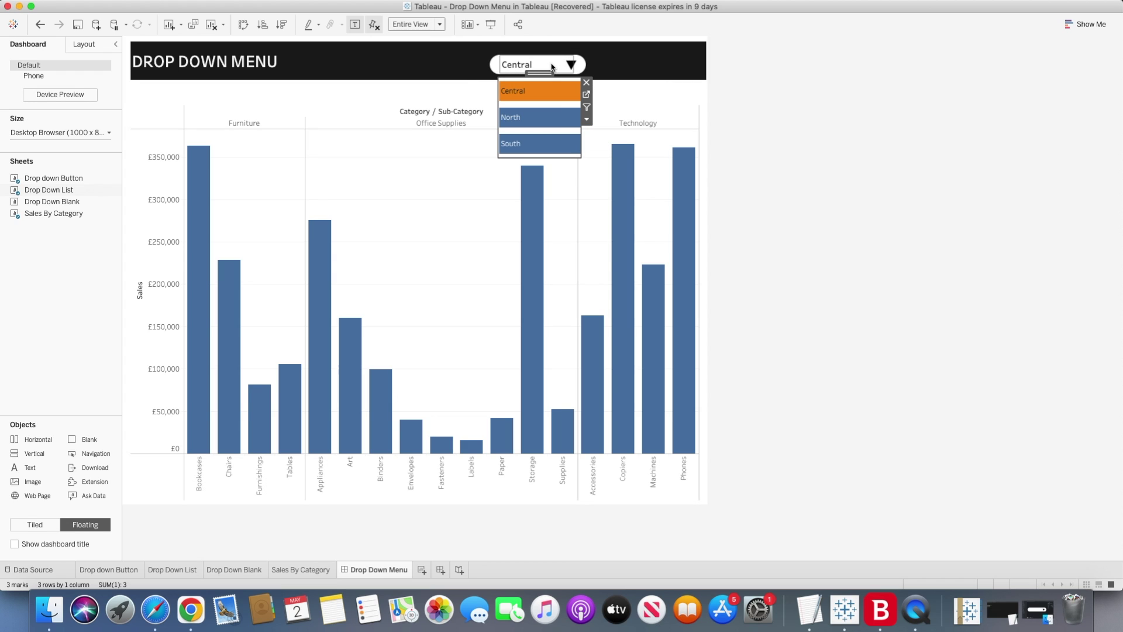
click(582, 118)
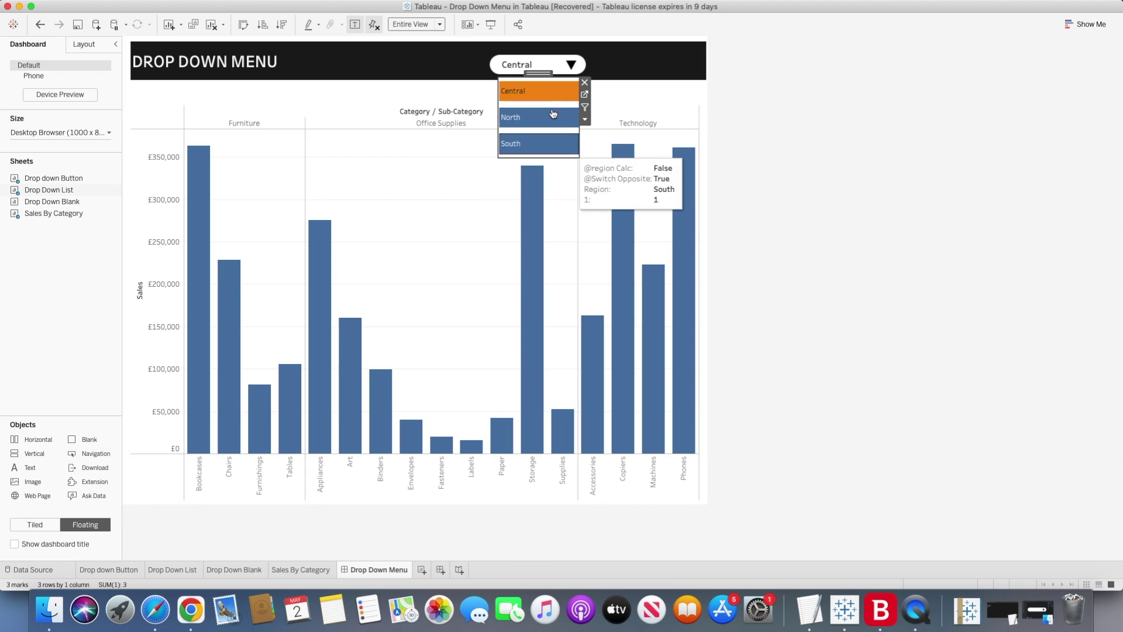
click(778, 129)
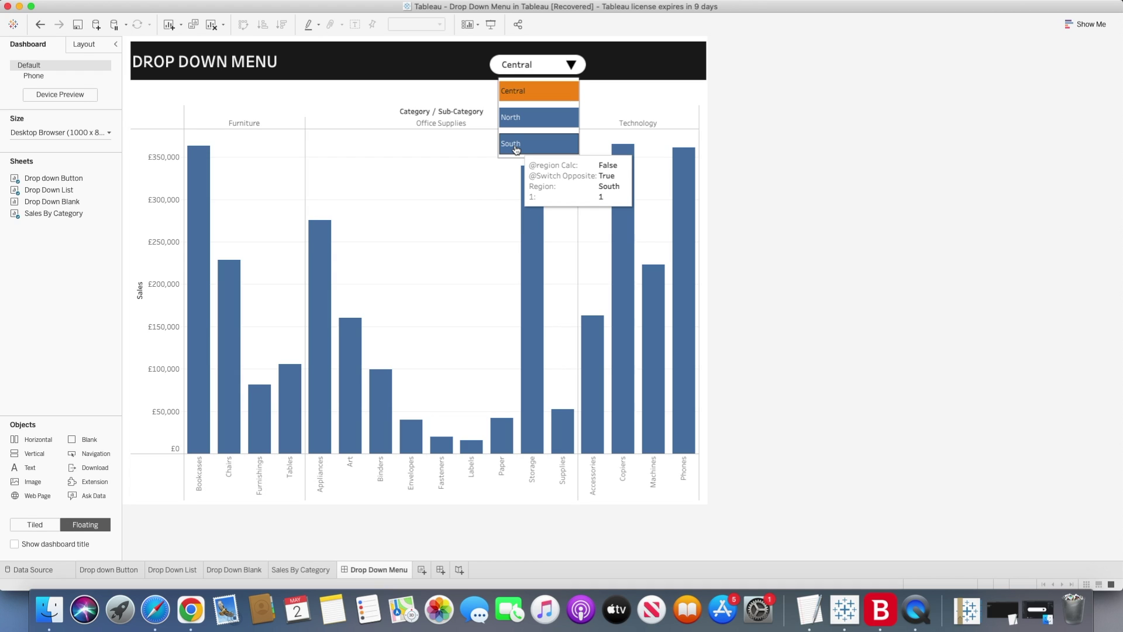
Place the Drop Down Blank sheet as a floating object, hide its title, and shrink and move it to cover the drop-down button
drag(62, 202, 271, 93)
right_click(304, 95)
click(314, 125)
drag(463, 239, 361, 110)
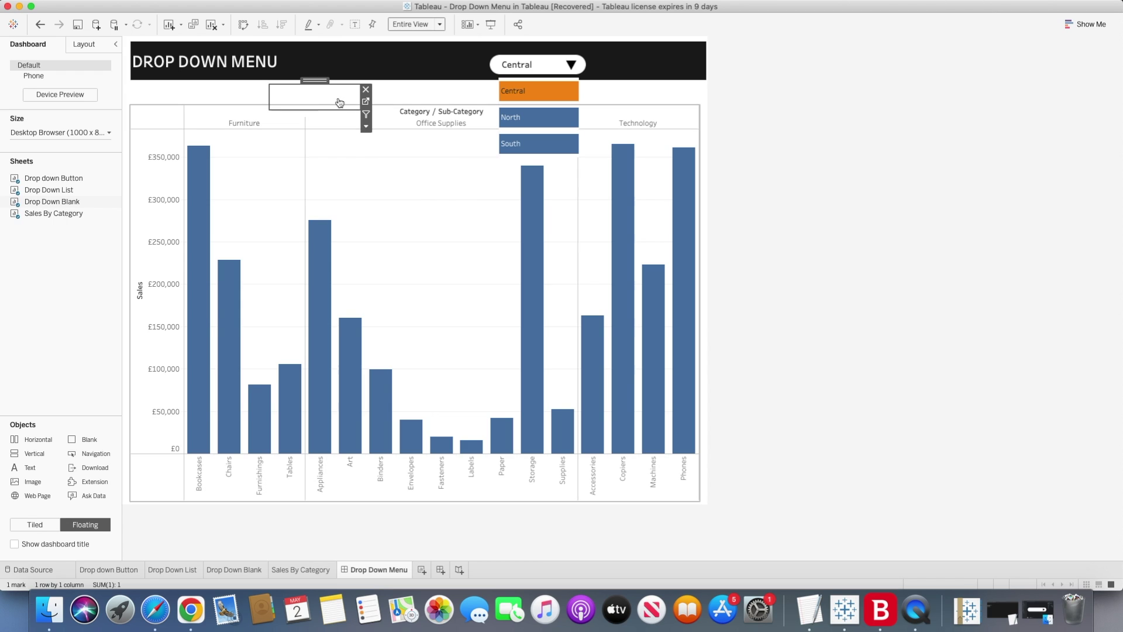
drag(320, 80, 579, 77)
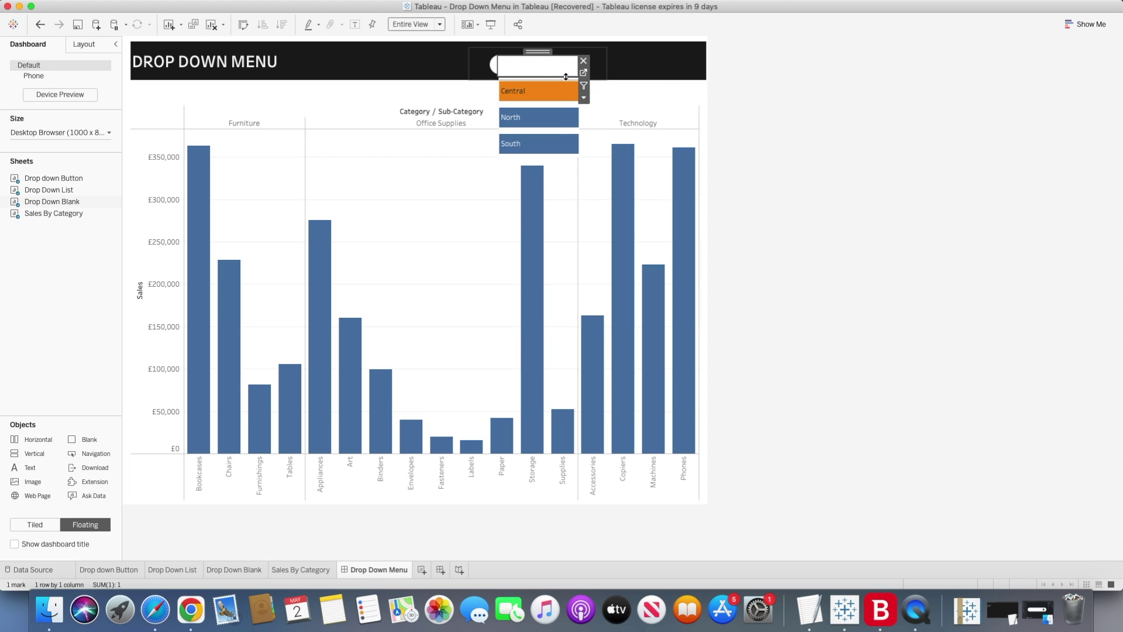
drag(576, 88, 567, 78)
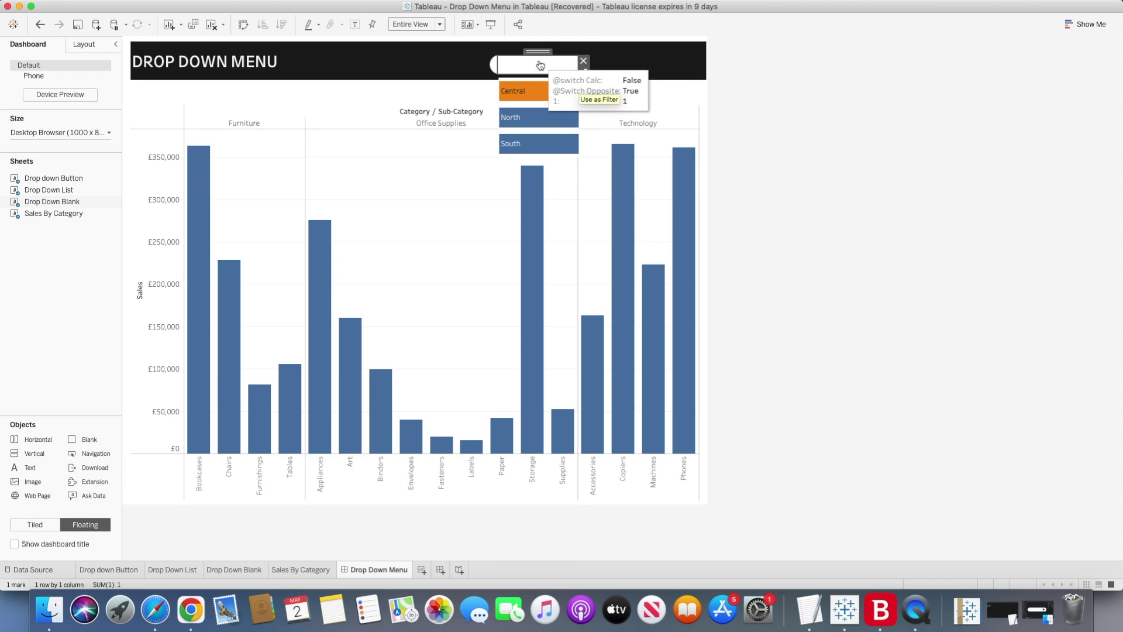
Set the worksheet shading of the Drop Down Blank sheet covering the dashboard's drop-down button to None
click(539, 66)
right_click(539, 66)
click(556, 120)
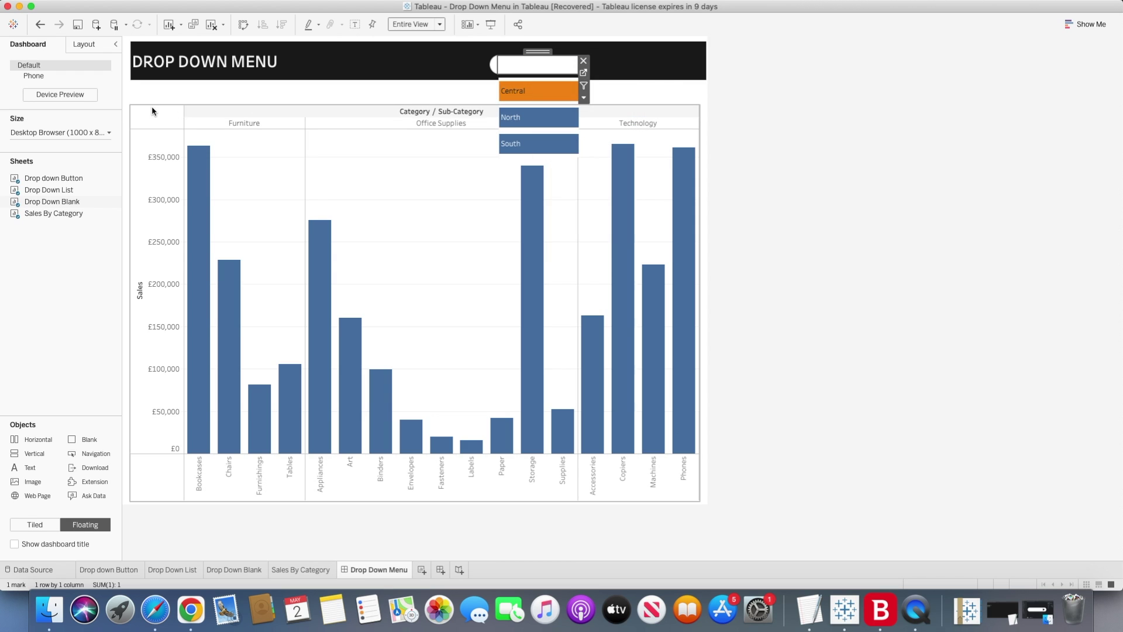
click(43, 65)
click(75, 117)
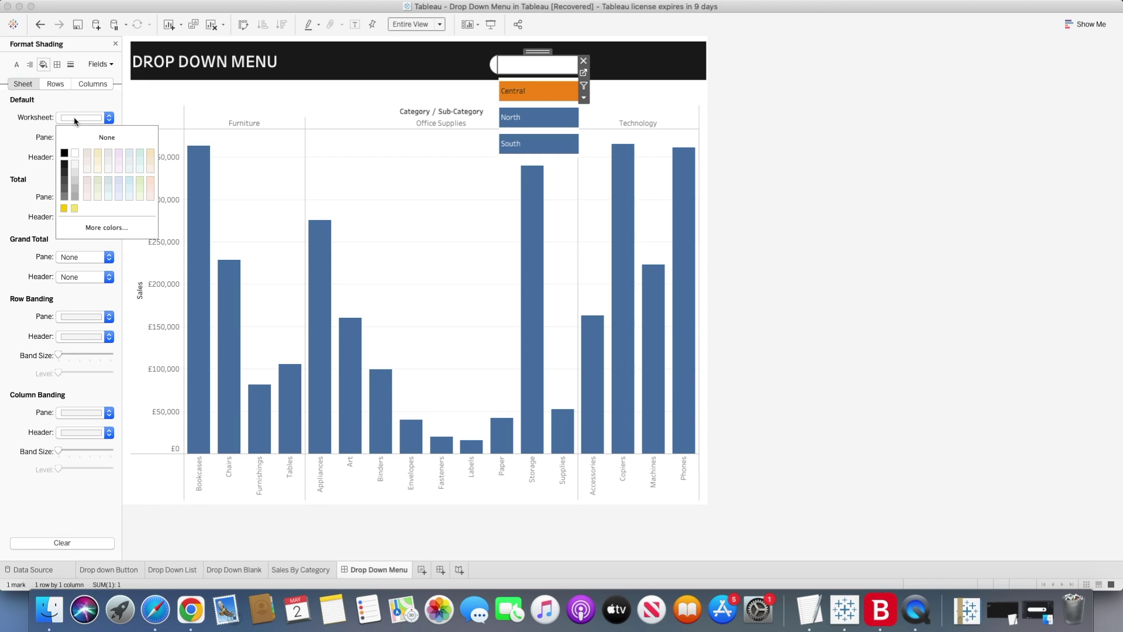
click(888, 121)
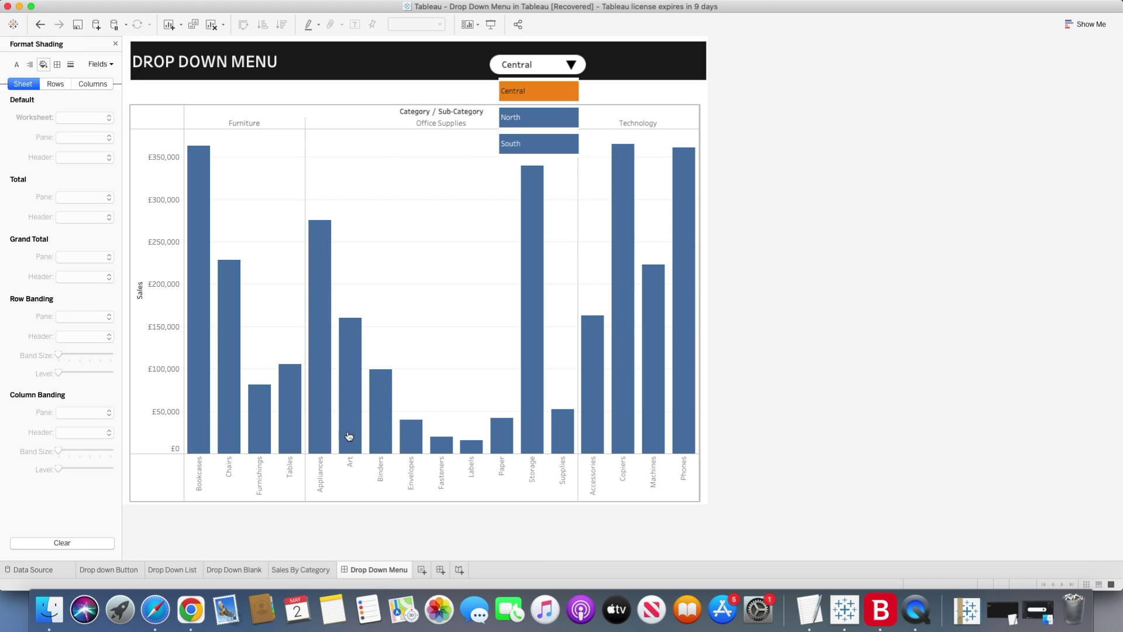
click(309, 572)
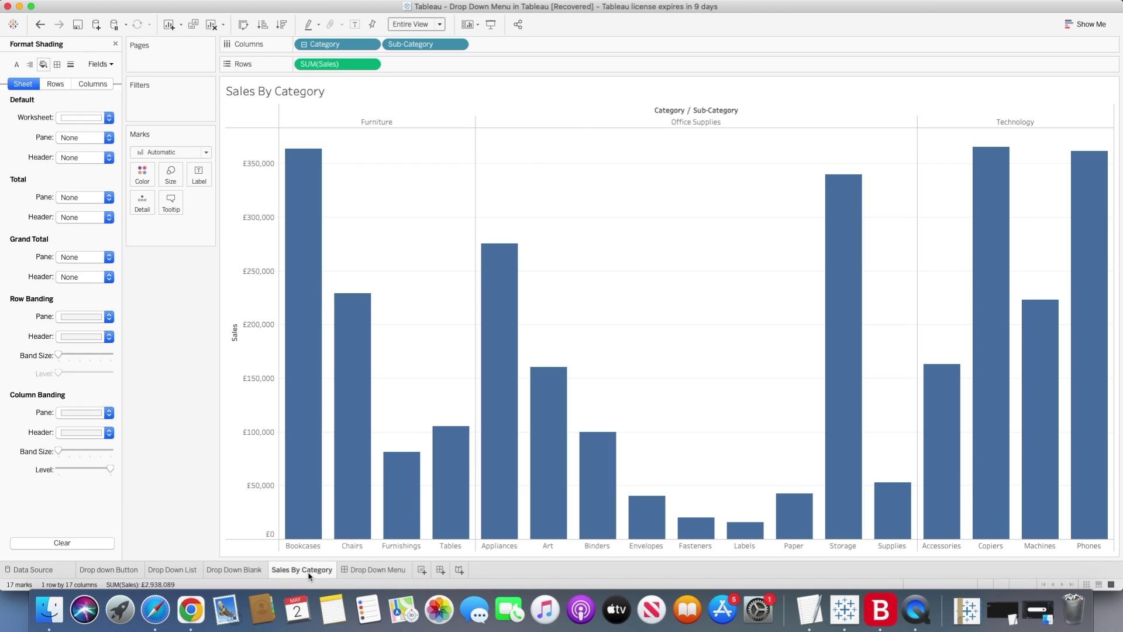
click(116, 43)
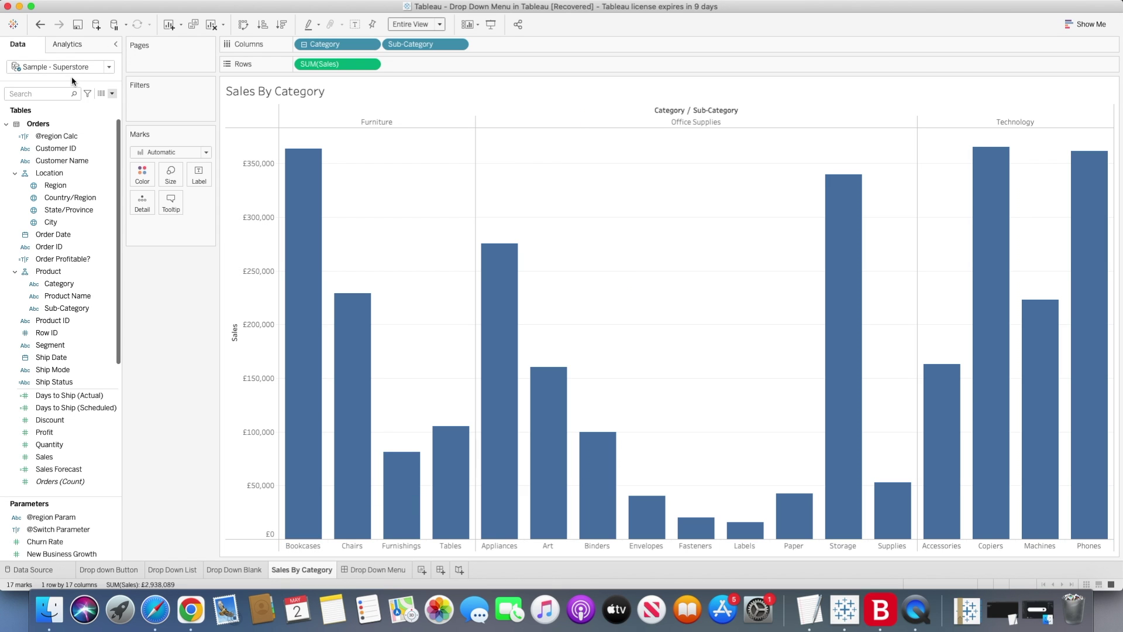
click(62, 138)
drag(62, 138, 163, 107)
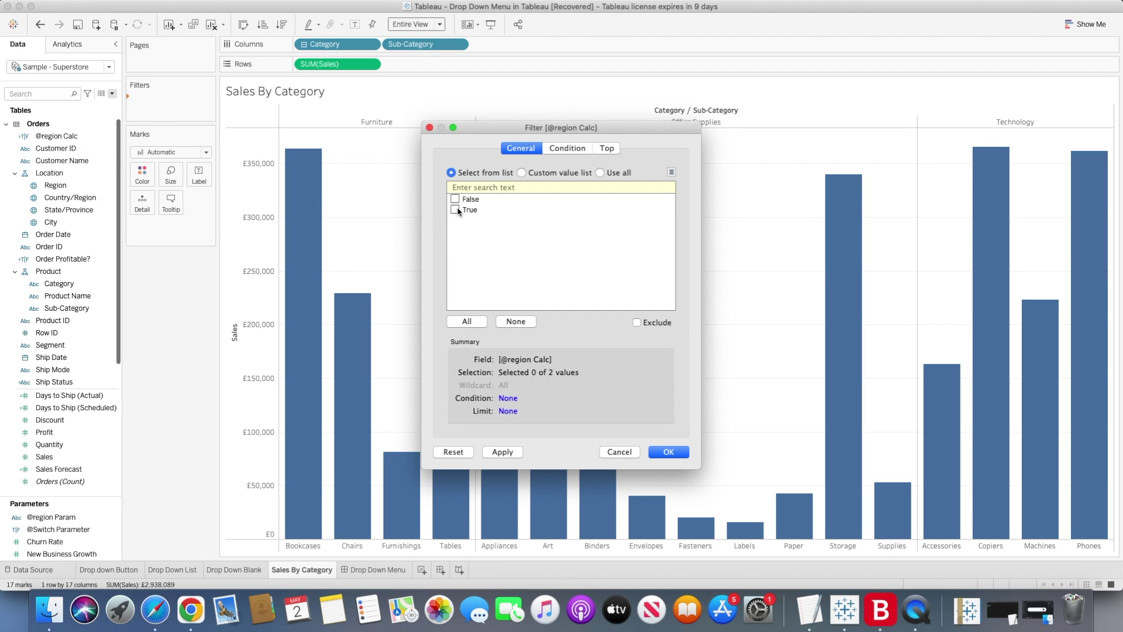
click(668, 452)
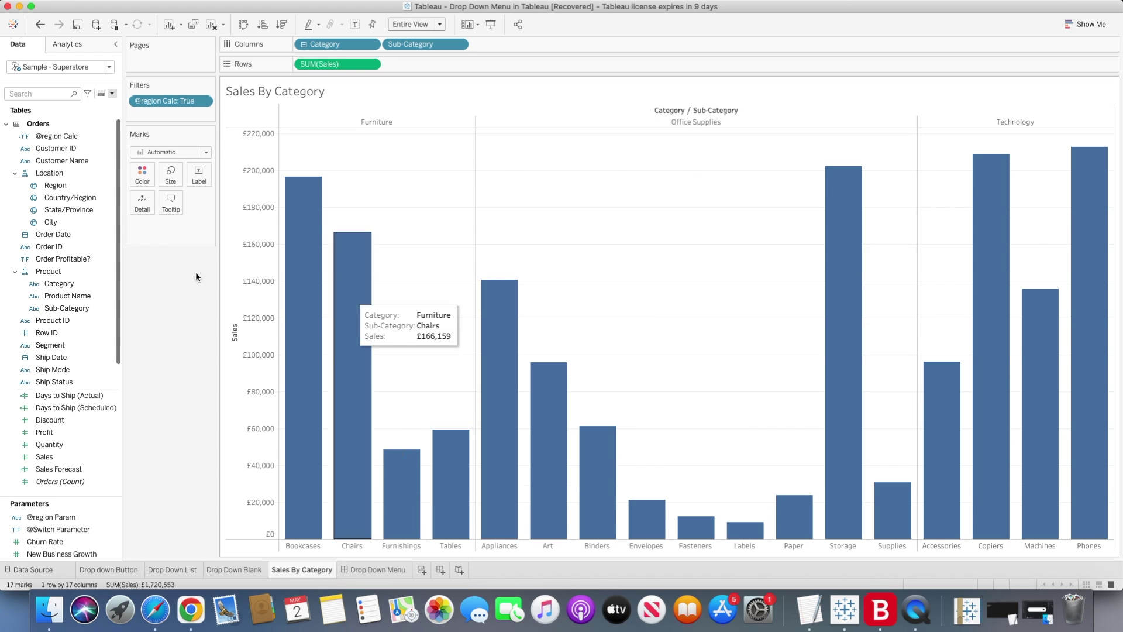
click(61, 517)
right_click(63, 517)
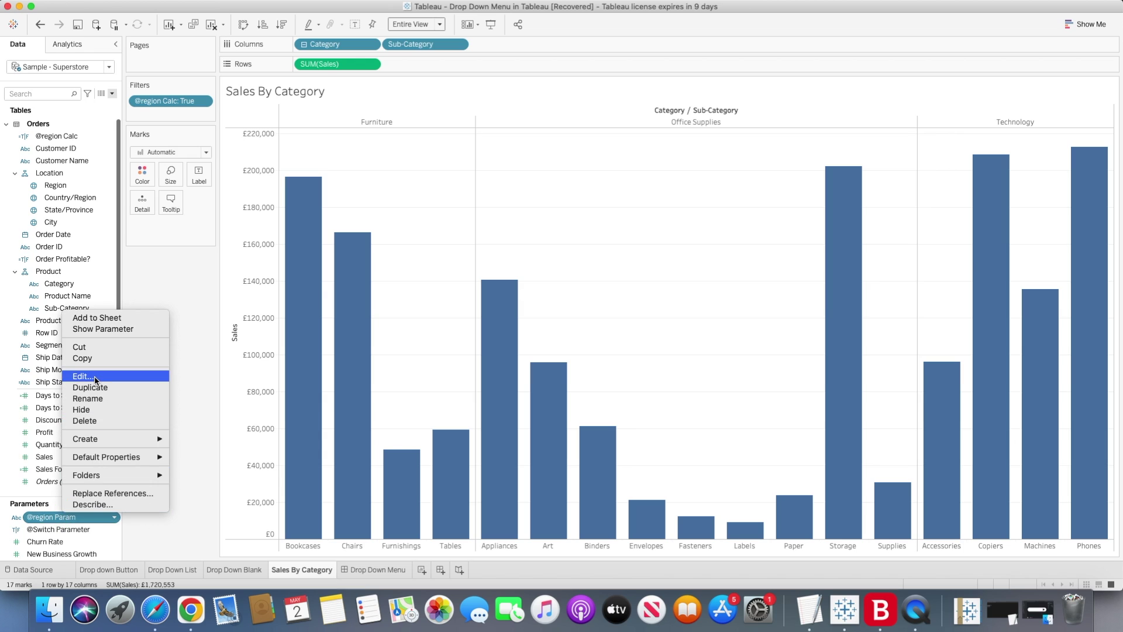
click(110, 329)
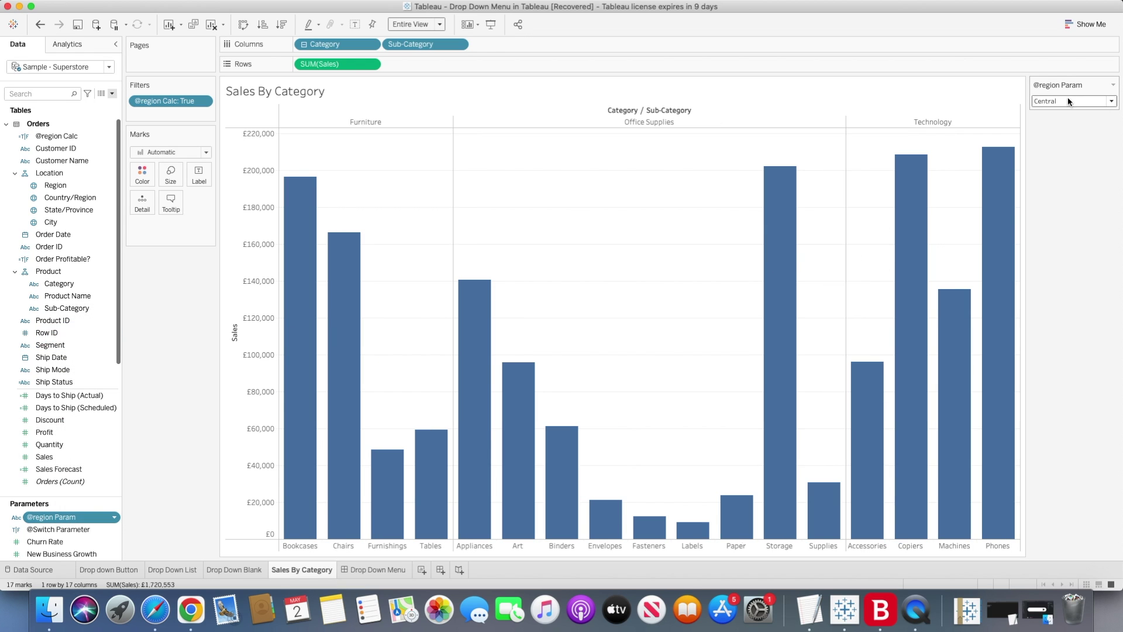
click(1069, 102)
click(1061, 121)
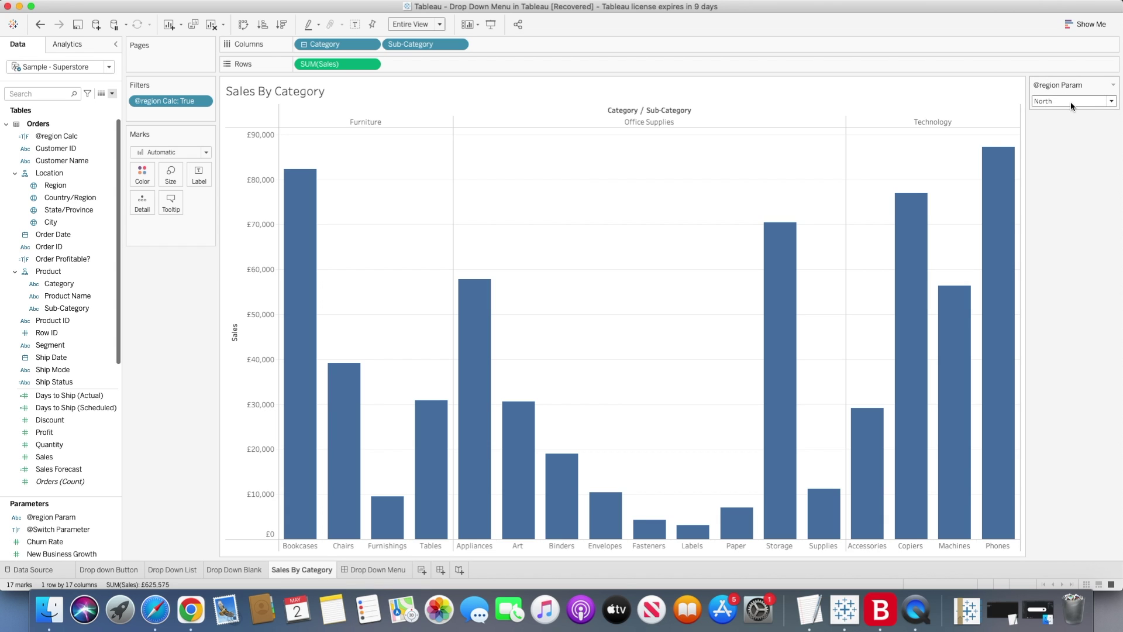
Add a Change Parameter action named "Select Region" to the Drop Down Menu dashboard, with Drop Down List as its only source sheet
click(378, 569)
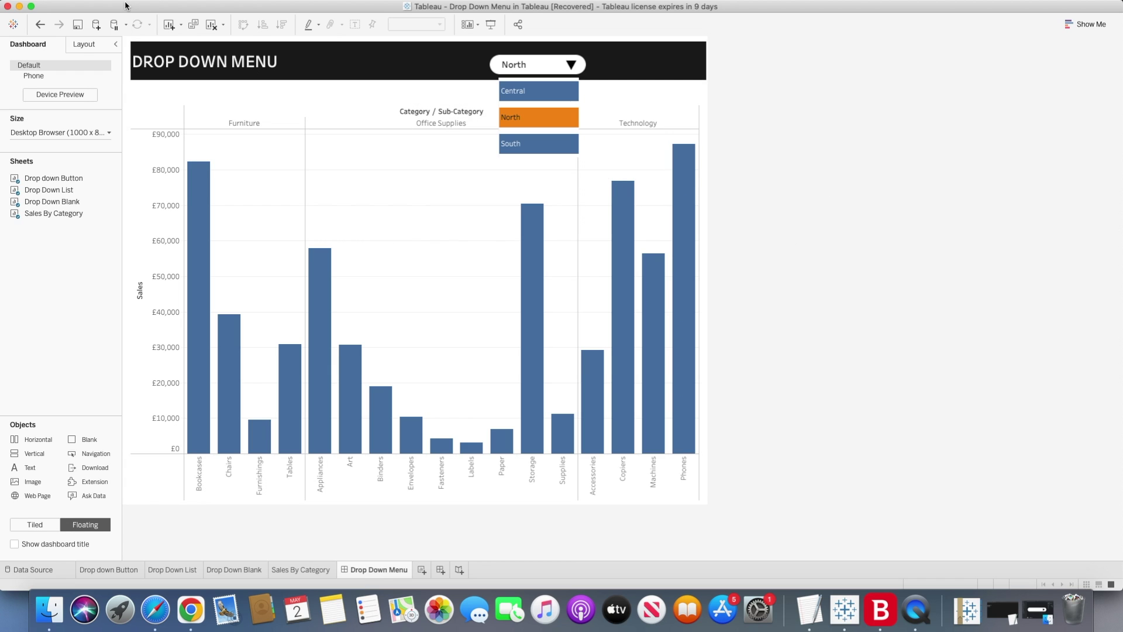
mouse_move(131, 6)
click(187, 6)
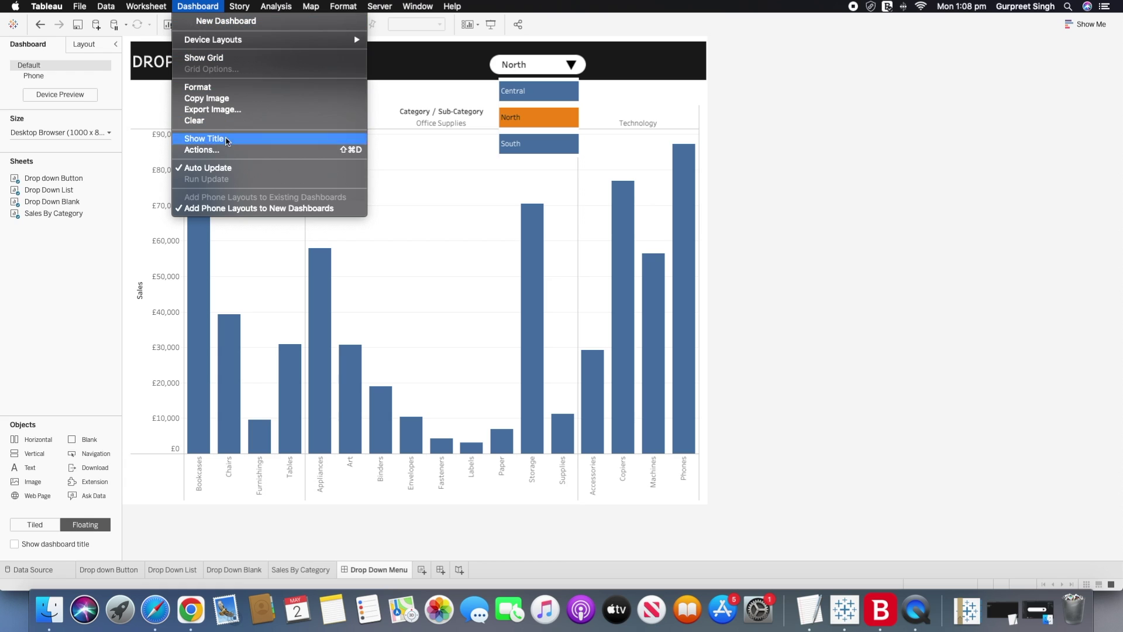
click(215, 150)
click(377, 389)
click(462, 436)
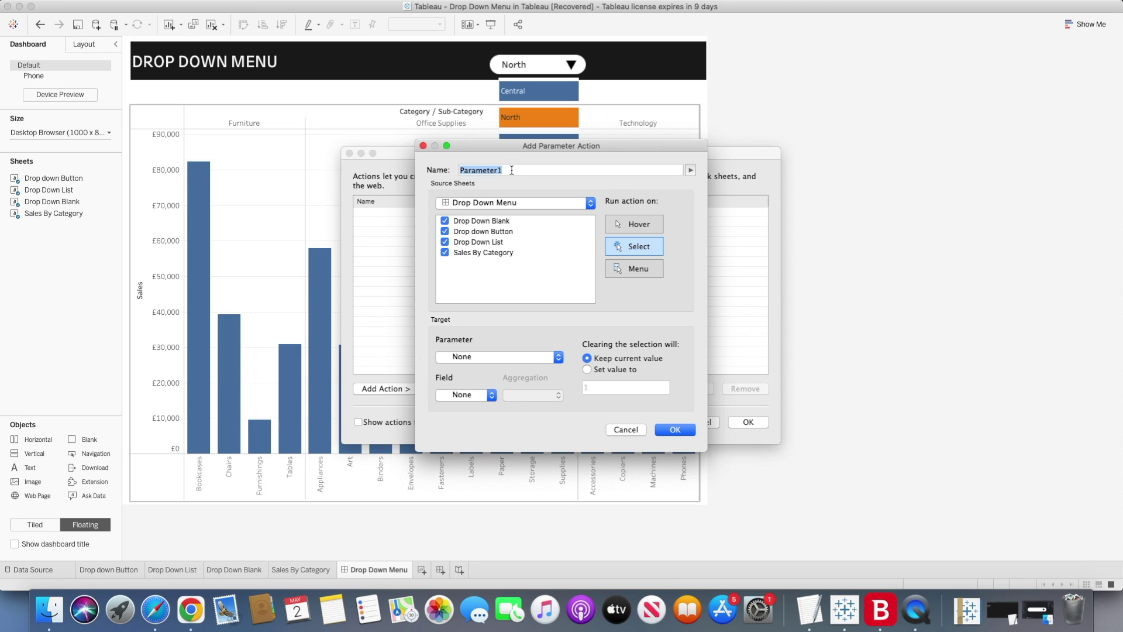
text(Select Region)
click(445, 252)
click(444, 231)
click(445, 221)
click(473, 358)
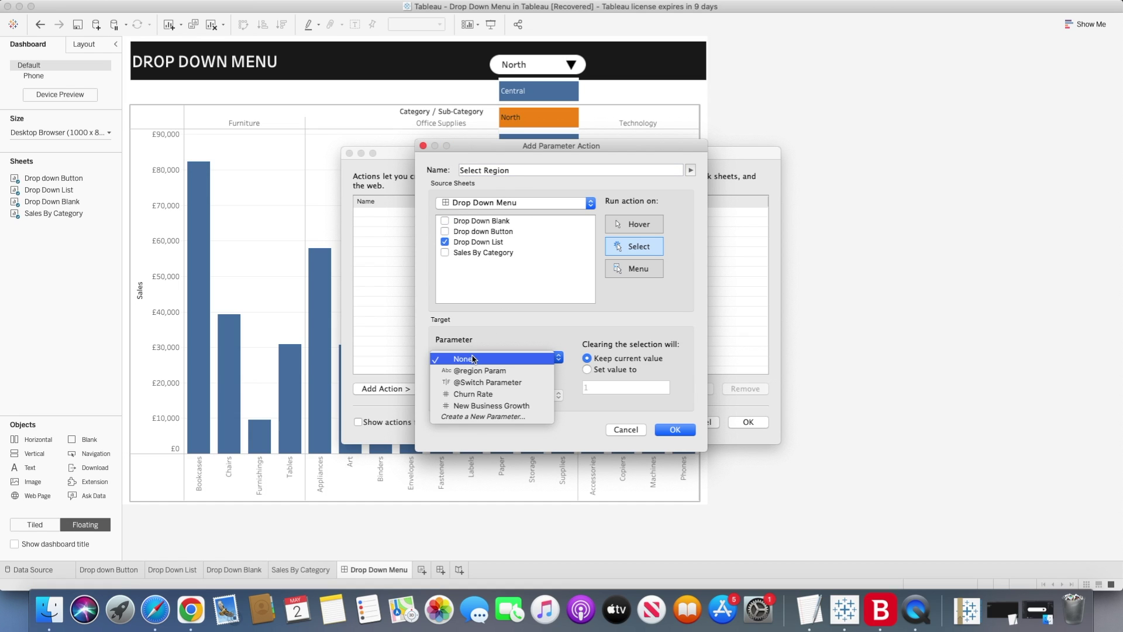
click(477, 370)
click(472, 398)
click(477, 413)
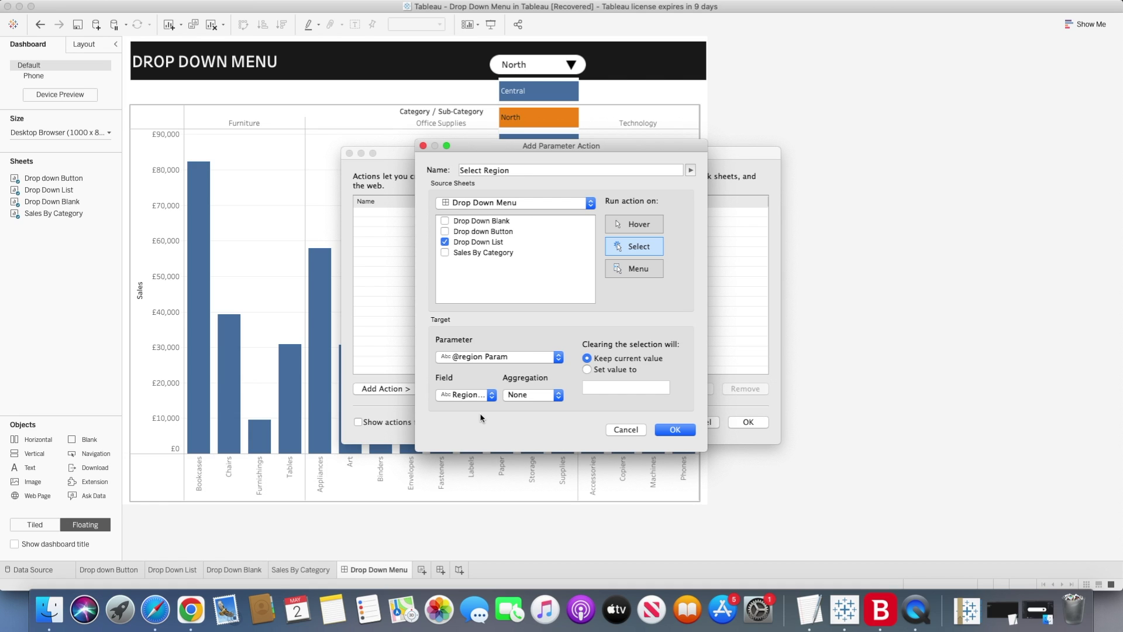
click(675, 431)
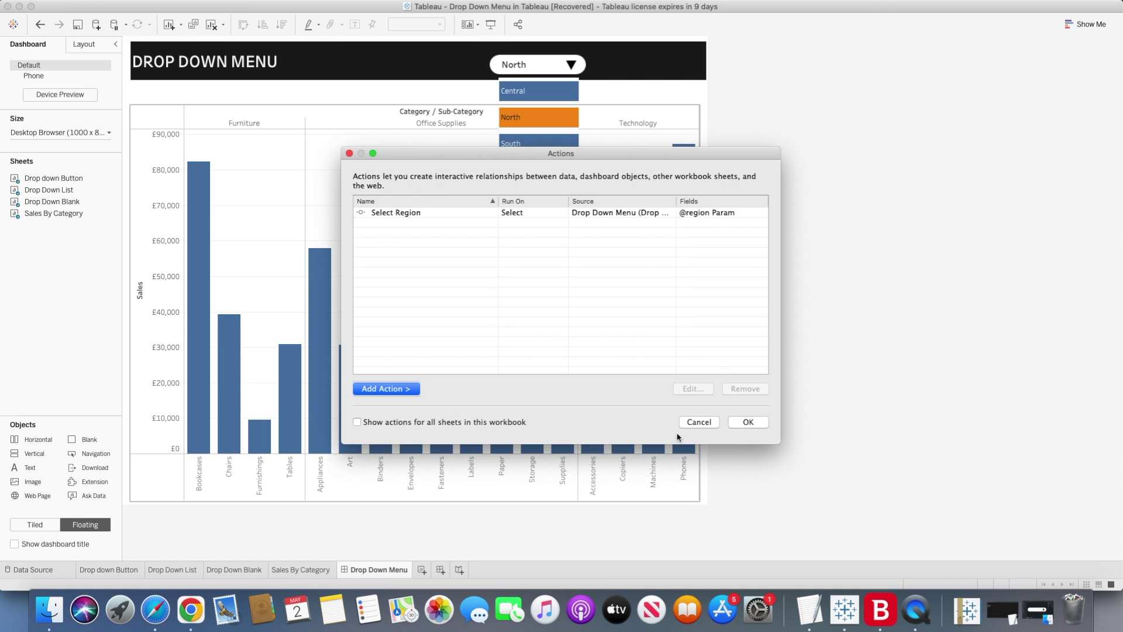
Add a second Change Parameter action named "Change Togggle", with Drop Down Blank as its only source sheet
click(400, 390)
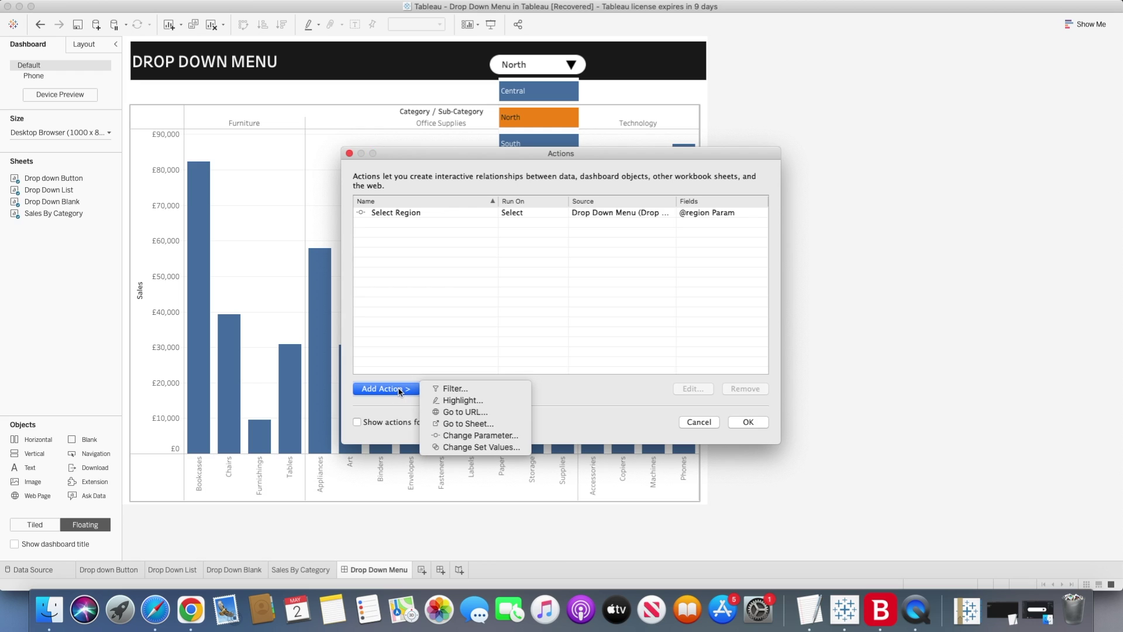
click(475, 436)
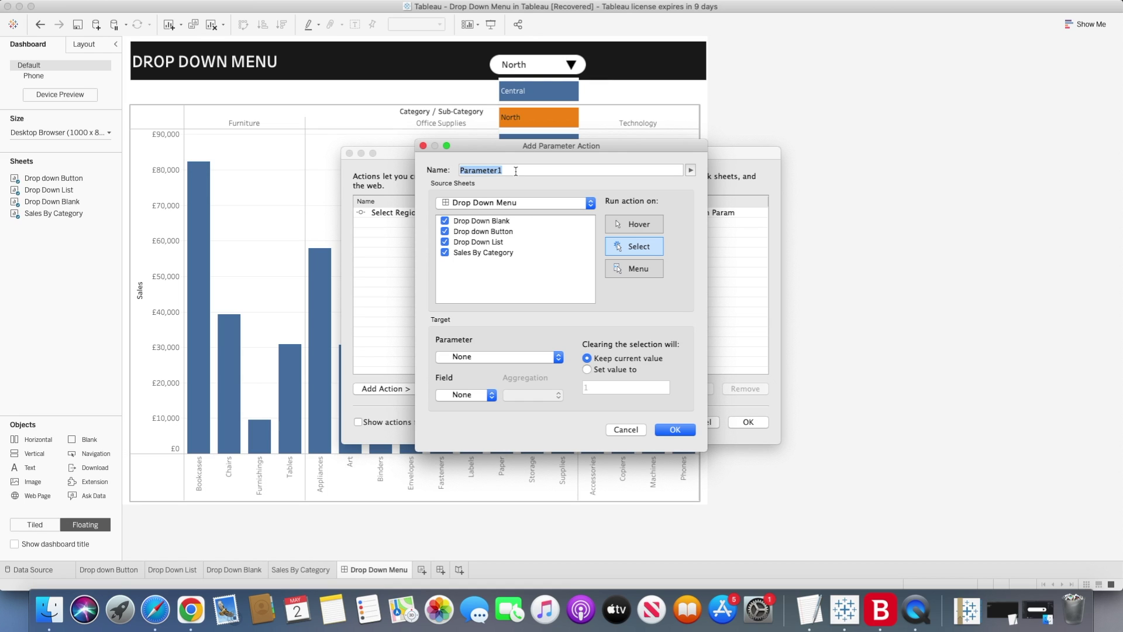
text(Change Togggle)
click(444, 232)
click(444, 243)
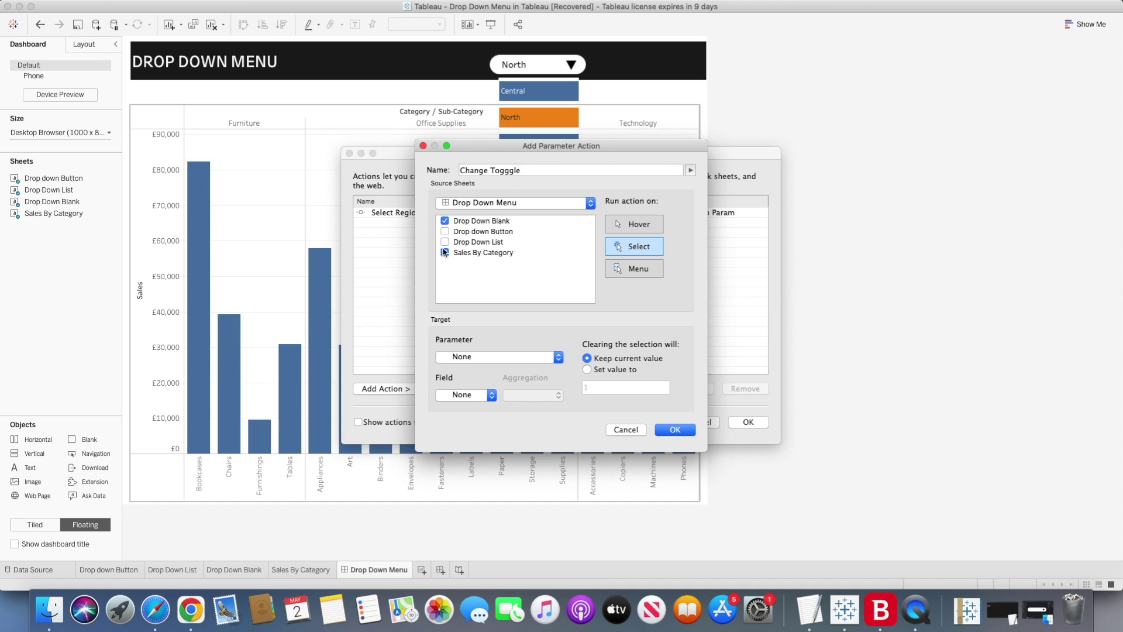
click(444, 253)
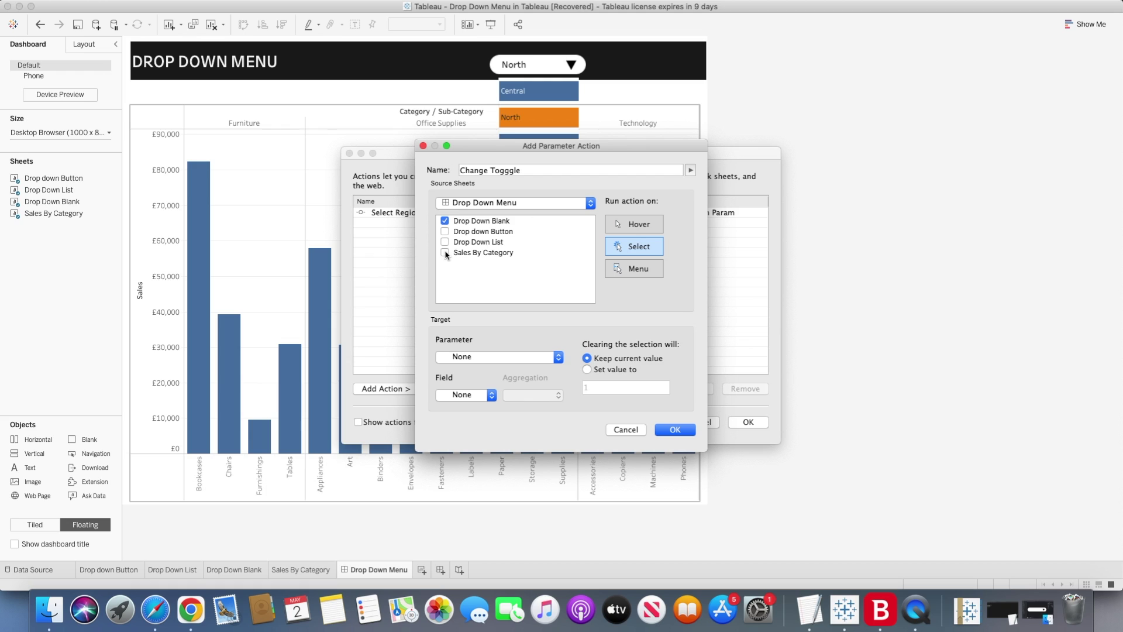
click(496, 358)
click(502, 388)
click(480, 397)
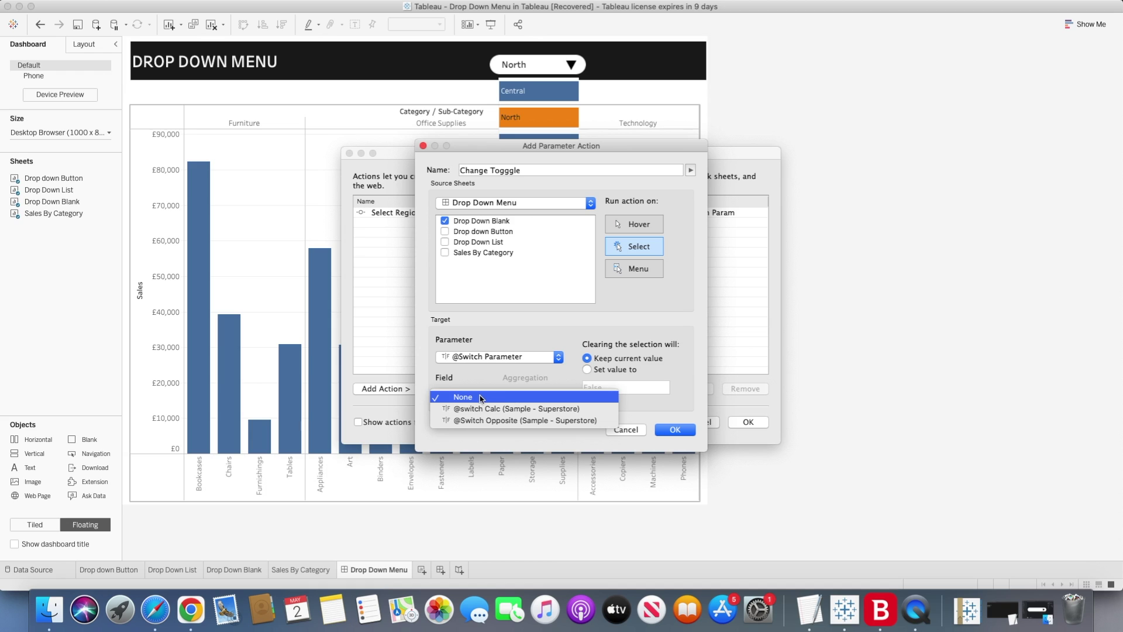
click(502, 421)
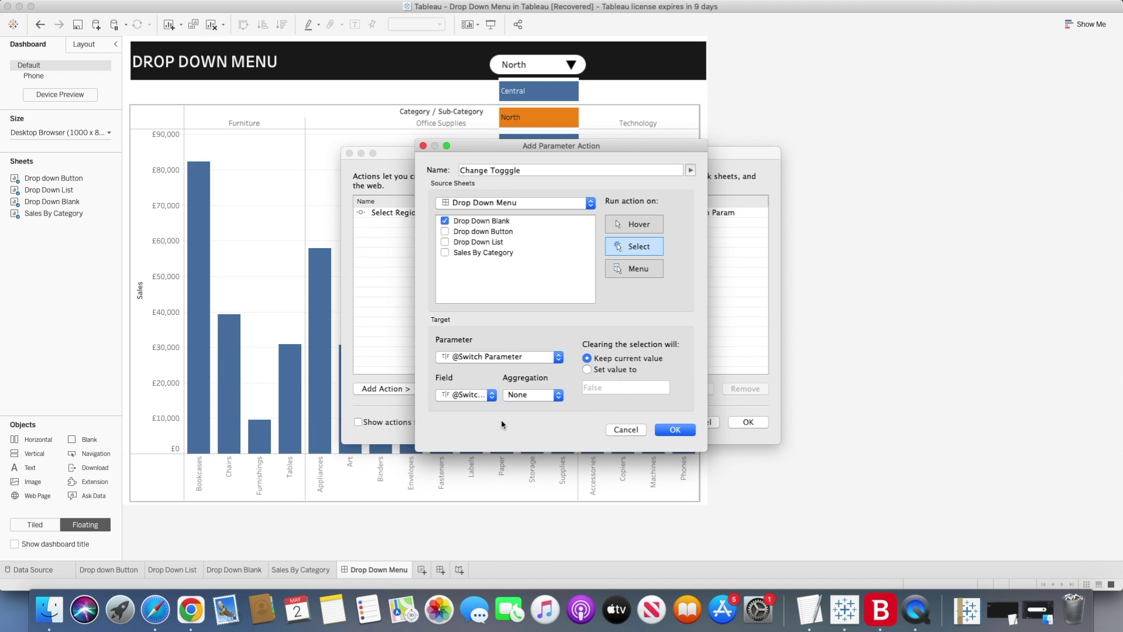
click(677, 430)
click(747, 420)
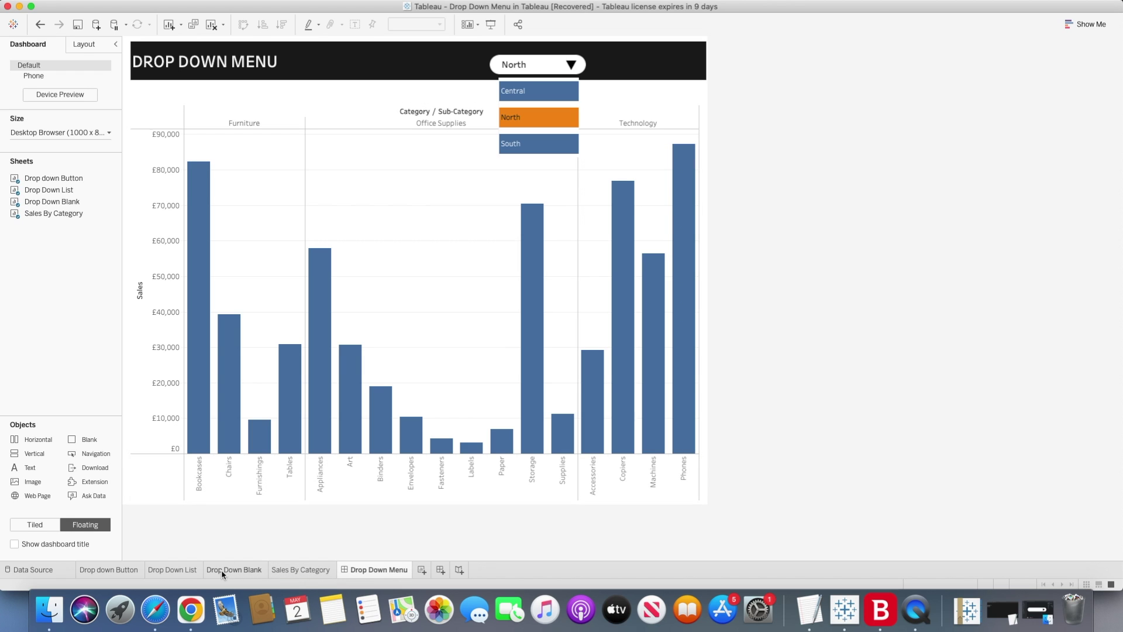
click(184, 570)
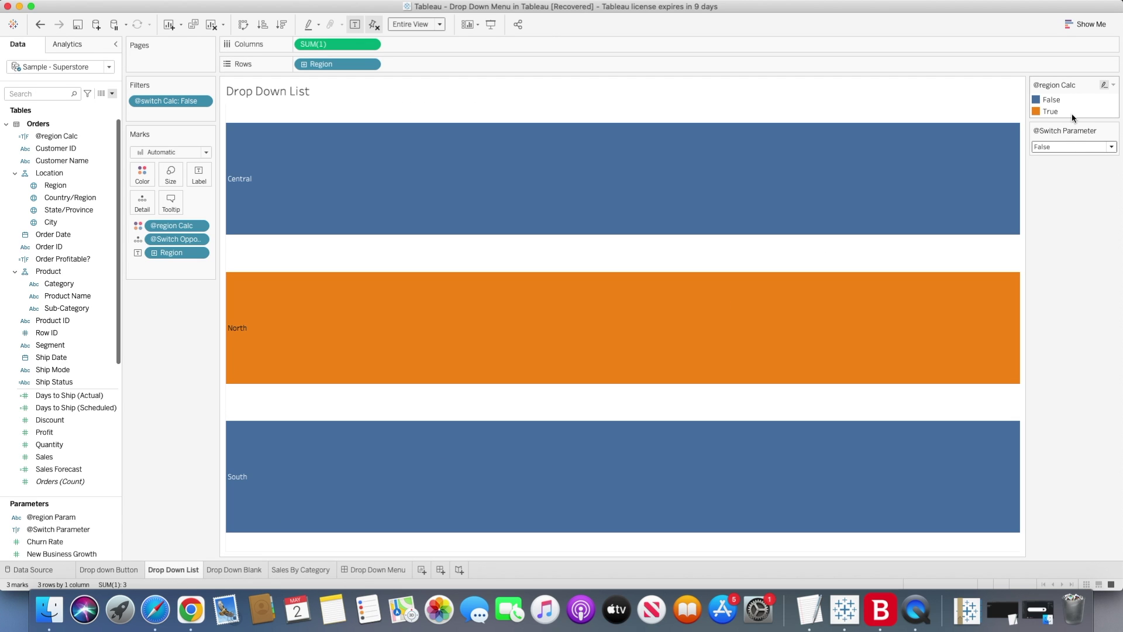
click(1069, 147)
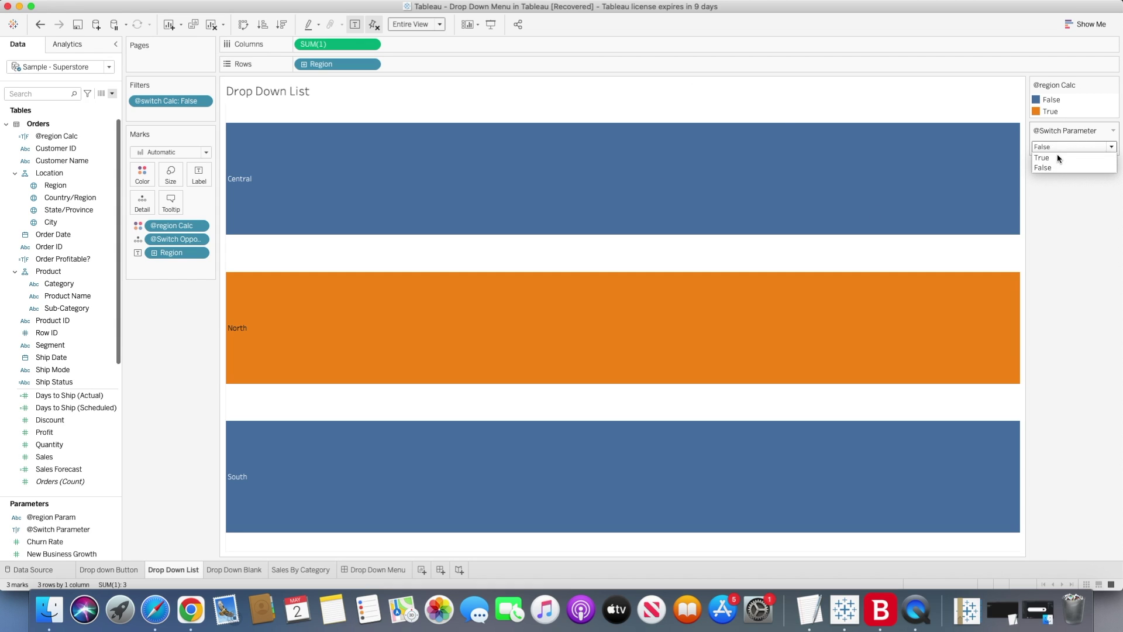
click(1057, 156)
click(1062, 136)
click(1057, 151)
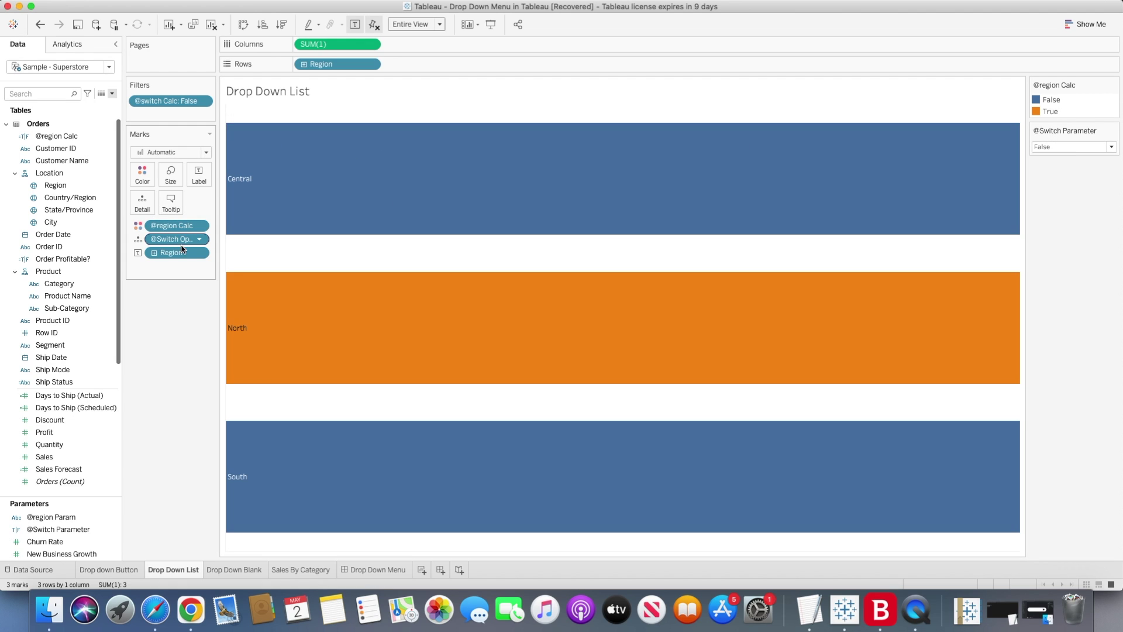
Test region selection on the Drop Down Menu dashboard by choosing South, Central and North in the drop-down list
click(367, 572)
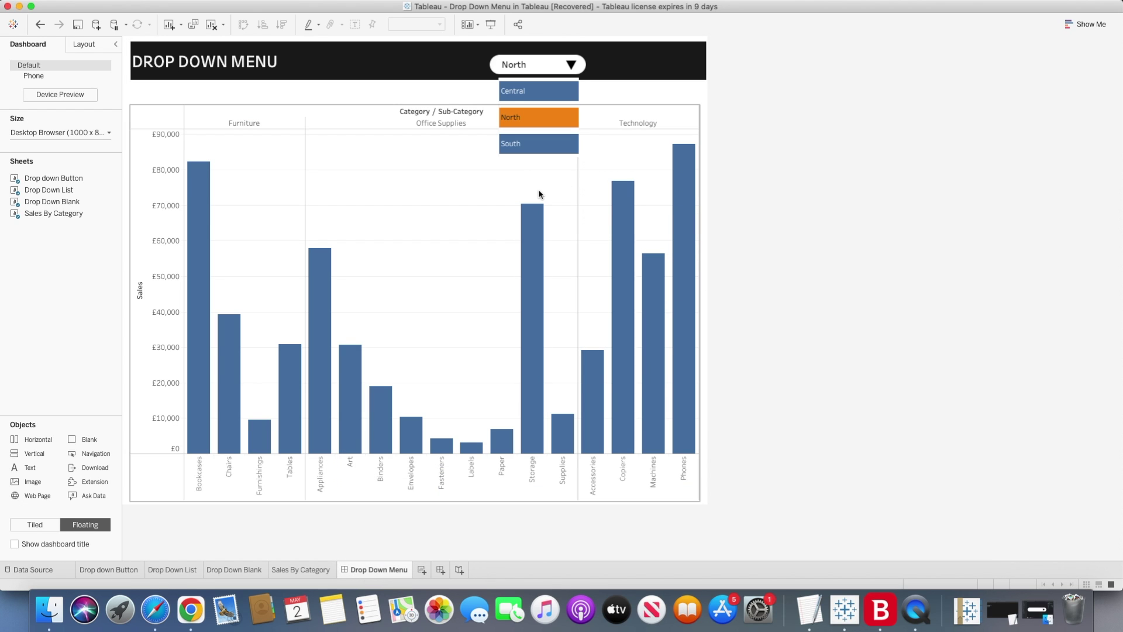
click(532, 145)
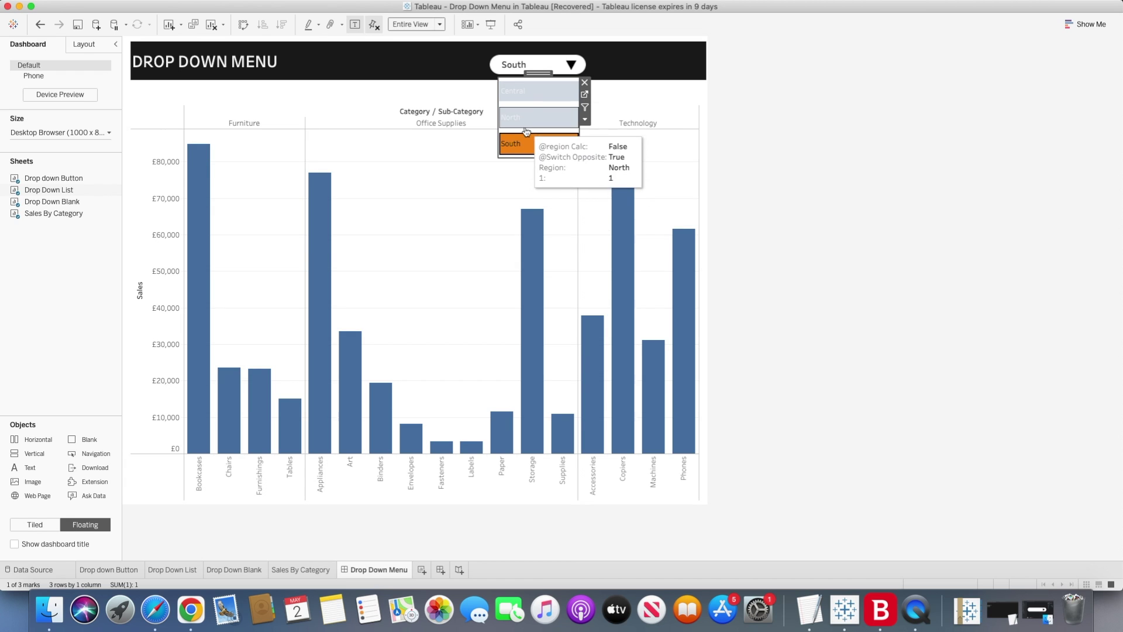
click(530, 95)
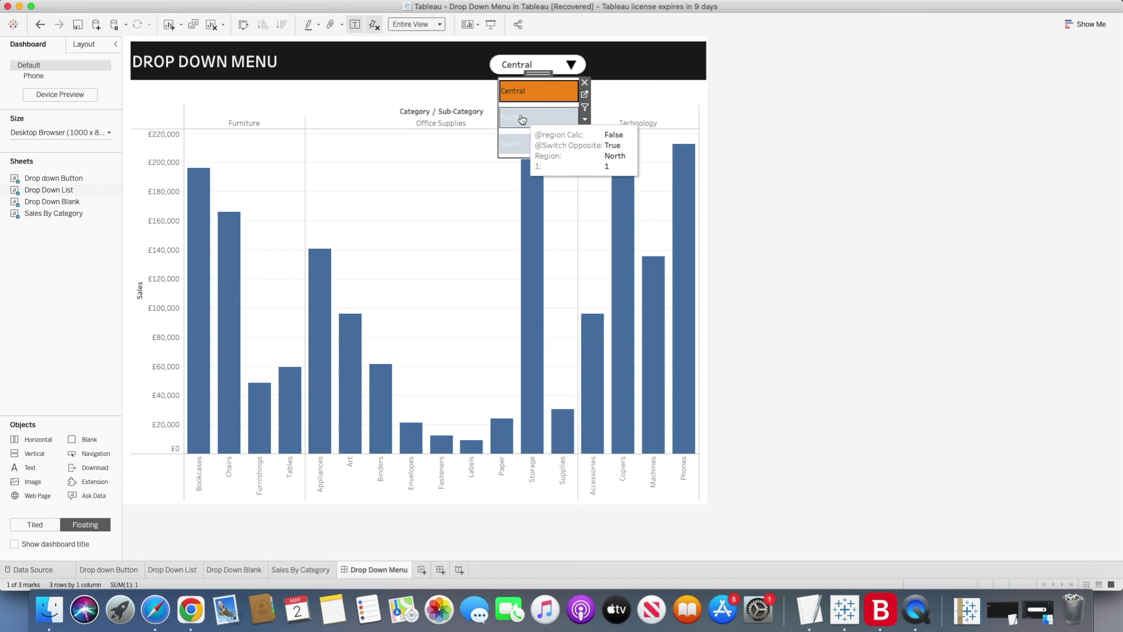
click(522, 117)
click(519, 147)
click(531, 92)
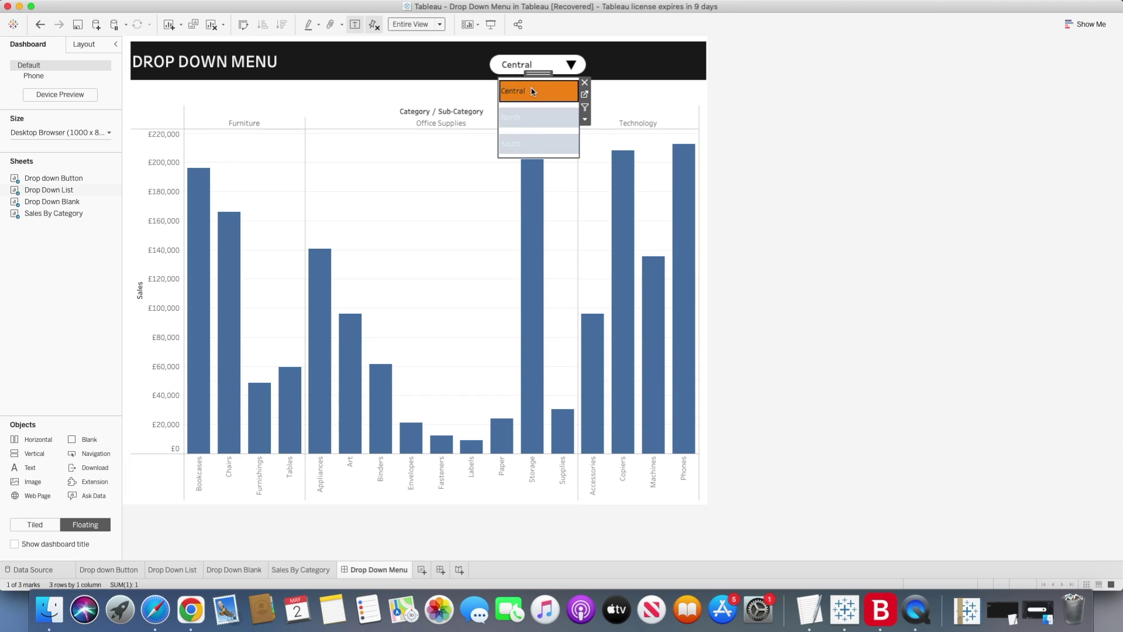
click(522, 117)
click(807, 107)
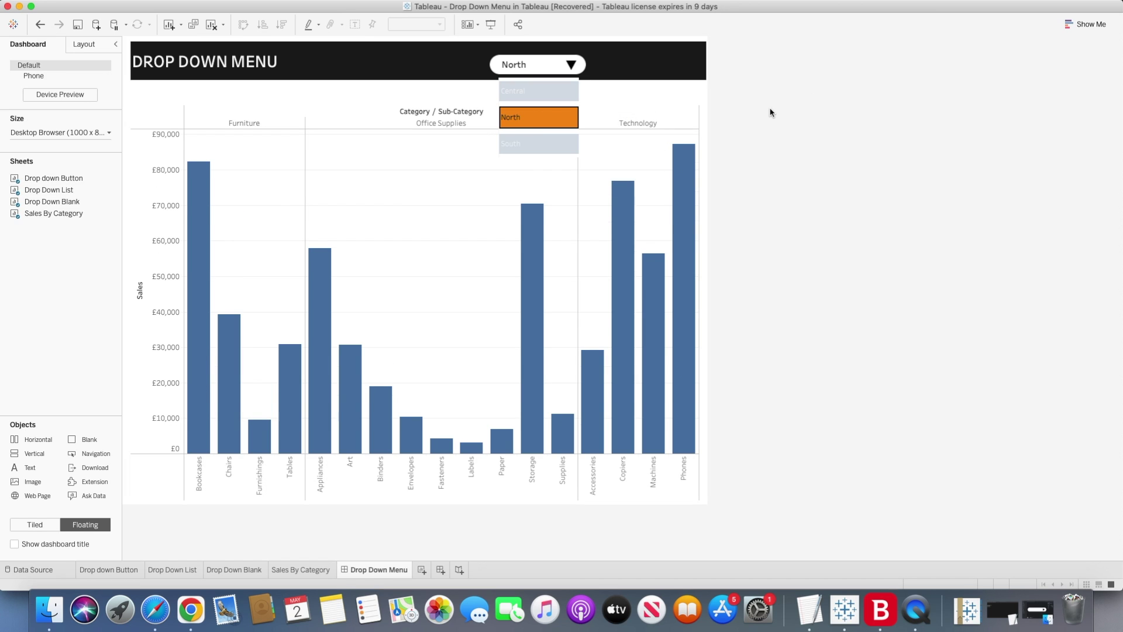
click(549, 91)
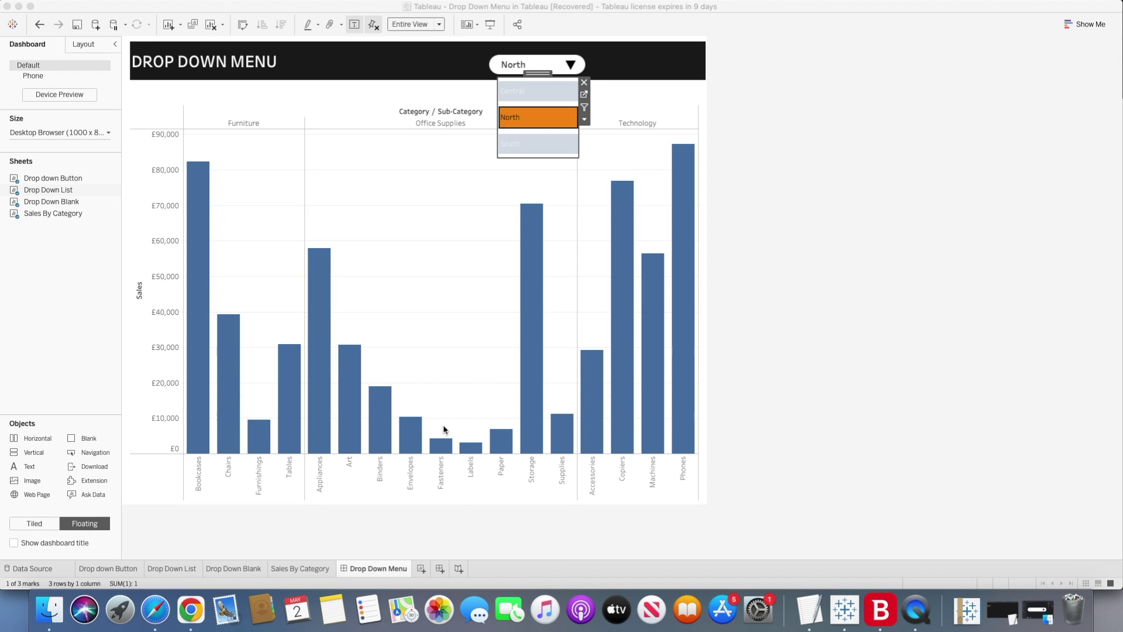
click(186, 567)
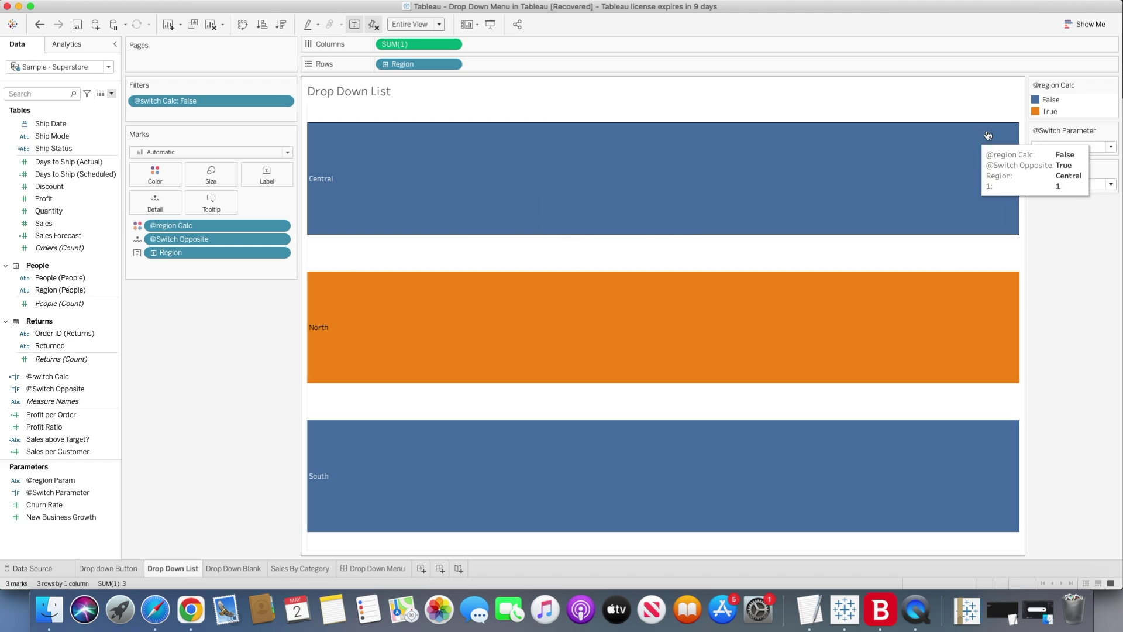
click(1052, 147)
click(1052, 157)
click(1054, 139)
click(1052, 156)
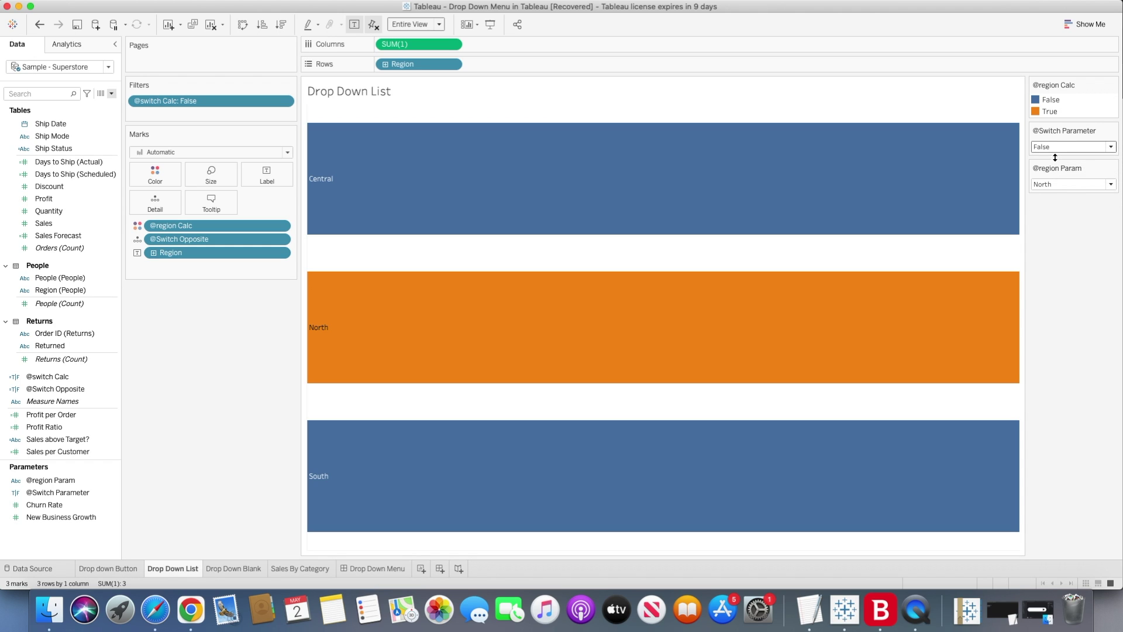
click(378, 568)
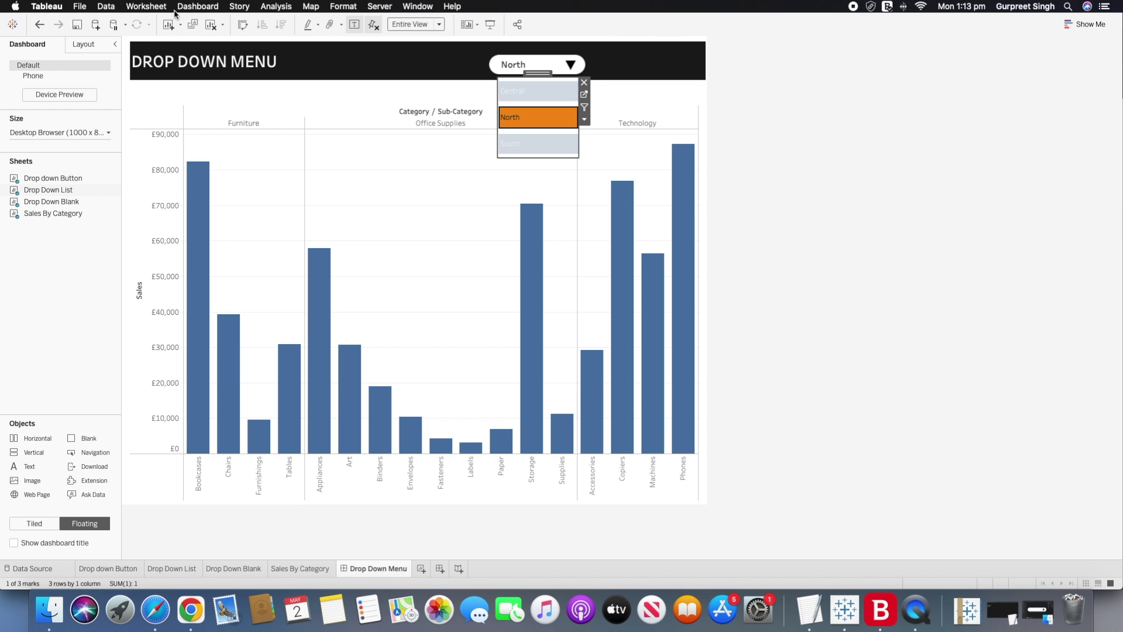
Add the Drop Down List sheet as a source of the dashboard's Change Togggle parameter action and save the actions
click(197, 6)
click(211, 150)
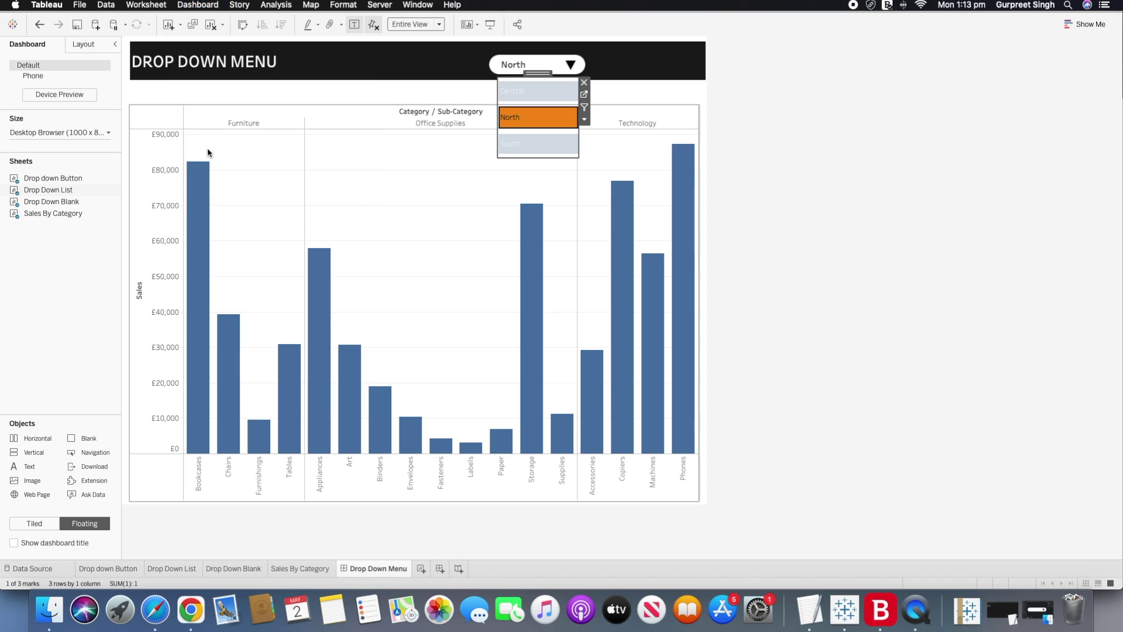
double_click(413, 213)
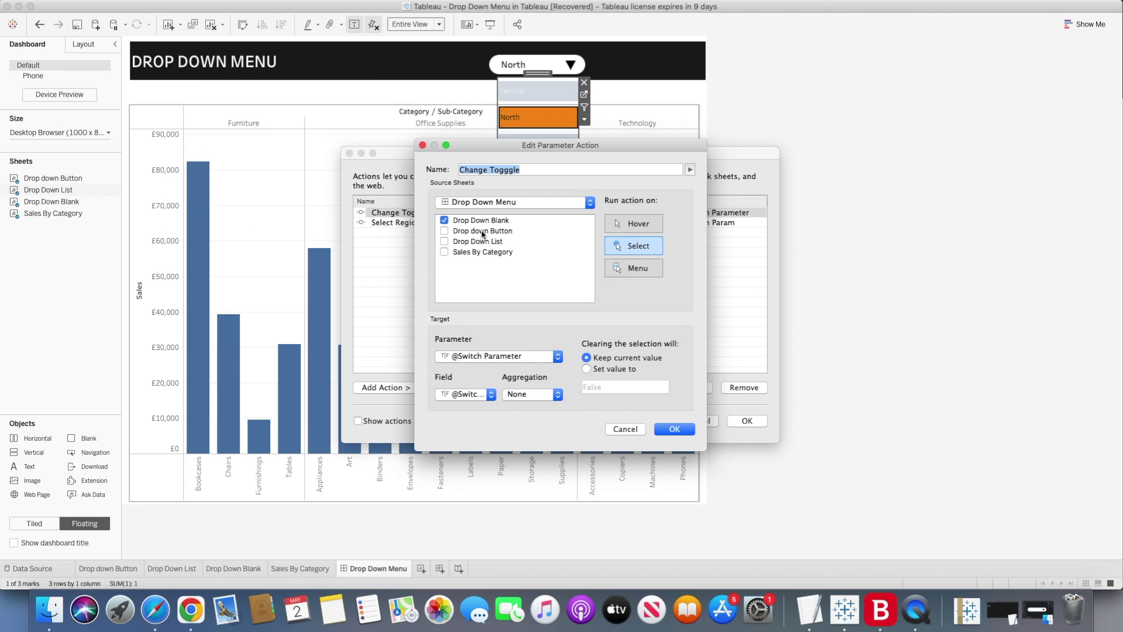
click(445, 241)
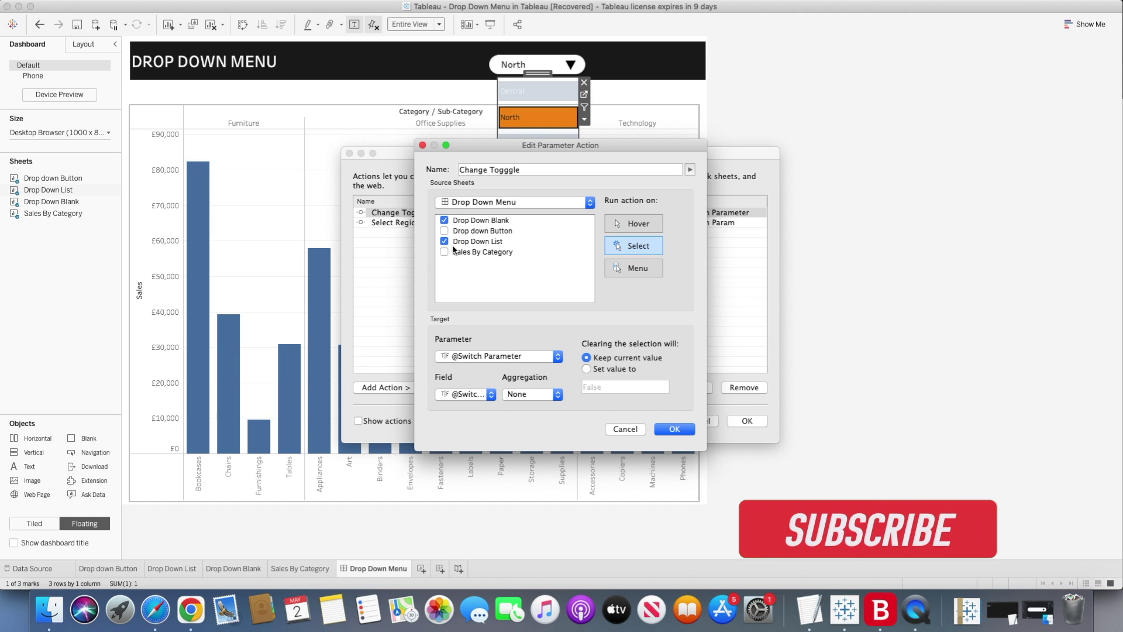
click(678, 430)
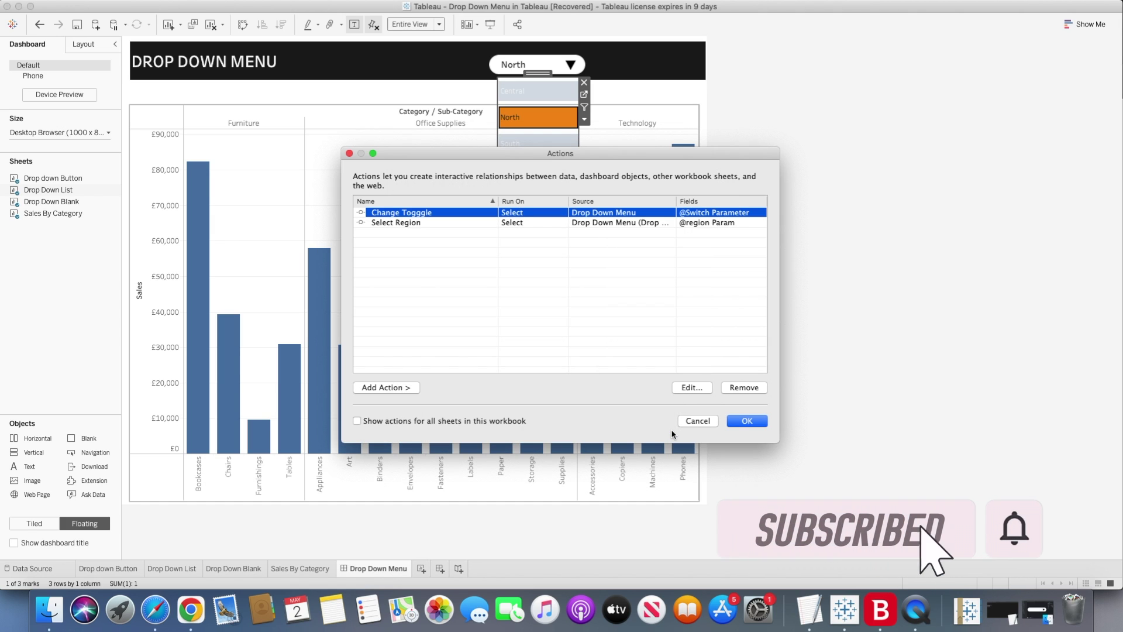
click(750, 422)
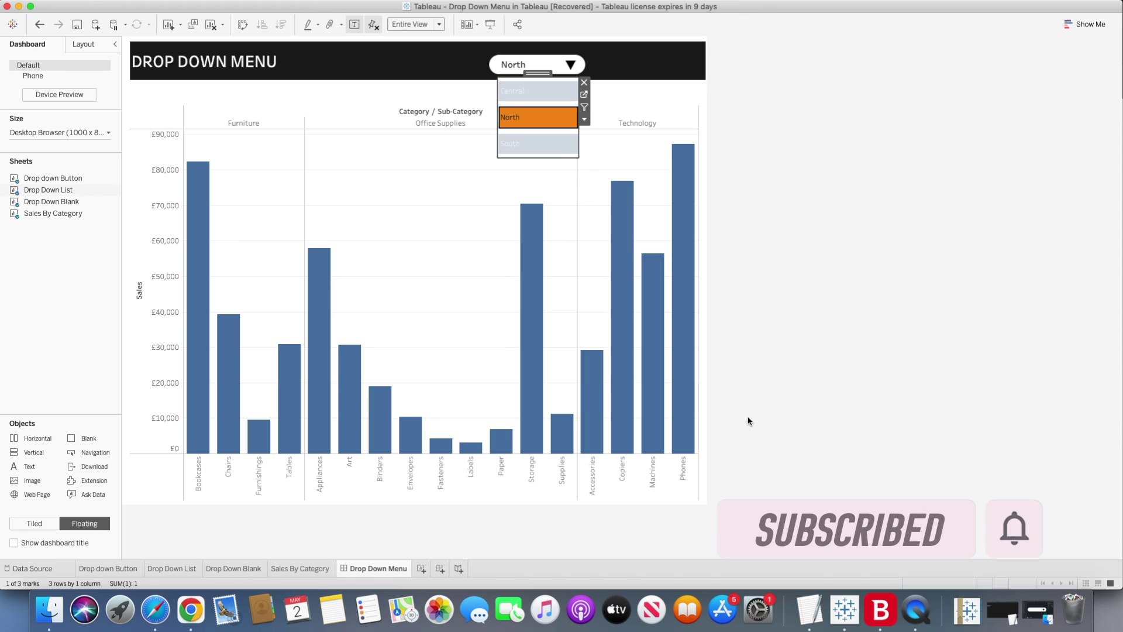
Test the drop-down menu by choosing South, Central and North in turn, reopening the region list before each new choice
click(536, 145)
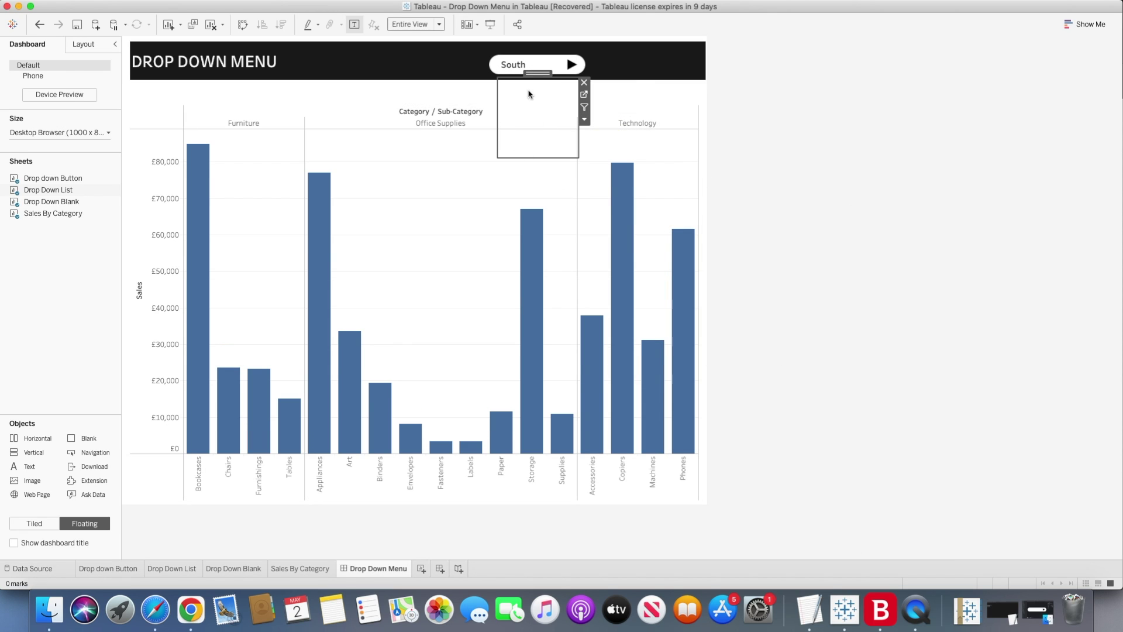
click(542, 69)
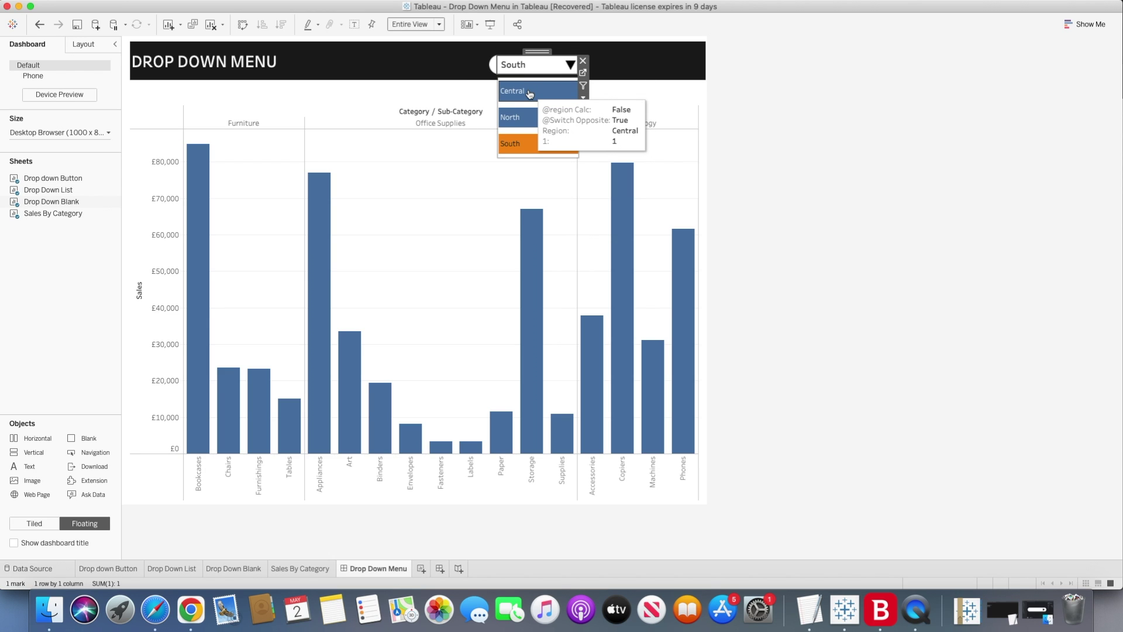
click(529, 87)
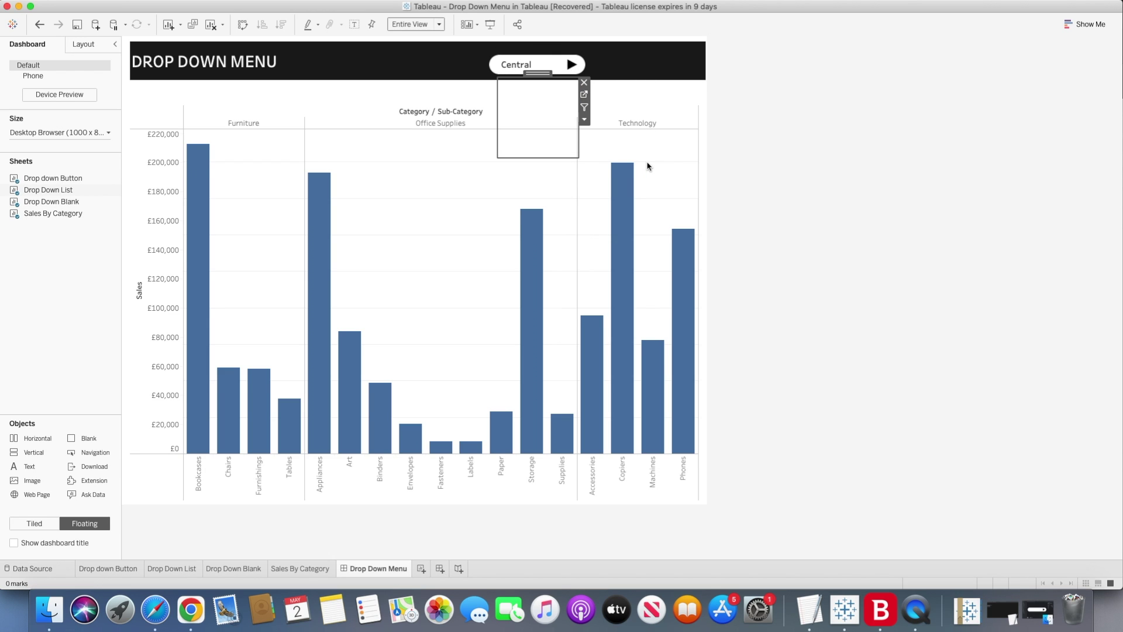
click(553, 69)
click(532, 114)
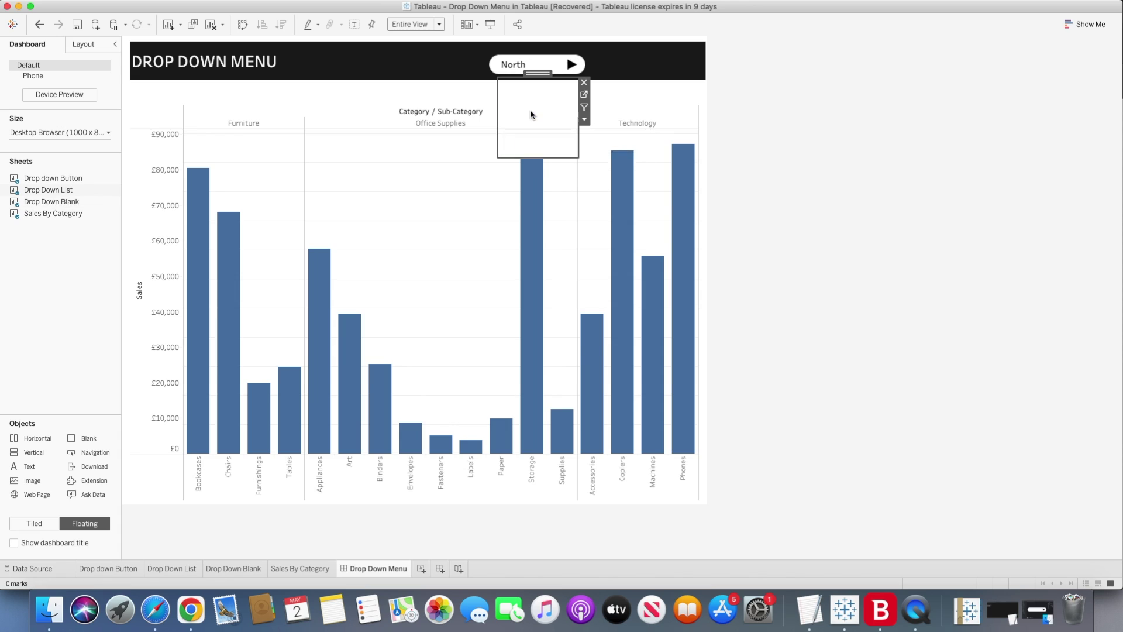